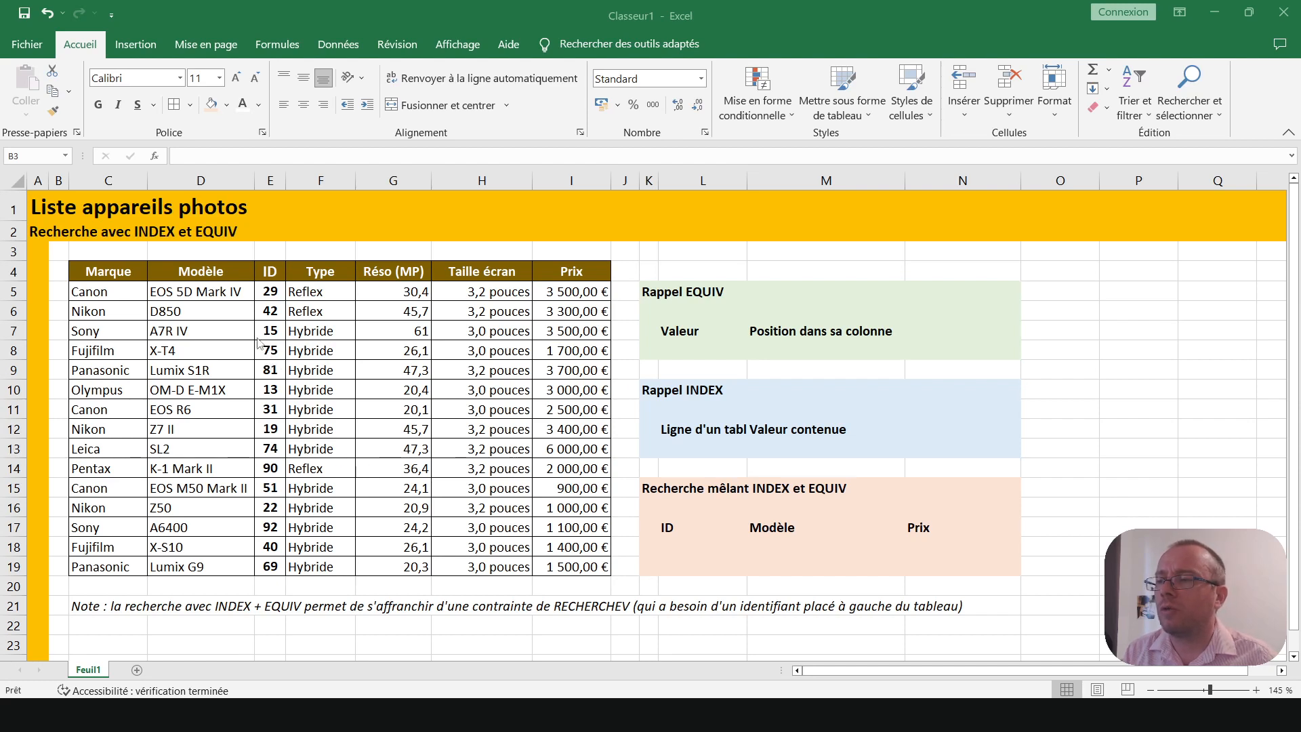
Step: Examine the camera table's Marque and ID columns and the combined INDEX and EQUIV search area
{"action": "left_click", "coordinate": [98, 292]}
{"action": "left_click_drag", "start_coordinate": [98, 293], "coordinate": [128, 568]}
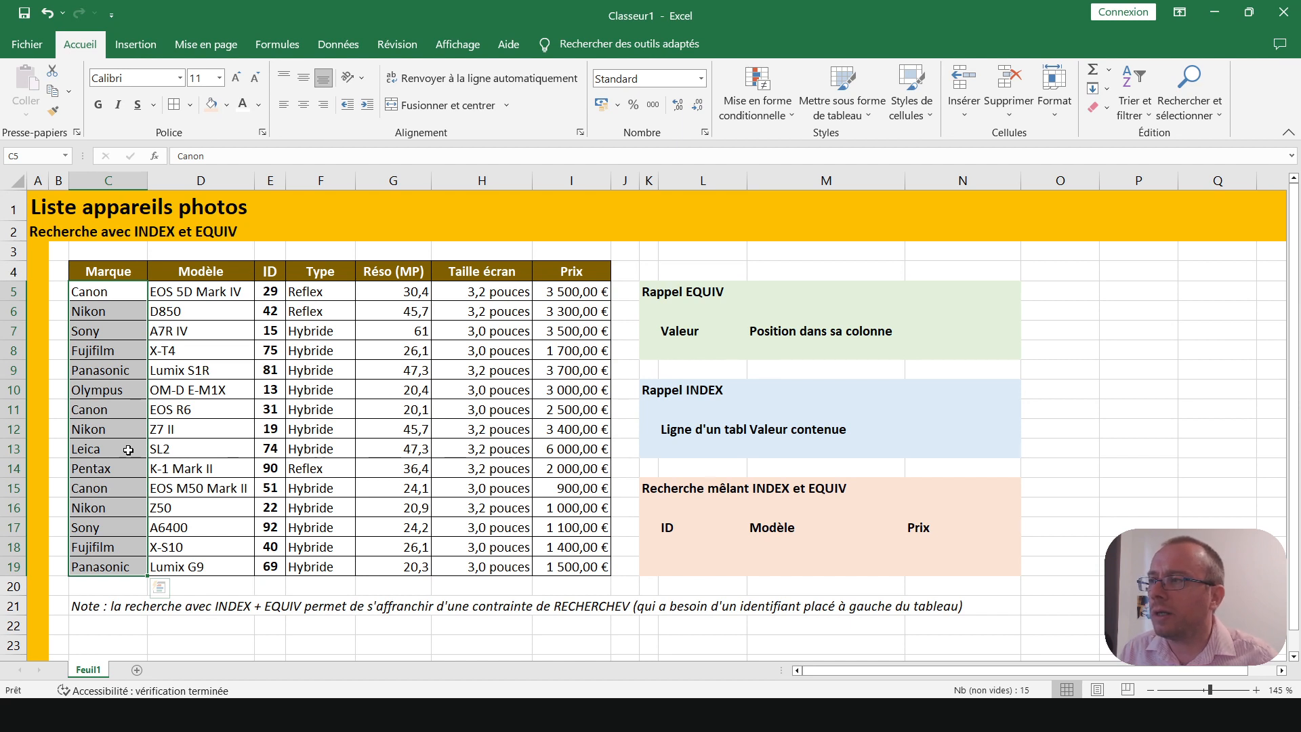
{"action": "left_click", "coordinate": [246, 301]}
{"action": "left_click_drag", "start_coordinate": [268, 293], "coordinate": [272, 568]}
{"action": "left_click", "coordinate": [306, 559]}
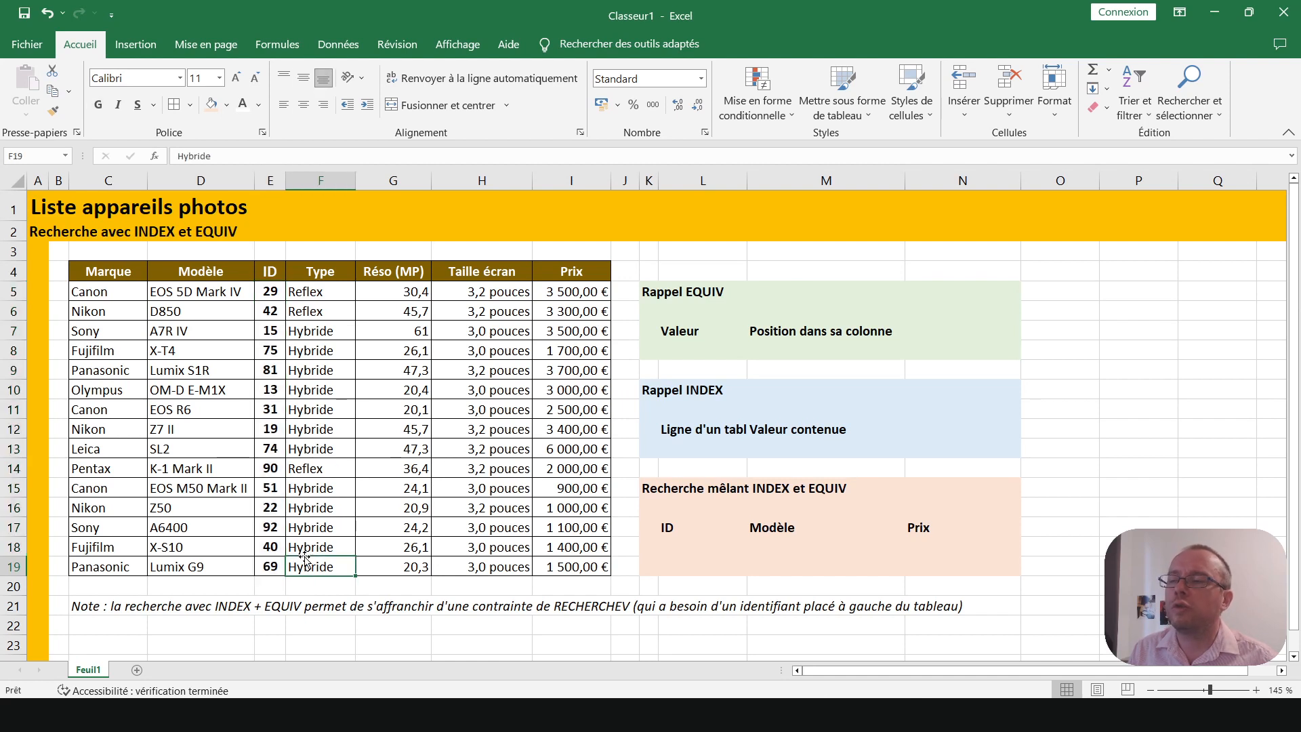
{"action": "left_click", "coordinate": [268, 450]}
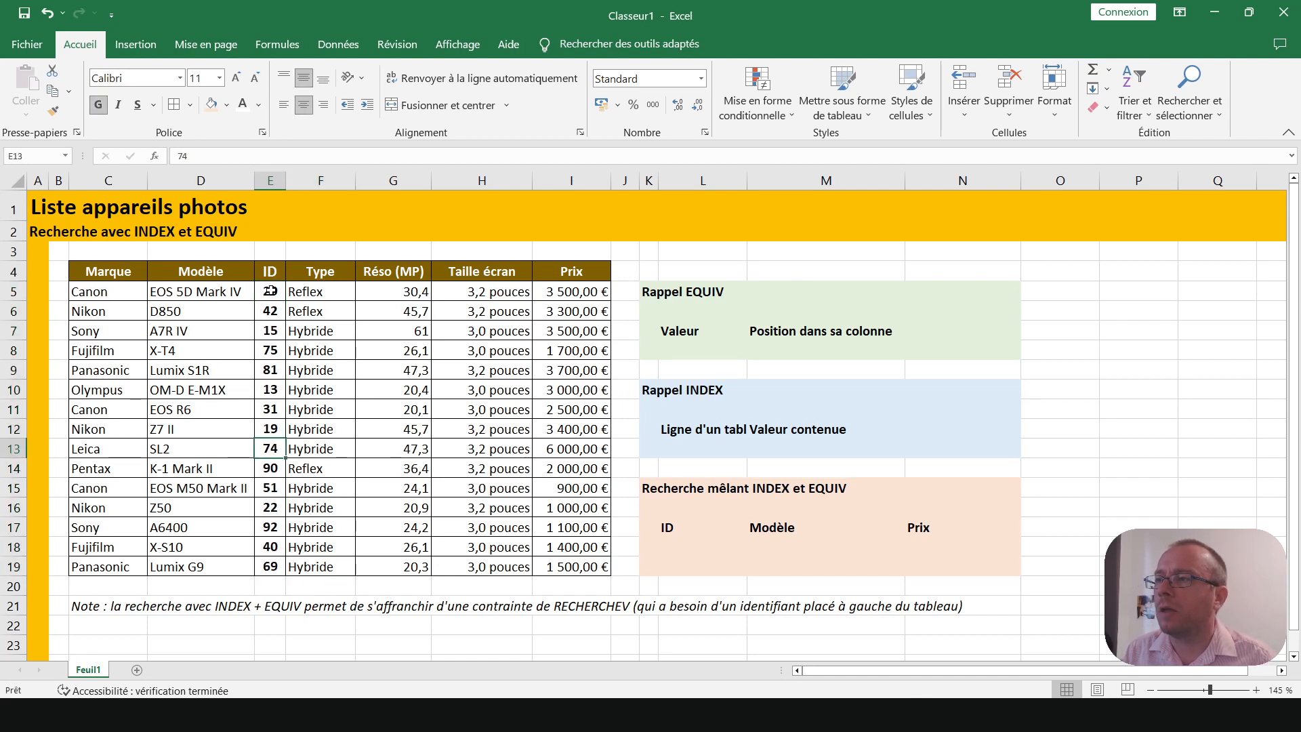
{"action": "left_click_drag", "start_coordinate": [271, 293], "coordinate": [258, 476]}
{"action": "left_click", "coordinate": [329, 393]}
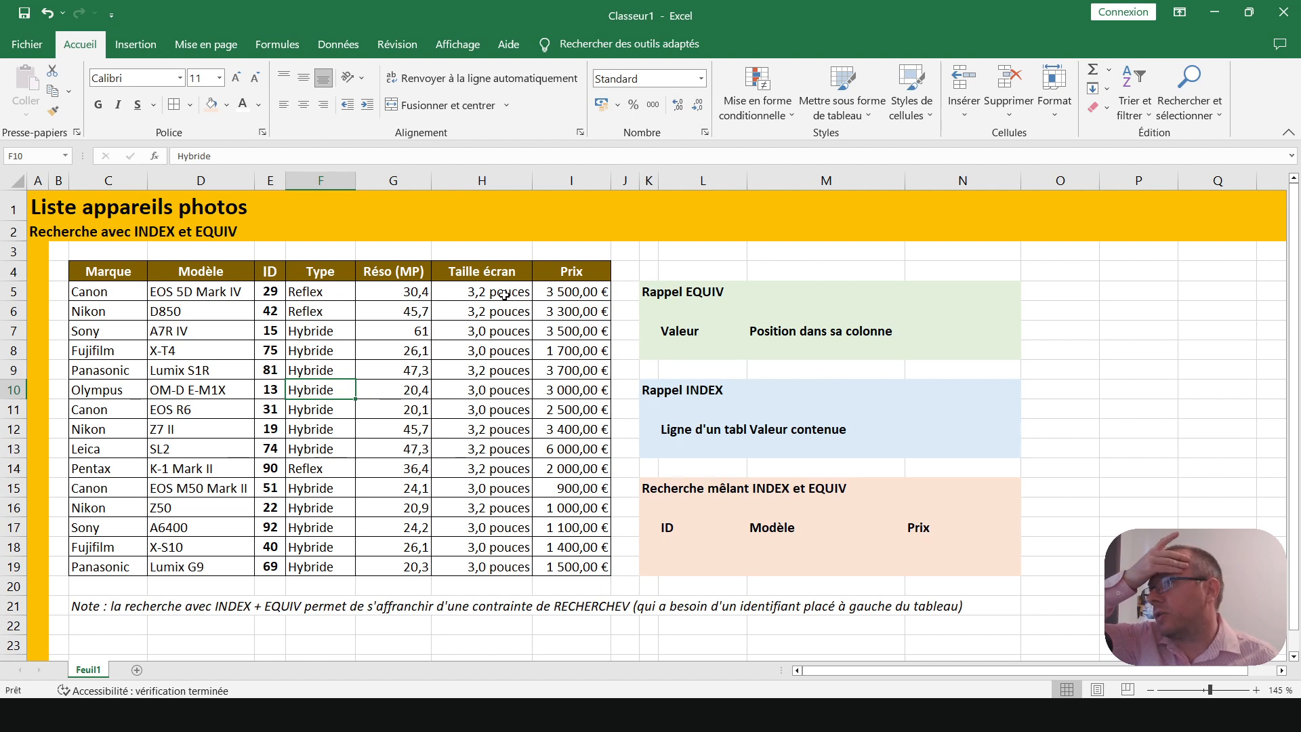
{"action": "left_click_drag", "start_coordinate": [647, 489], "coordinate": [996, 568]}
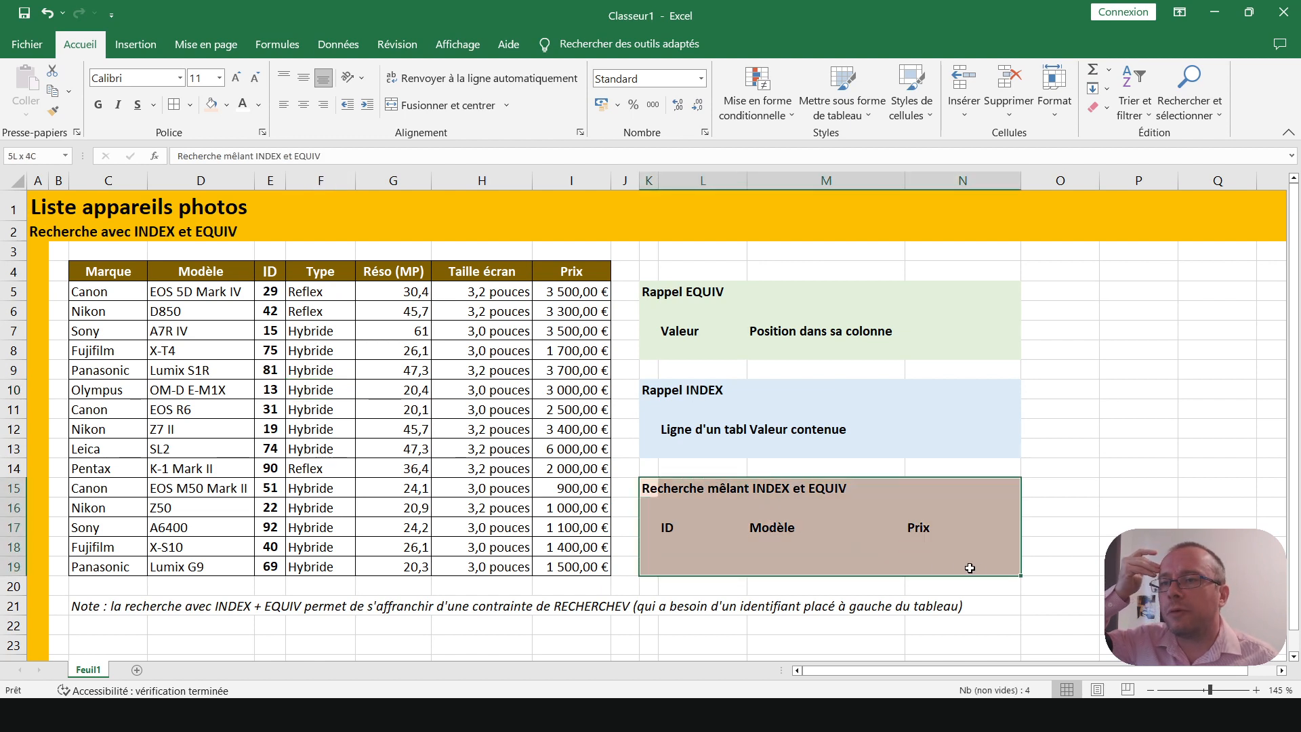
Step: Enter 29 as a trial ID in L18, check the Modèle and Prix result cells, and clear the ID
{"action": "left_click", "coordinate": [686, 548]}
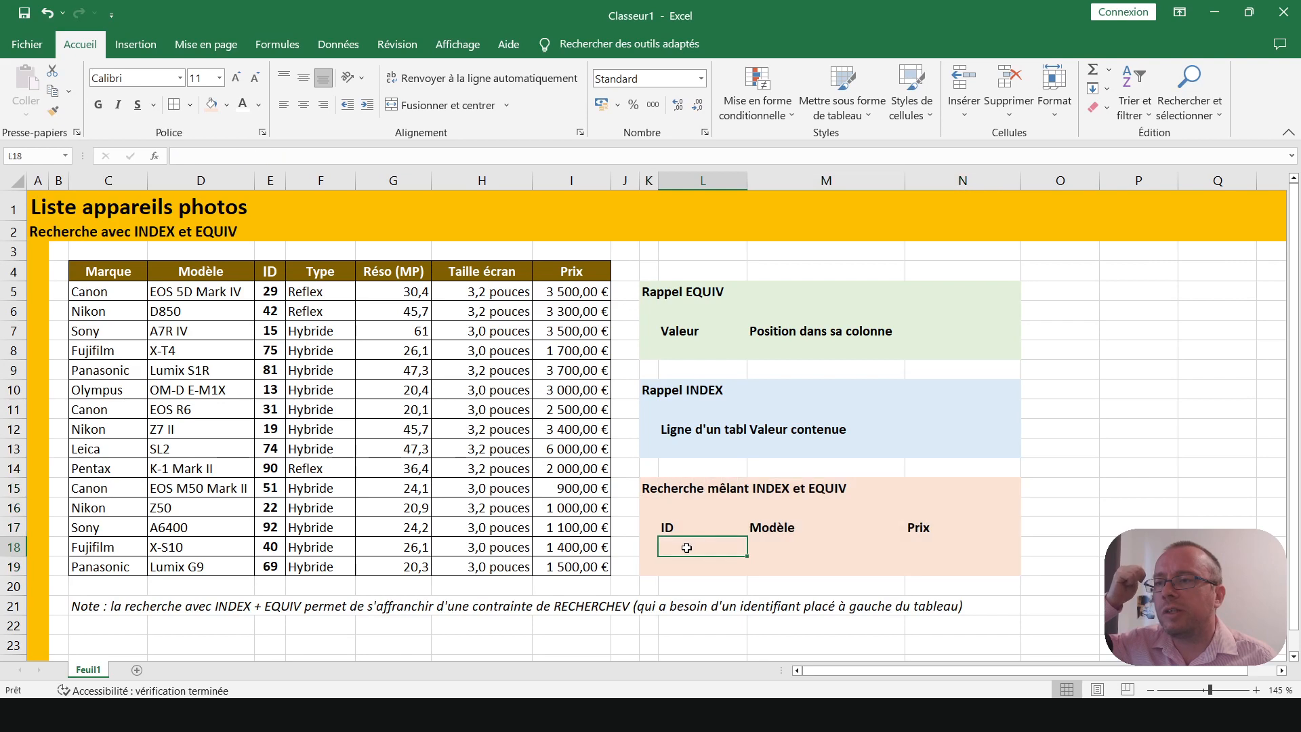
{"action": "type", "text": "29"}
{"action": "key", "text": "Return"}
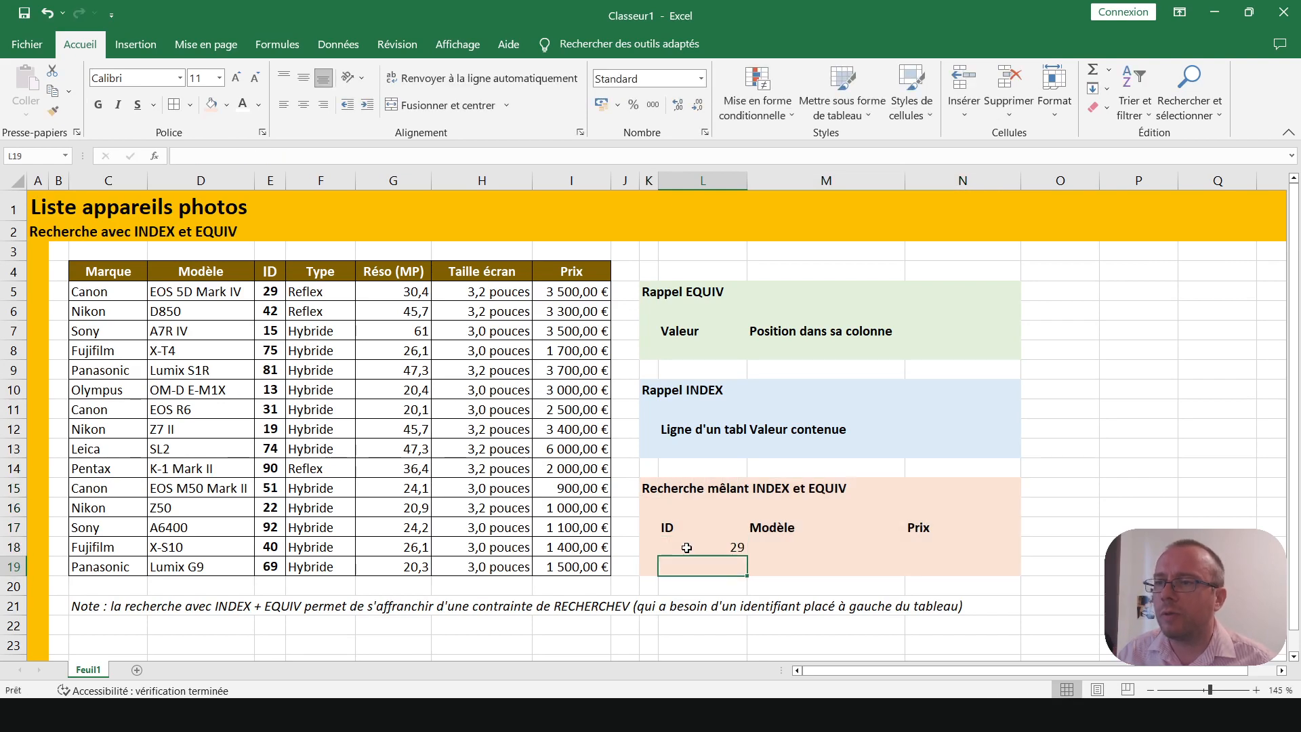
{"action": "left_click", "coordinate": [793, 551]}
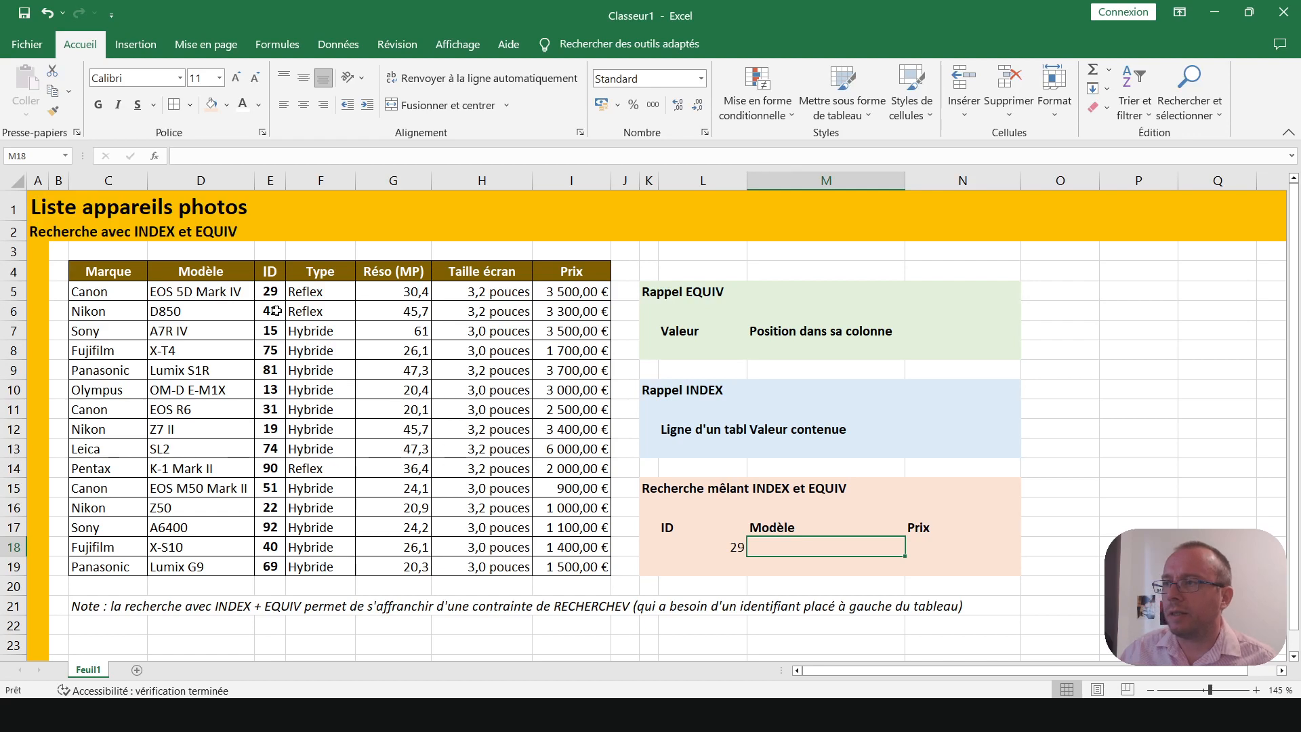
{"action": "left_click", "coordinate": [928, 542]}
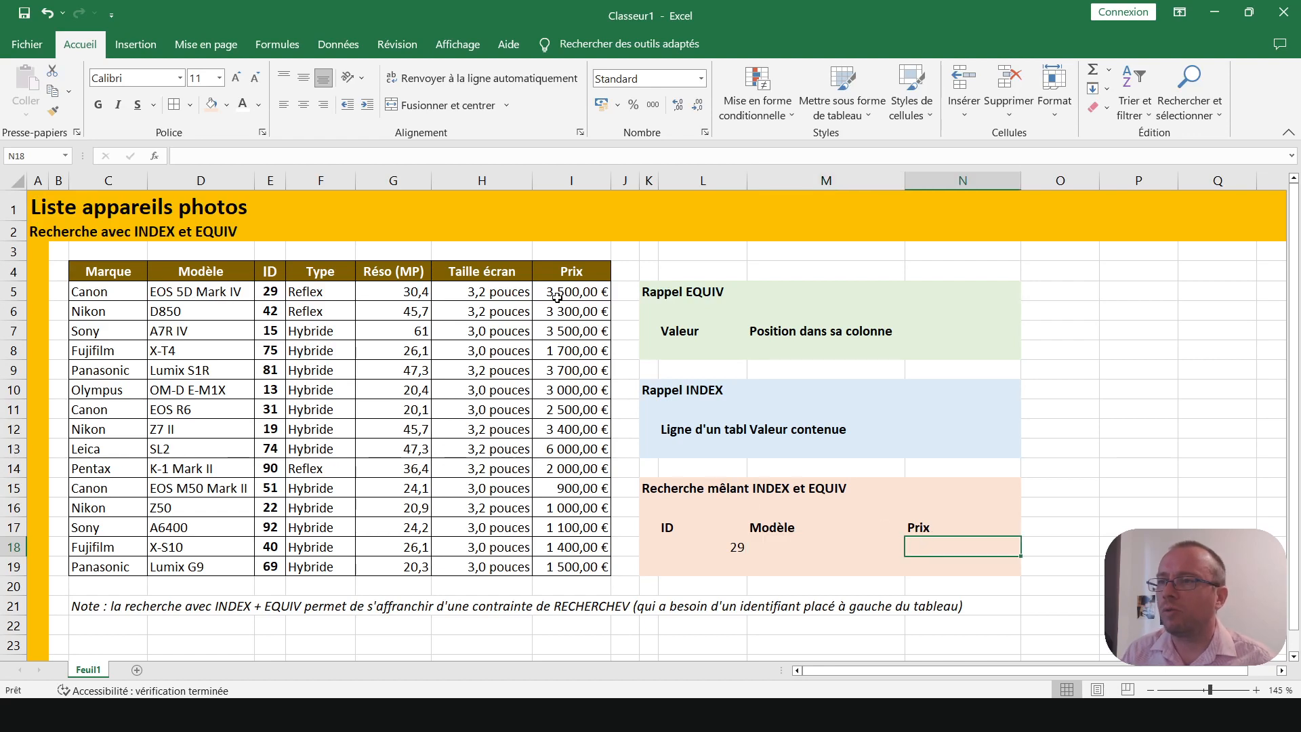
{"action": "left_click", "coordinate": [695, 545]}
{"action": "key", "text": "Delete"}
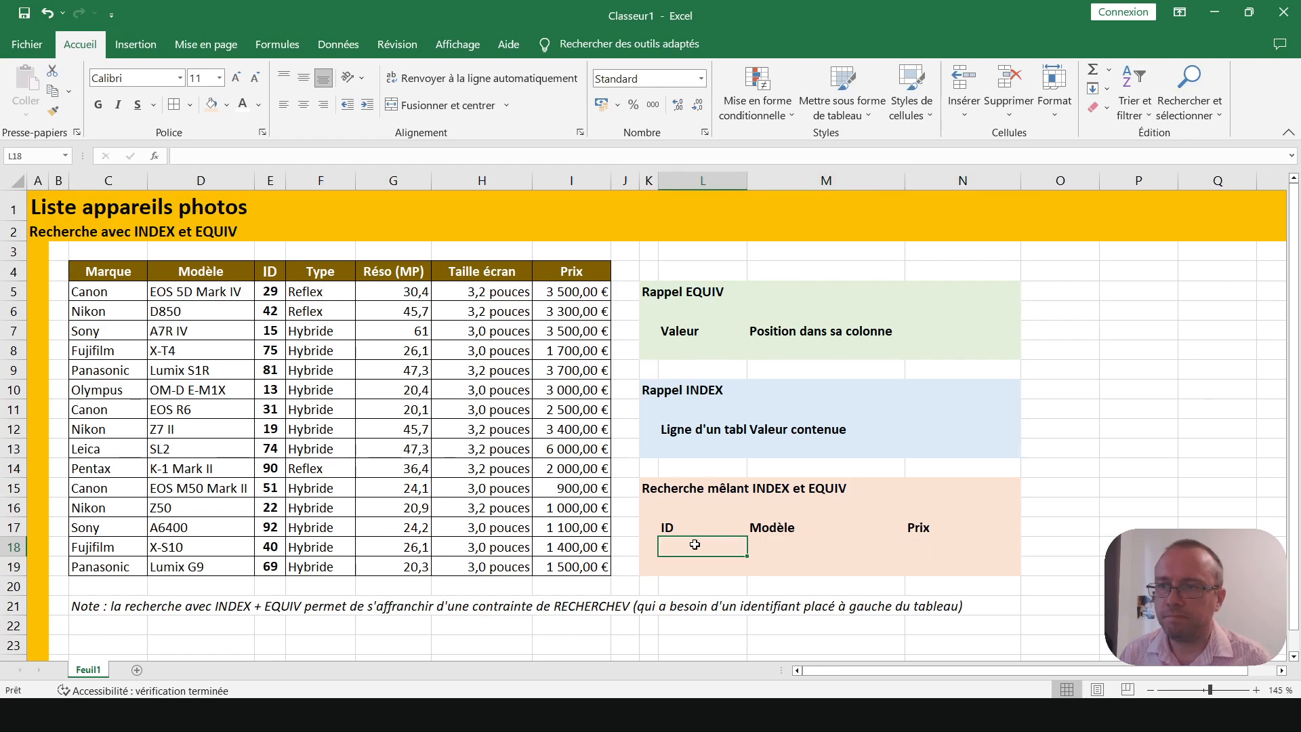
{"action": "key", "text": "Left"}
{"action": "key", "text": "Up"}
{"action": "key", "text": "Right"}
{"action": "key", "text": "Down"}
{"action": "key", "text": "Right"}
{"action": "key", "text": "Left"}
{"action": "key", "text": "Left"}
{"action": "key", "text": "Left"}
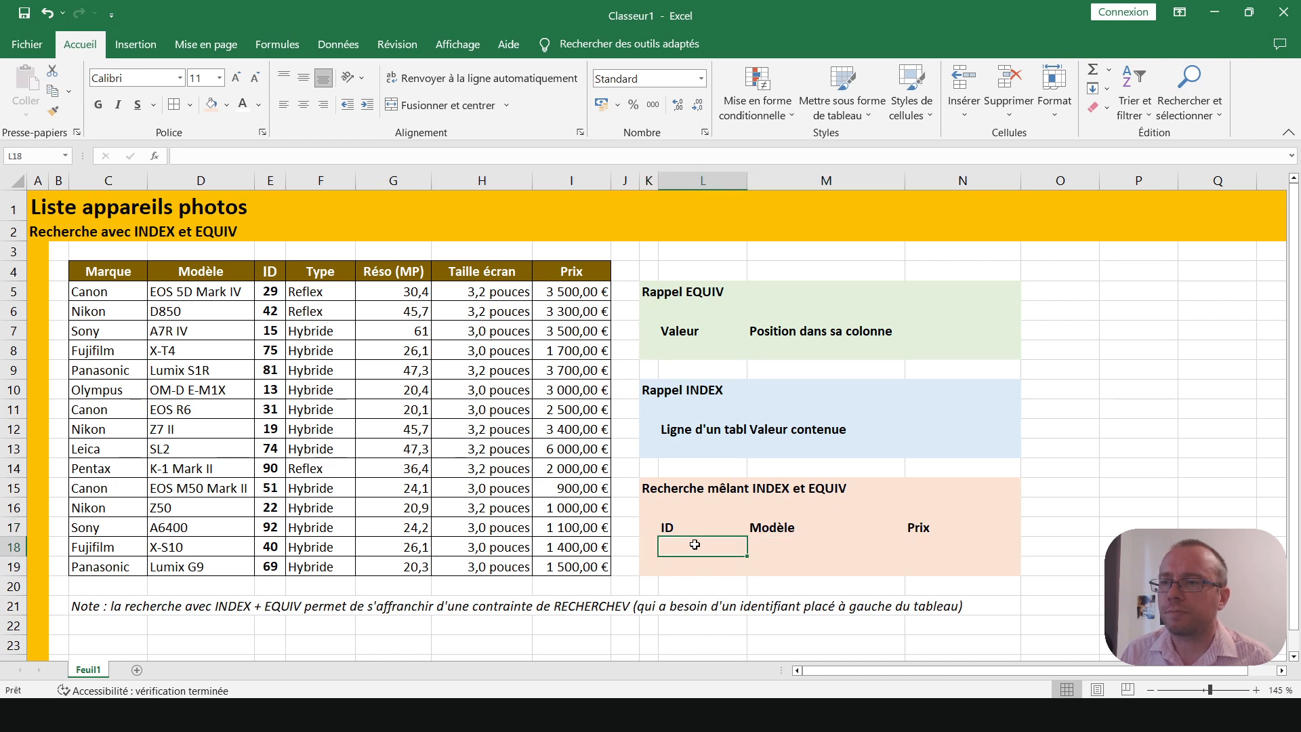
Step: Fill the input cells L8, L13, L18 and L19 with a light blue-gray theme color
{"action": "key", "text": "Up"}
{"action": "key", "text": "Up"}
{"action": "key", "text": "Up"}
{"action": "key", "text": "Up"}
{"action": "key", "text": "Up"}
{"action": "key", "text": "Up"}
{"action": "key", "text": "Up"}
{"action": "key", "text": "Up"}
{"action": "key", "text": "Up"}
{"action": "key", "text": "Up"}
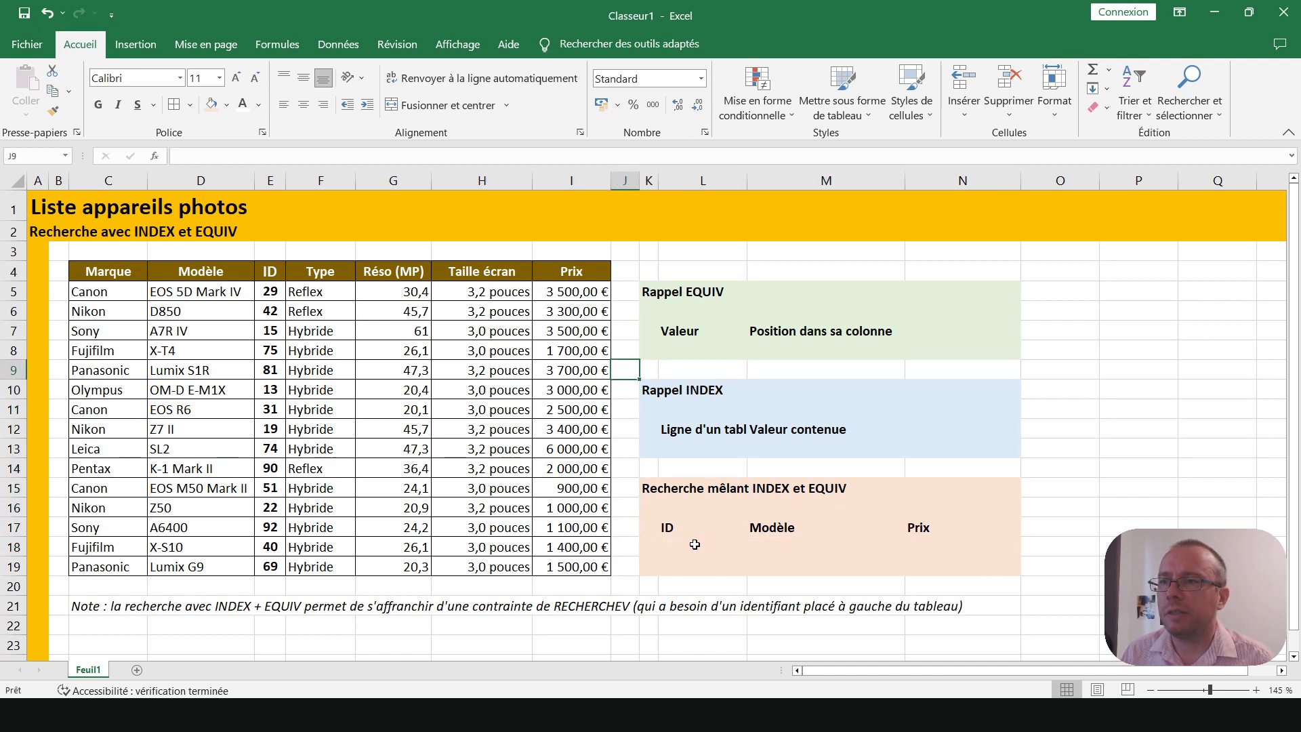
{"action": "key", "text": "Right"}
{"action": "key", "text": "Right"}
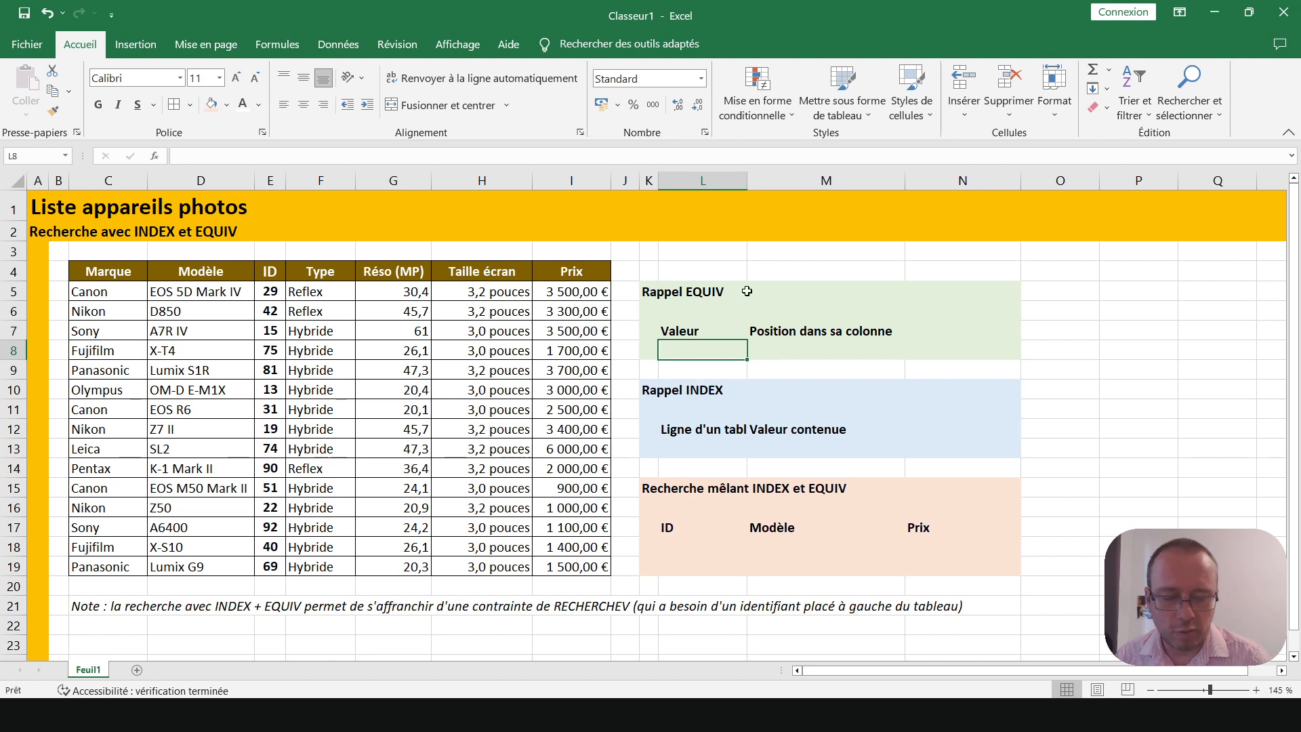
{"action": "left_click", "coordinate": [698, 448], "text": "ctrl"}
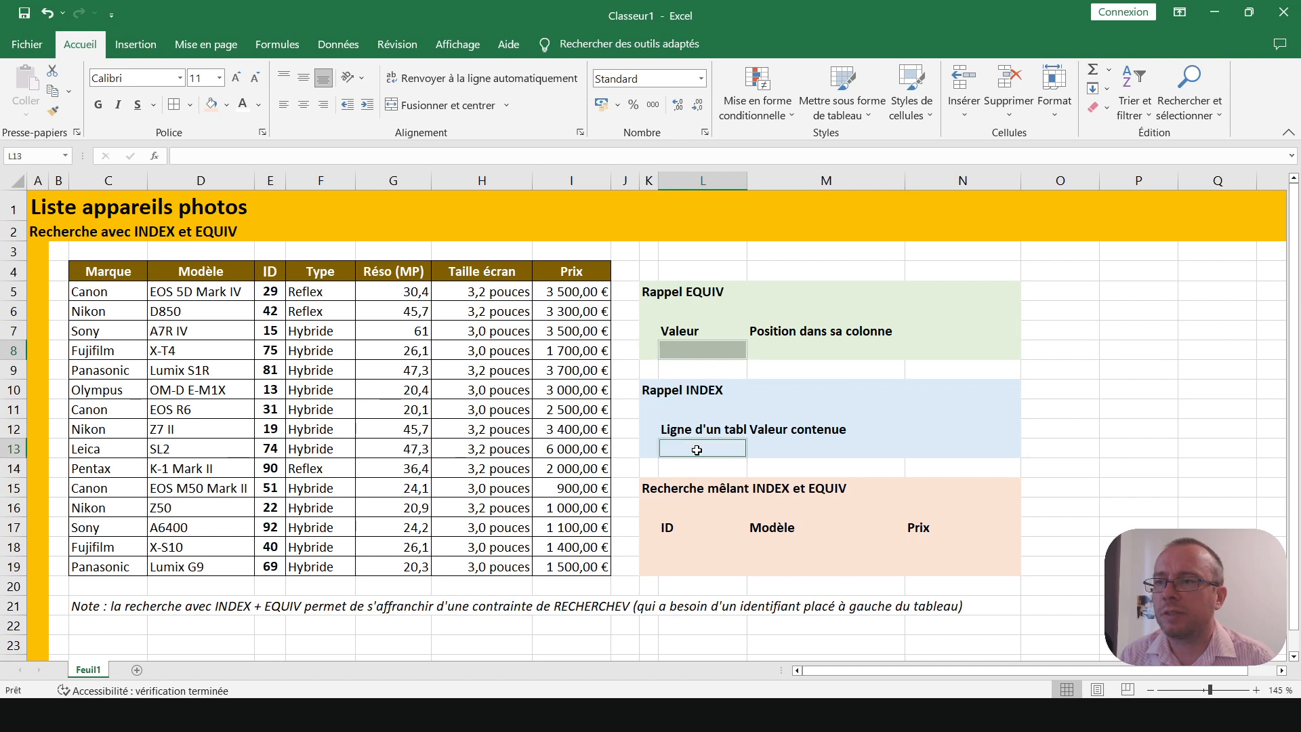
{"action": "left_click", "coordinate": [692, 546], "text": "ctrl"}
{"action": "left_click", "coordinate": [691, 565], "text": "ctrl"}
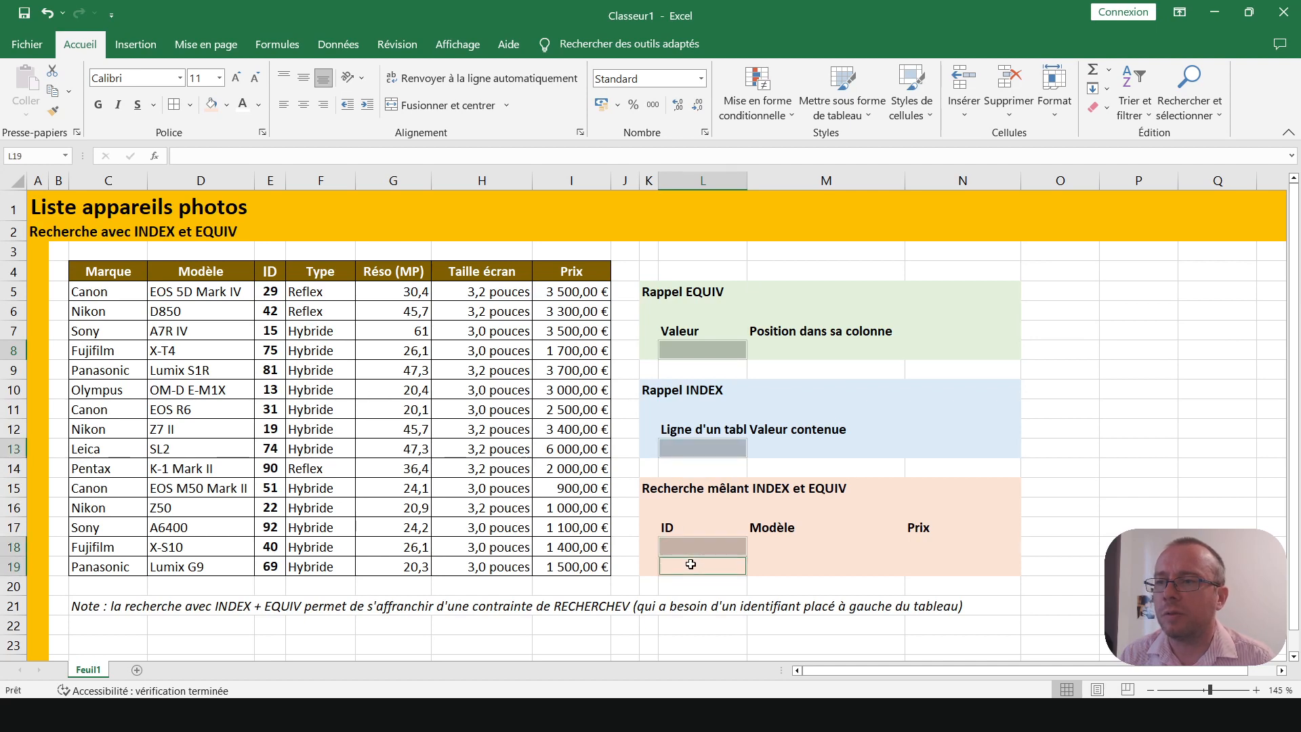
{"action": "left_click", "coordinate": [227, 105]}
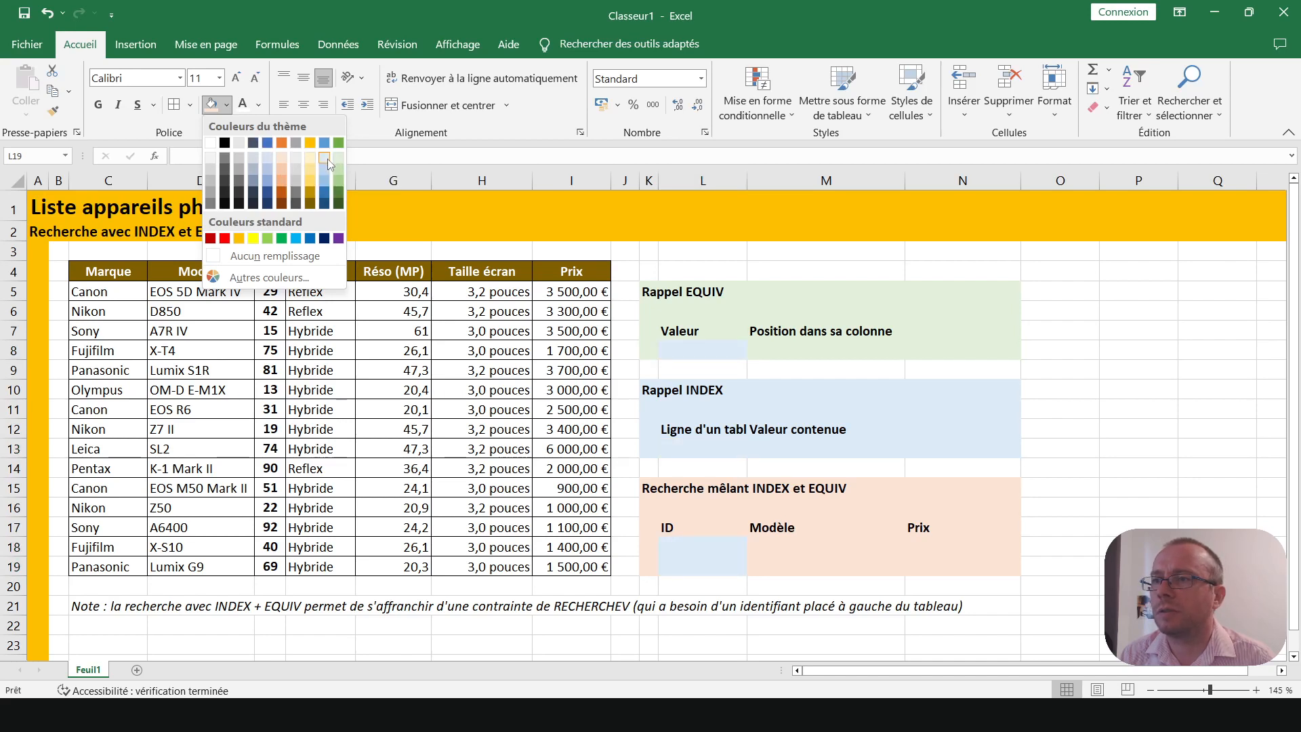
{"action": "left_click", "coordinate": [247, 162]}
Step: Enter 15 as the lookup value in L8 and calculate its position in M8 with =EQUIV(L8;E5:E19;0)
{"action": "left_click", "coordinate": [691, 351]}
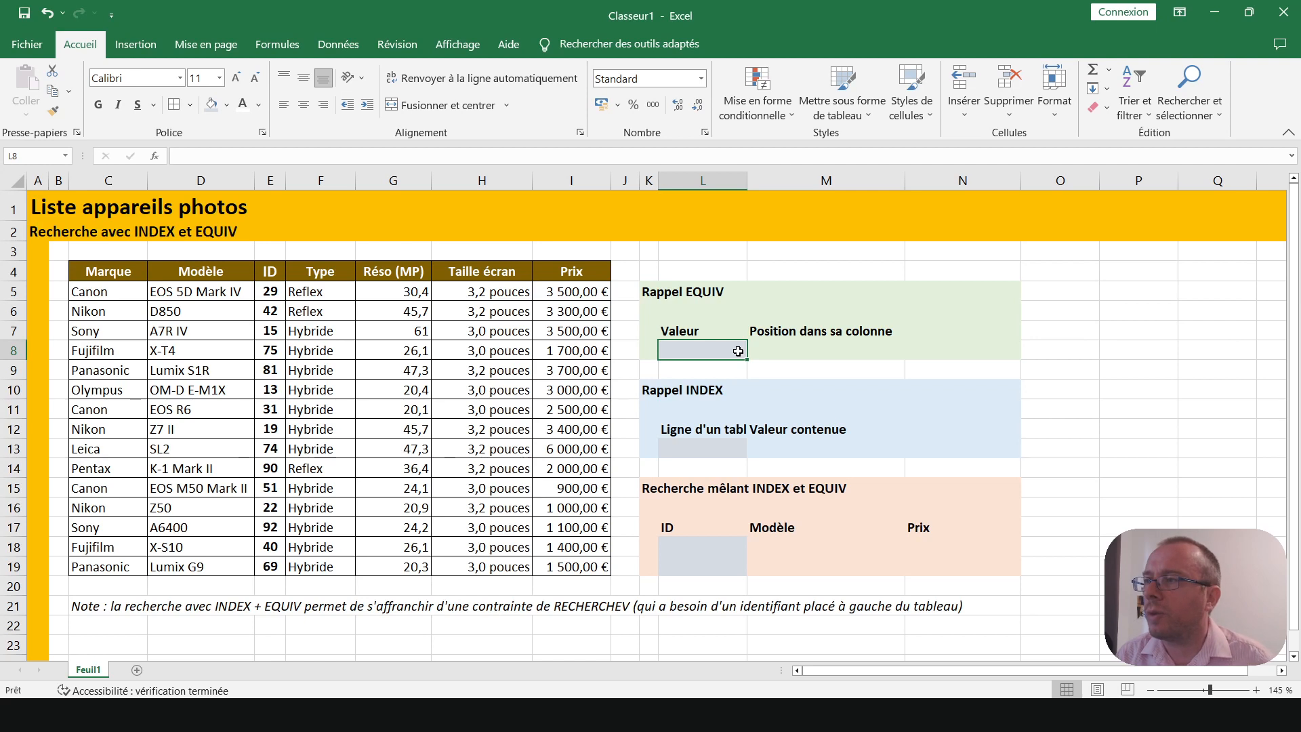
{"action": "type", "text": "15"}
{"action": "key", "text": "Tab"}
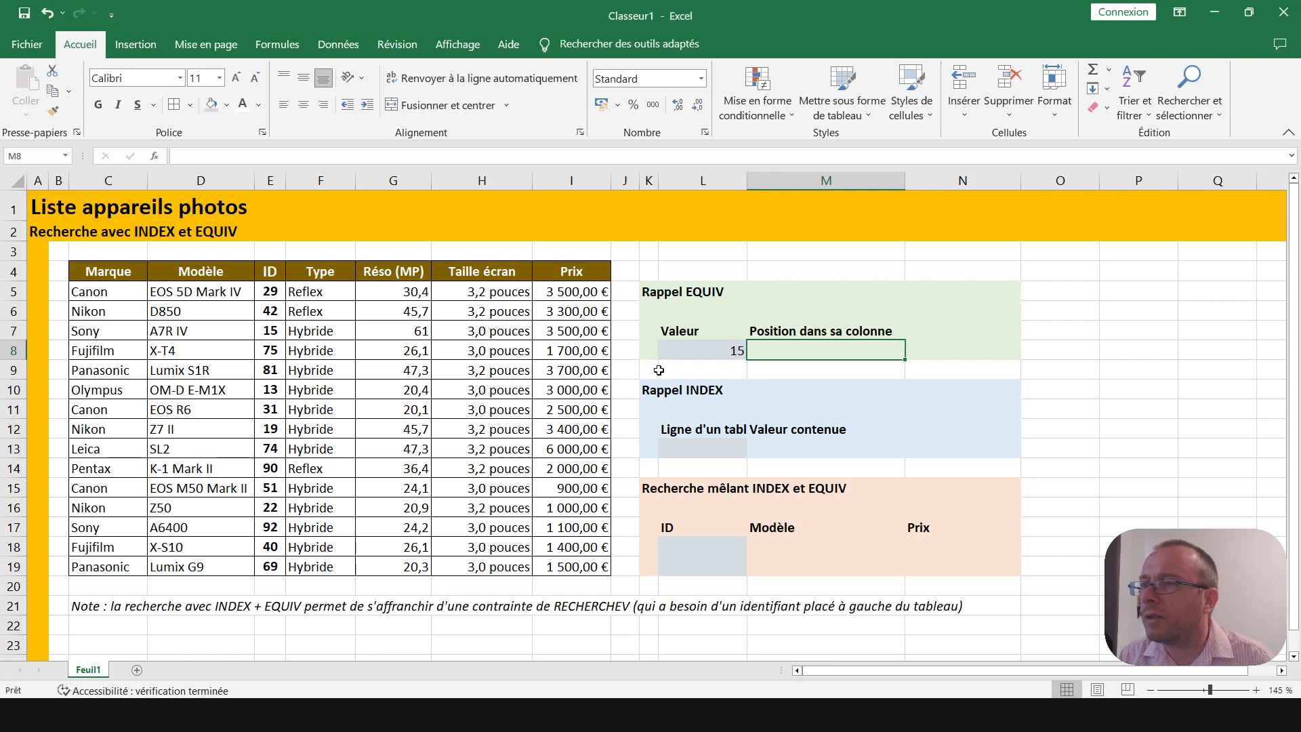
{"action": "type", "text": "="}
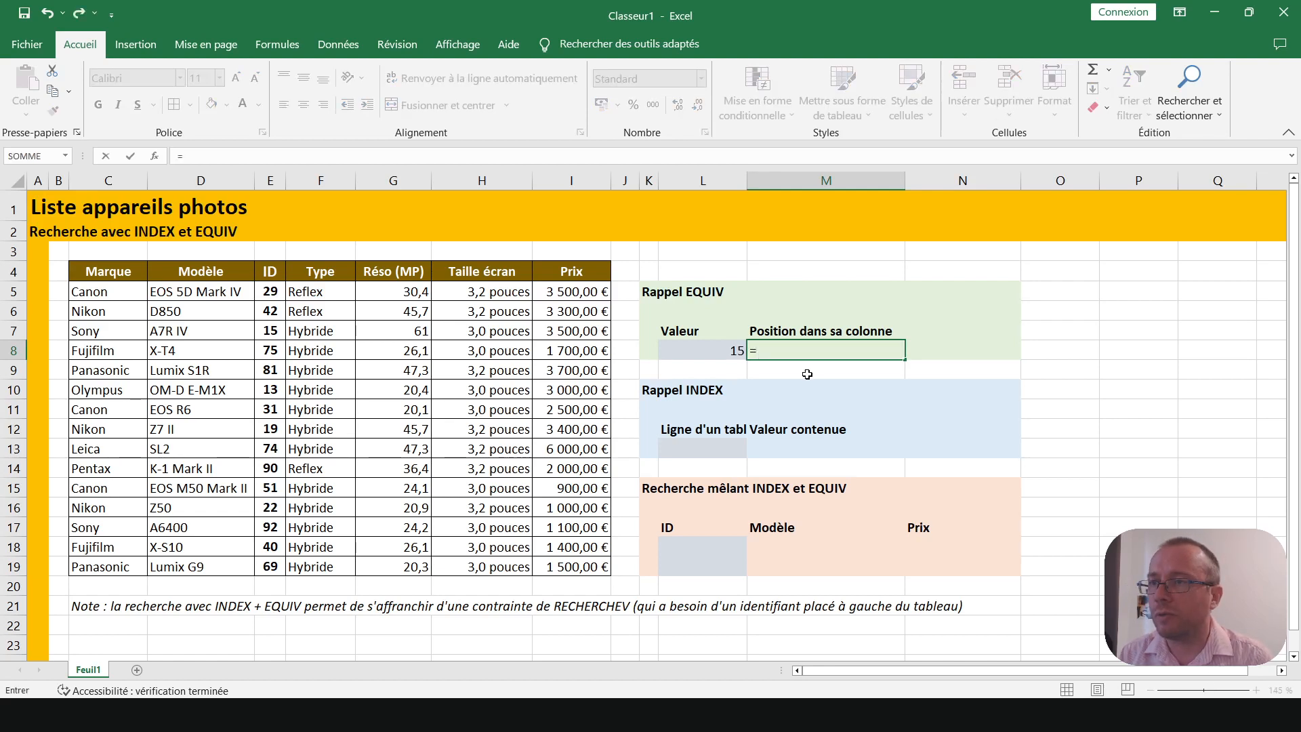
{"action": "type", "text": "EQUIV"}
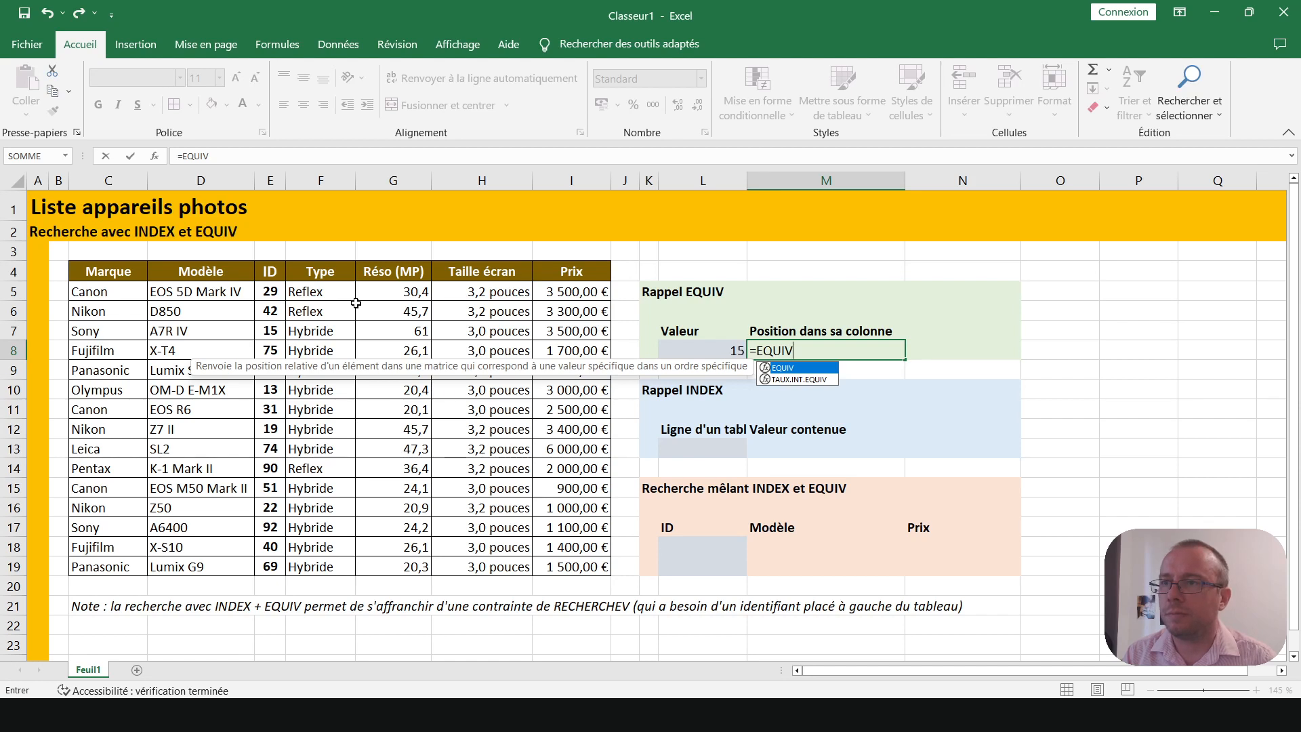
{"action": "type", "text": "("}
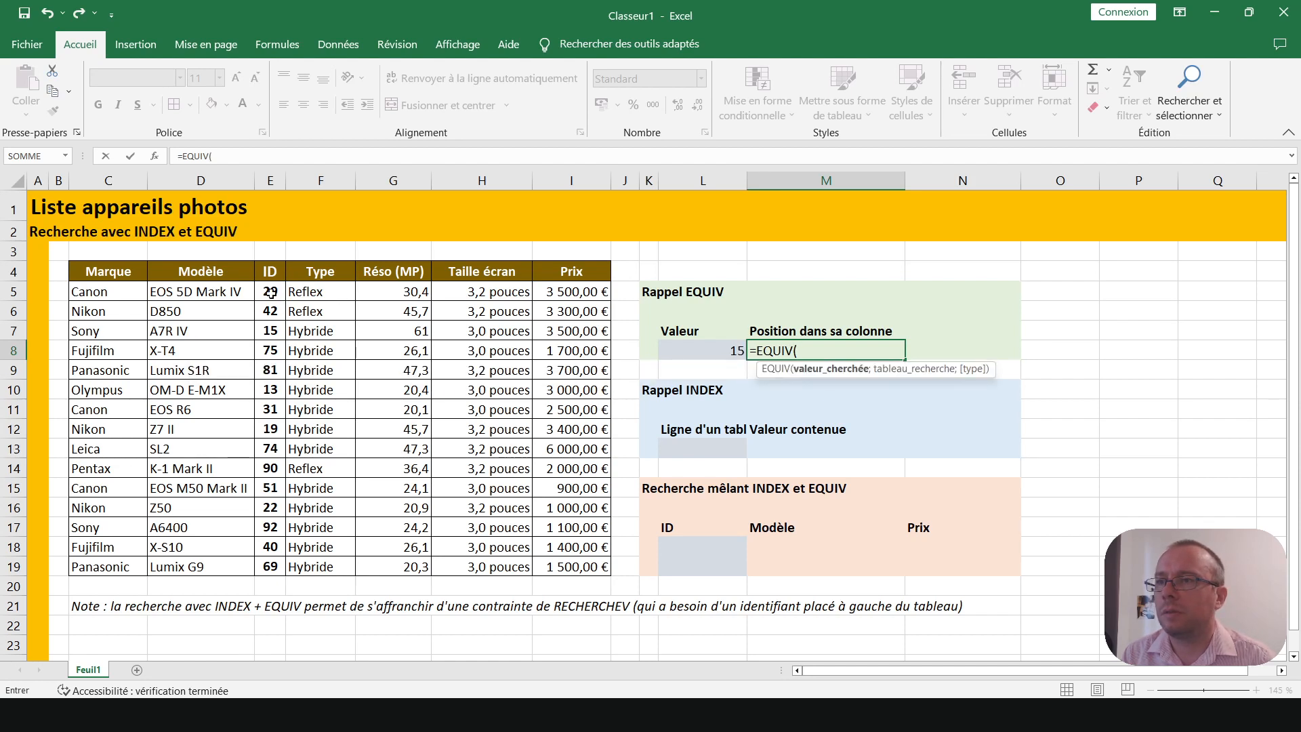
{"action": "left_click", "coordinate": [721, 349]}
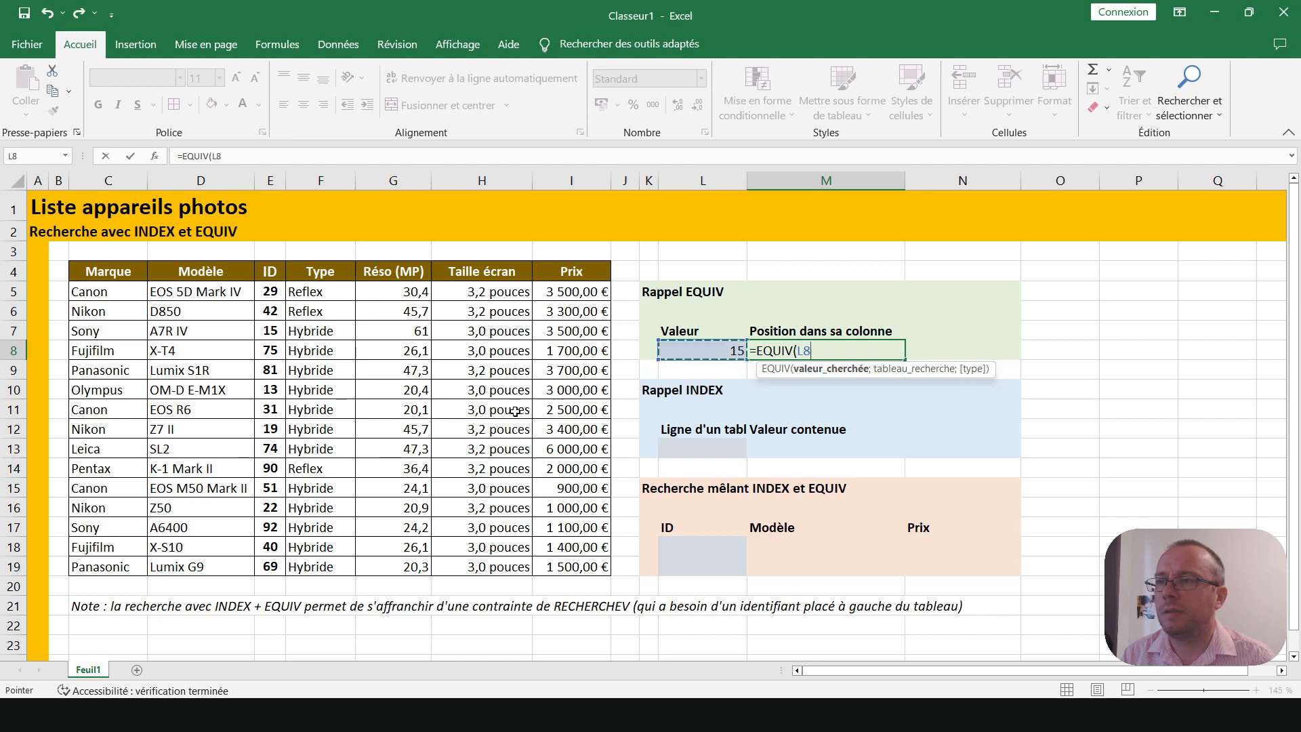
{"action": "type", "text": ";"}
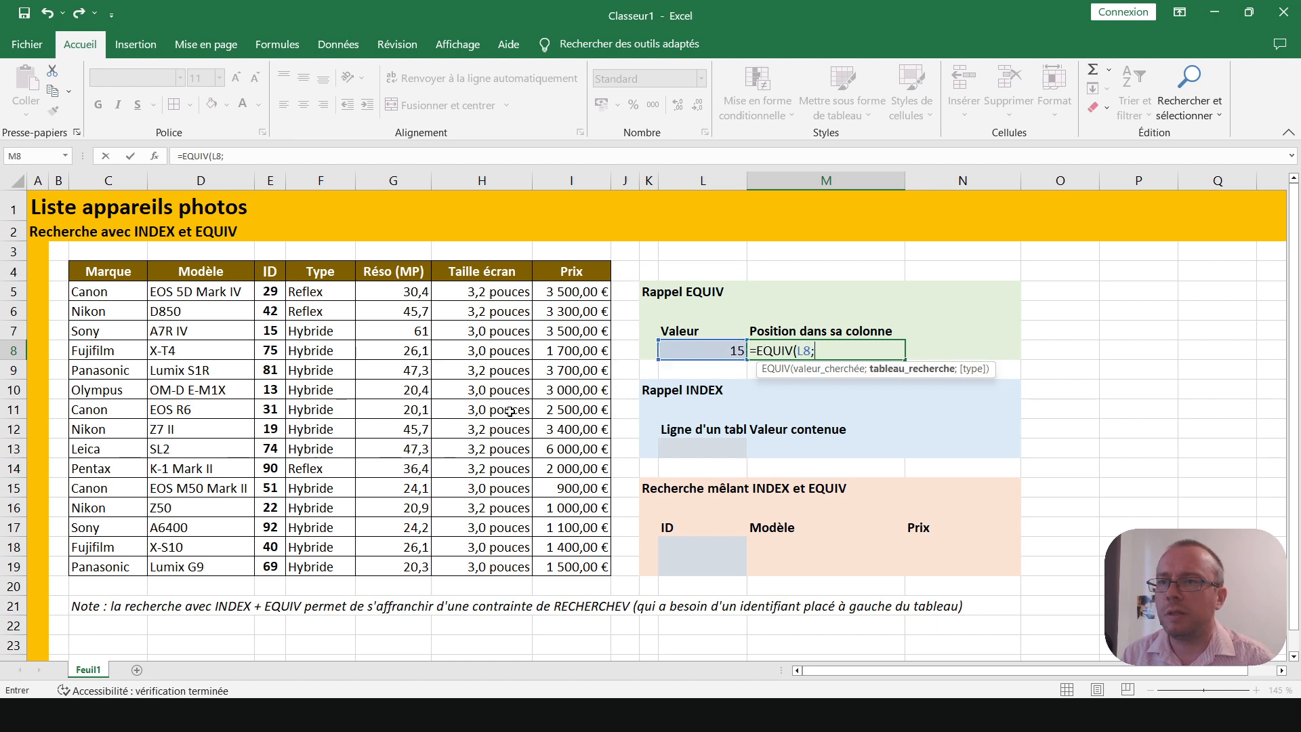
{"action": "left_click_drag", "start_coordinate": [270, 293], "coordinate": [263, 560]}
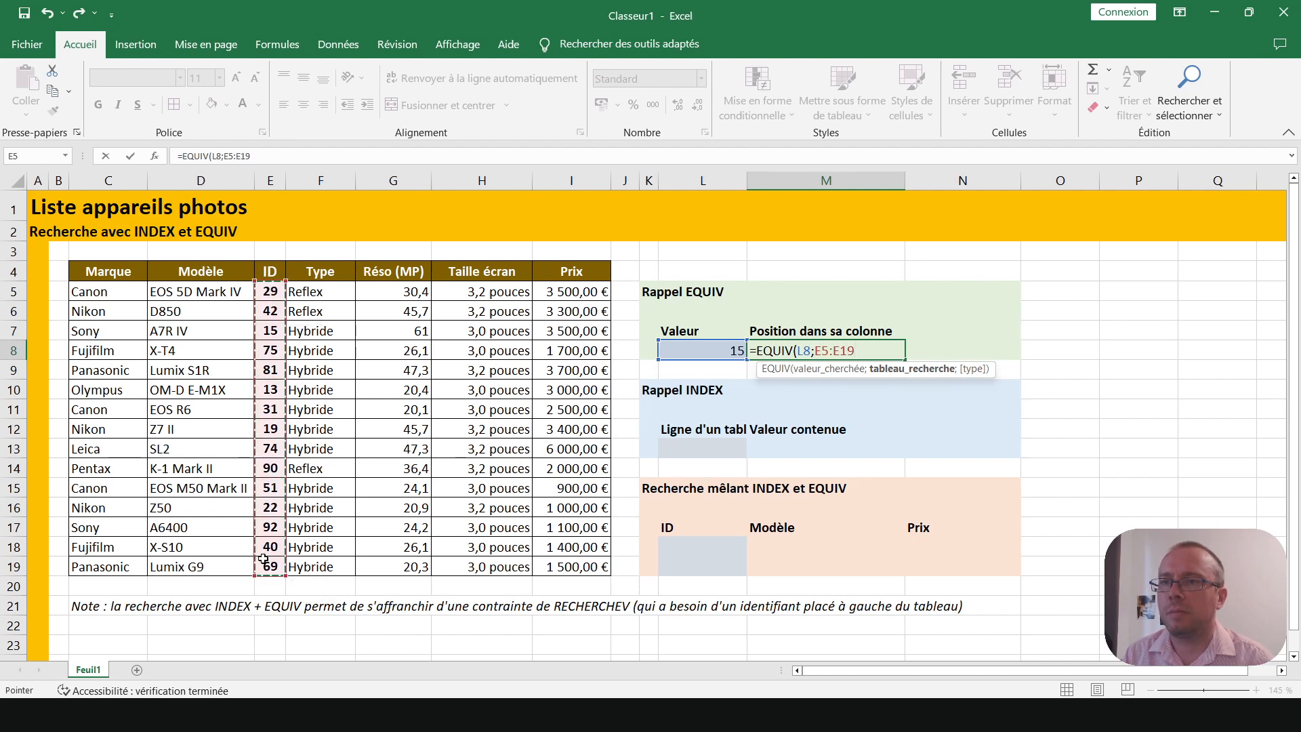
{"action": "type", "text": ";"}
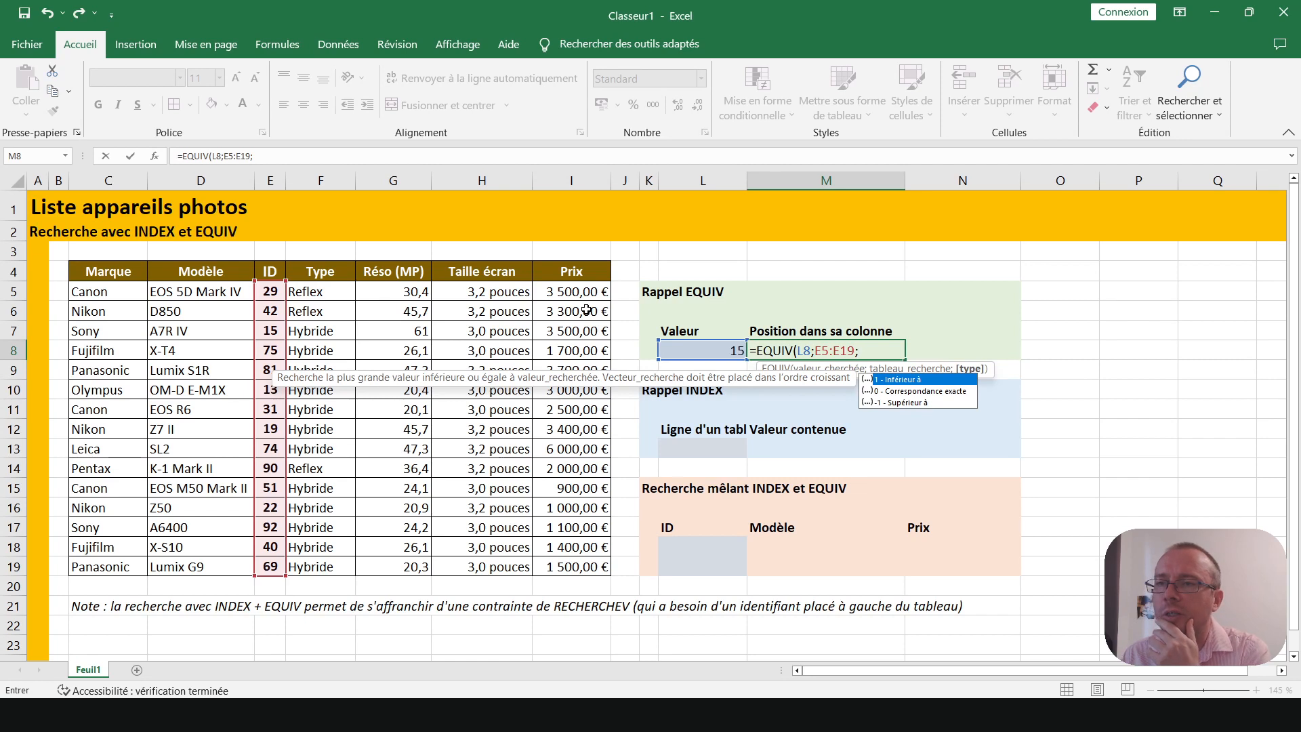
{"action": "key", "text": "Down"}
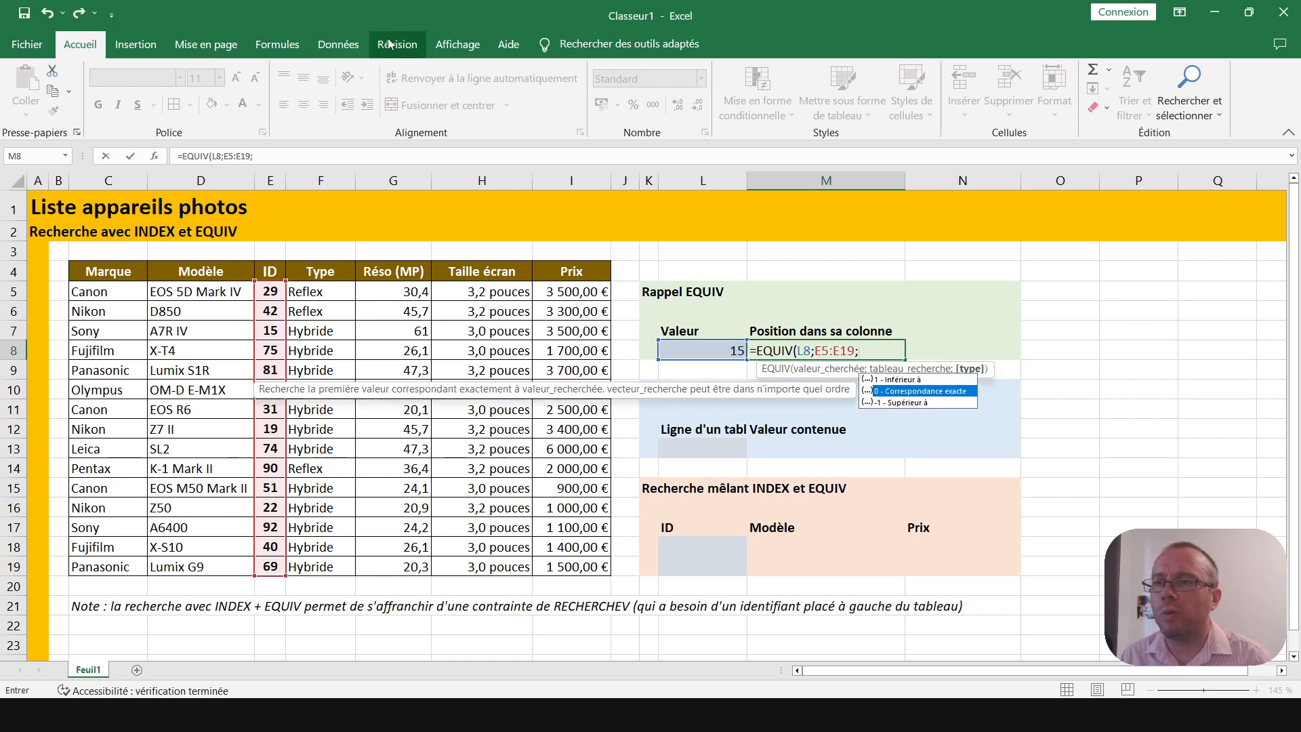
{"action": "double_click", "coordinate": [907, 392]}
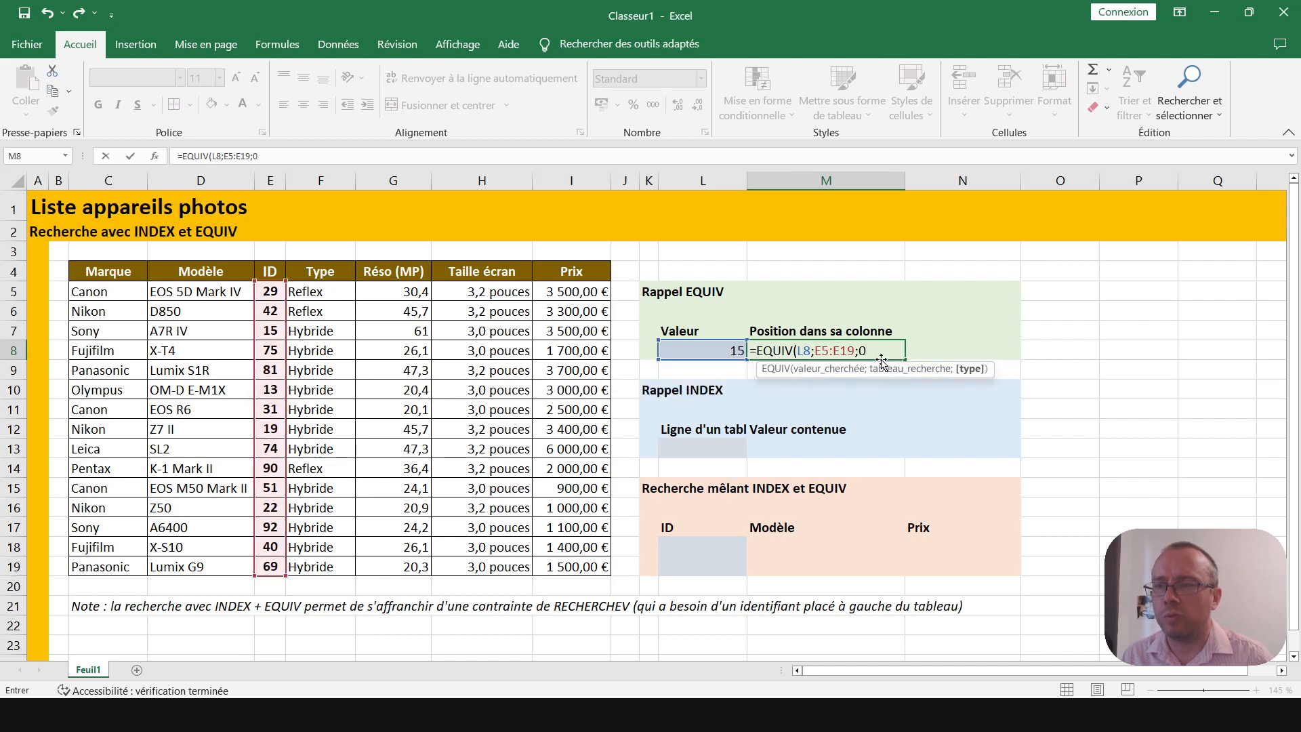
{"action": "key", "text": "ctrl+Return"}
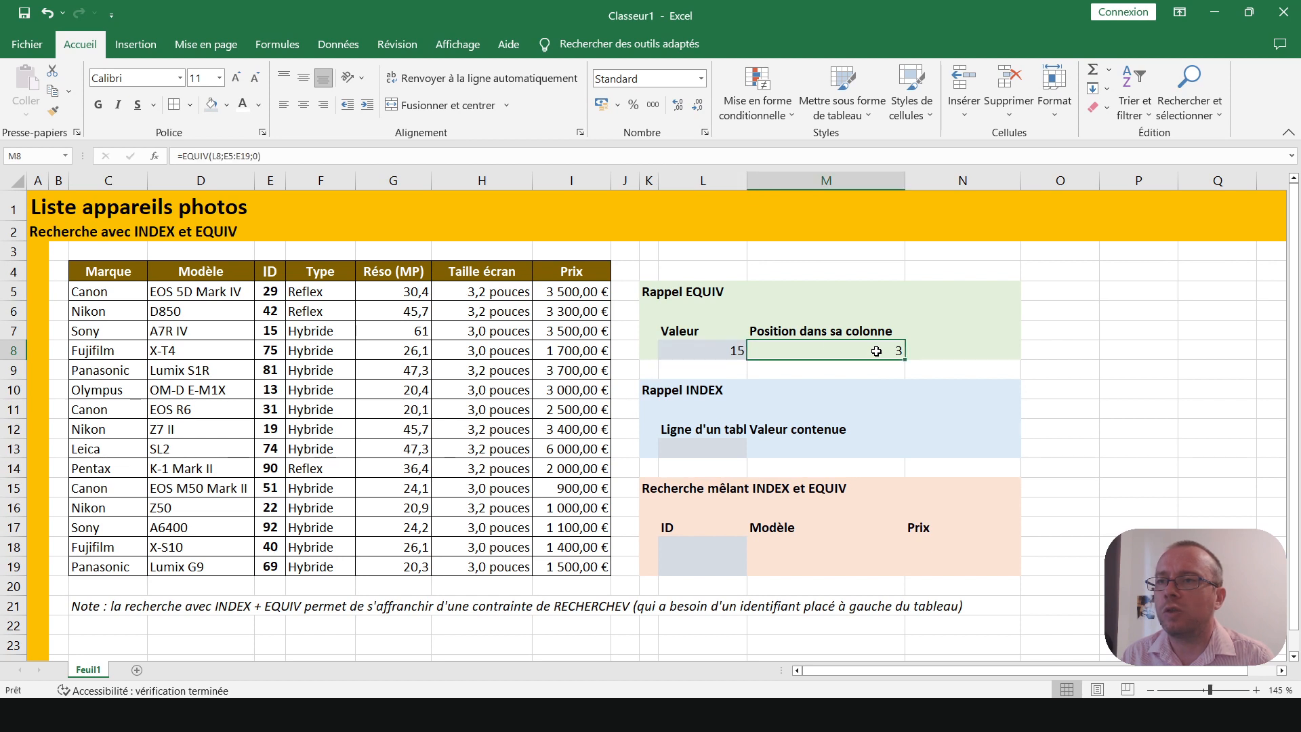
Step: Test the EQUIV formula by entering 29, 42 and finally 40 as the lookup value in L8
{"action": "left_click", "coordinate": [708, 352]}
{"action": "type", "text": "29"}
{"action": "key", "text": "Return"}
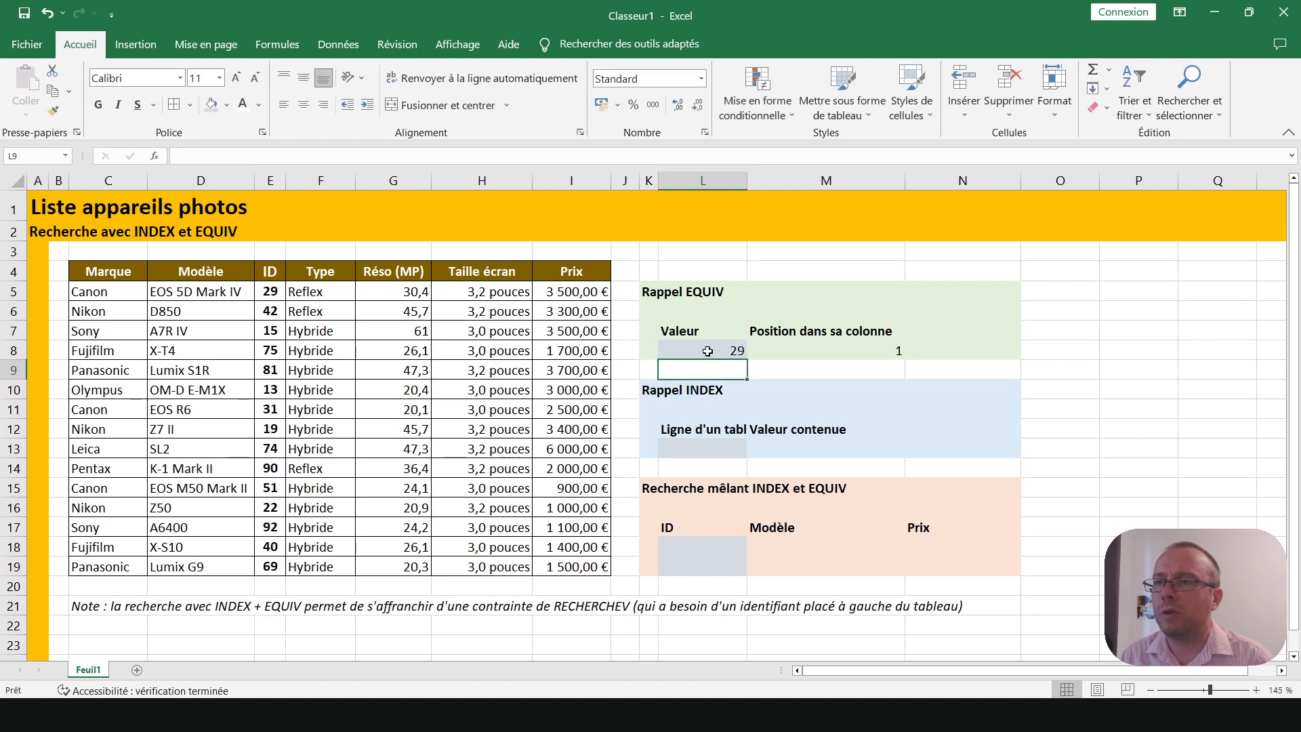
{"action": "left_click", "coordinate": [708, 351]}
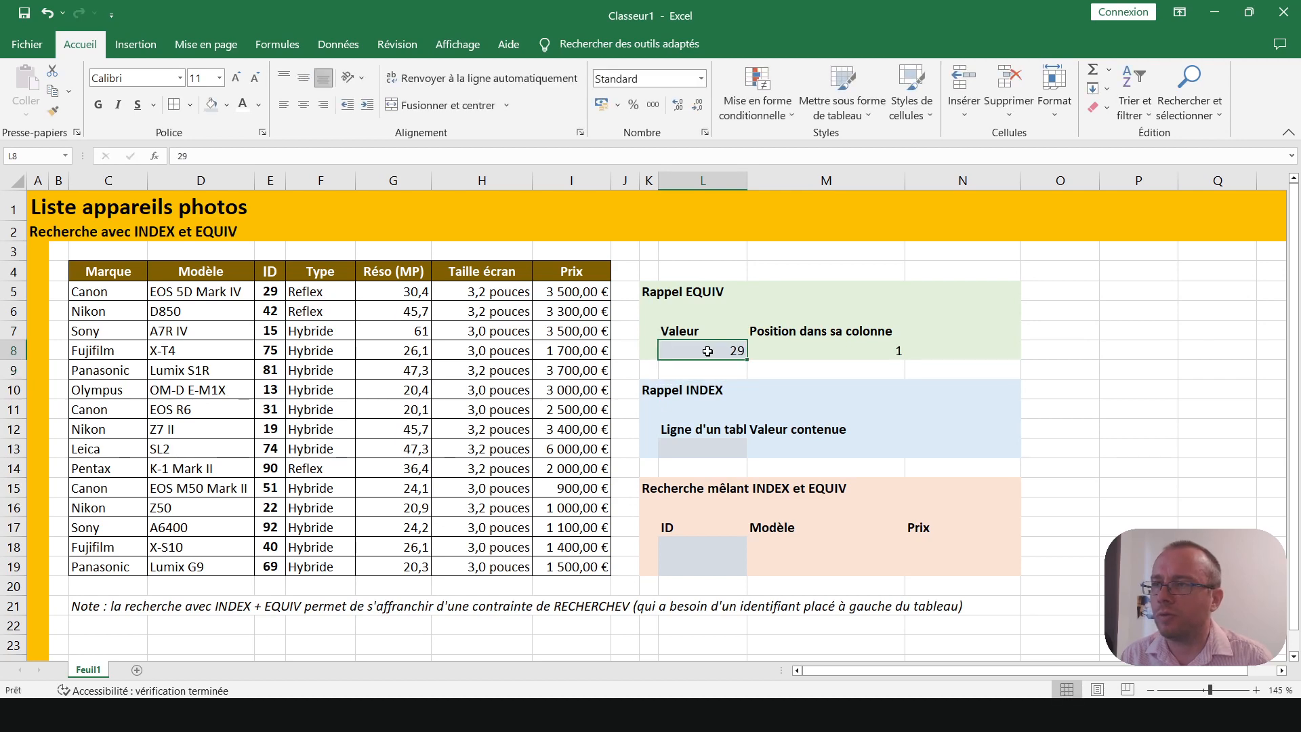
{"action": "type", "text": "42"}
{"action": "key", "text": "ctrl+Return"}
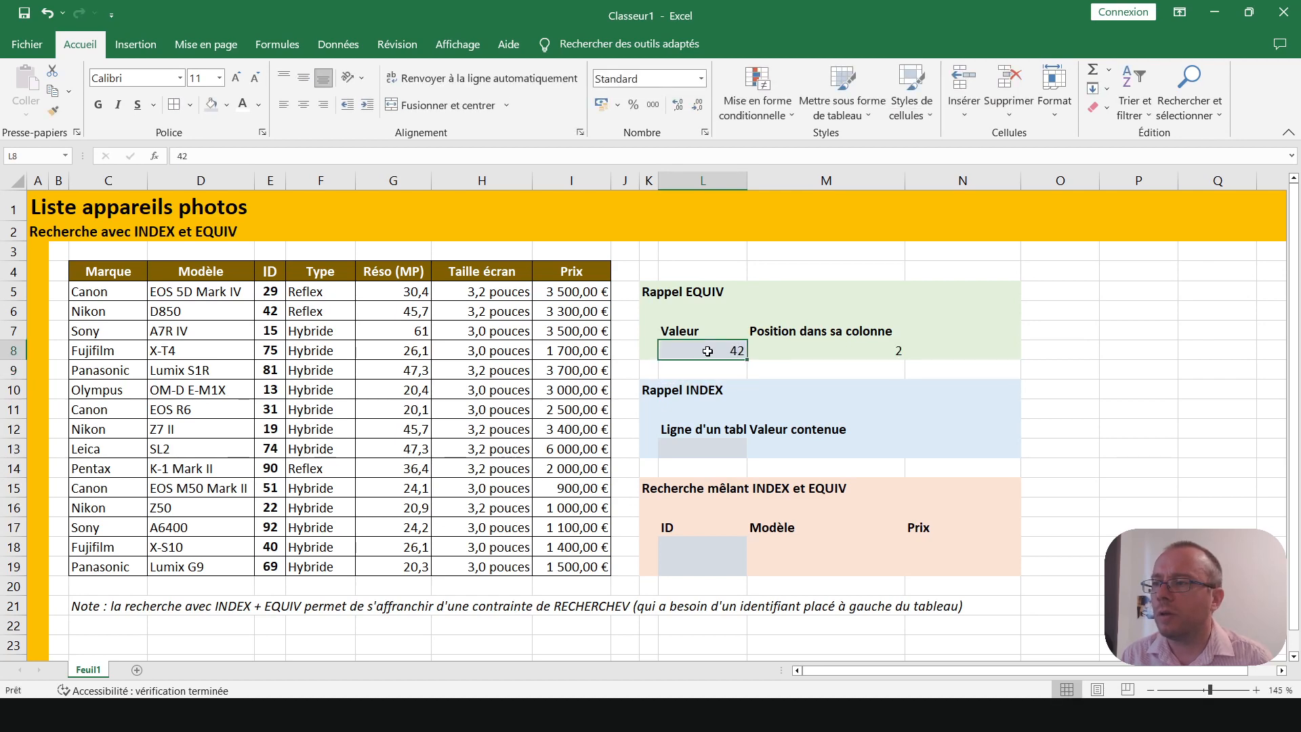
{"action": "type", "text": "40"}
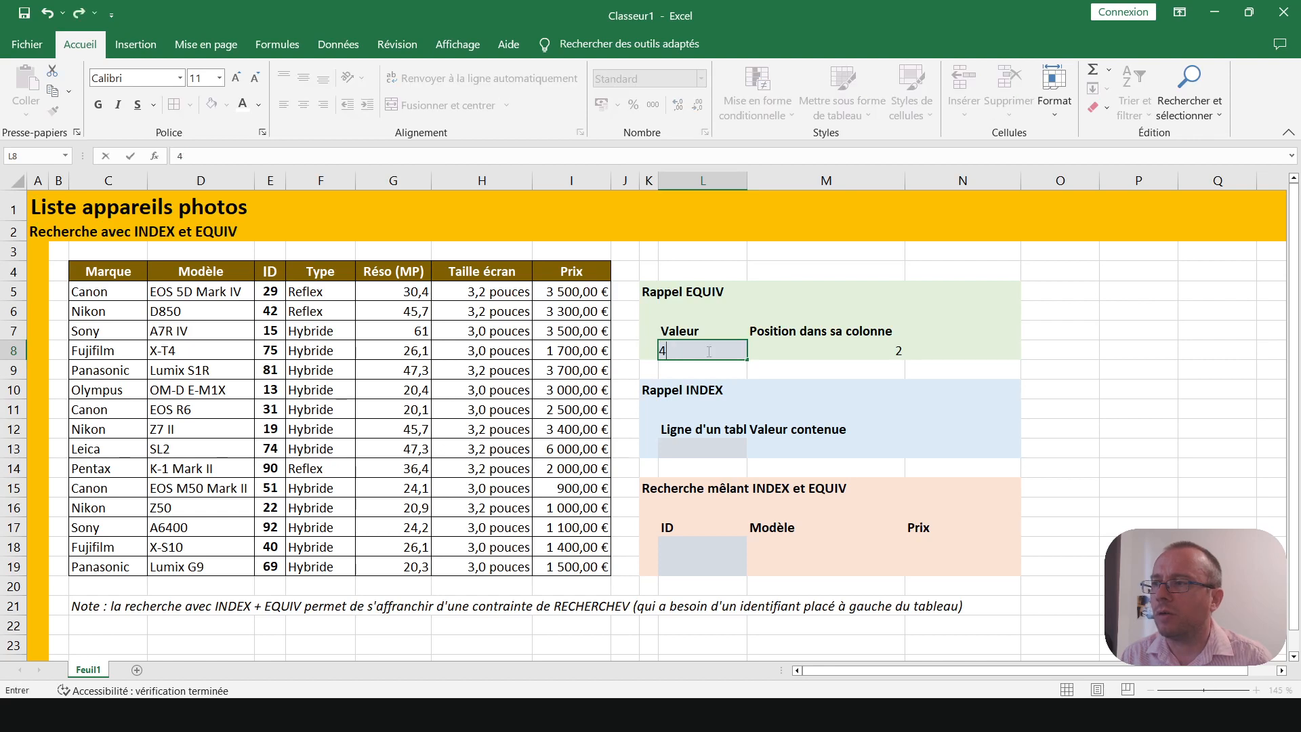
{"action": "key", "text": "Return"}
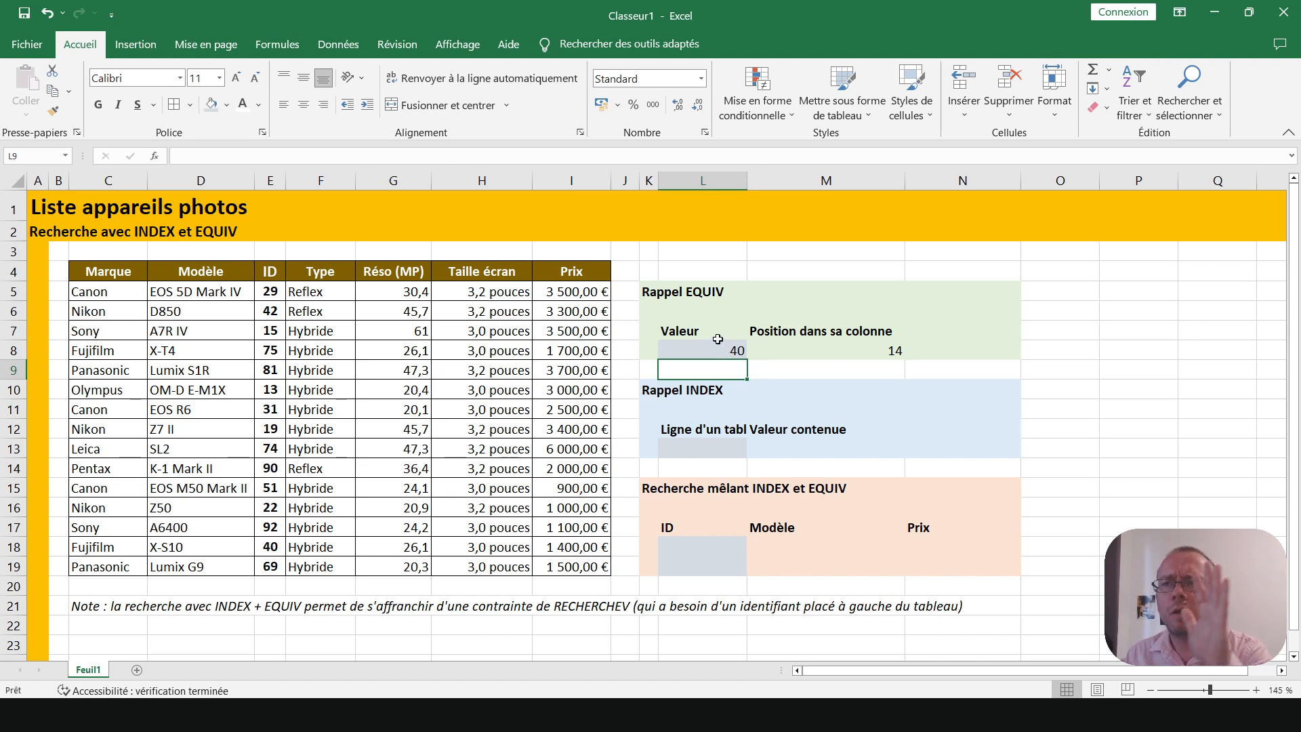
{"action": "left_click", "coordinate": [715, 452]}
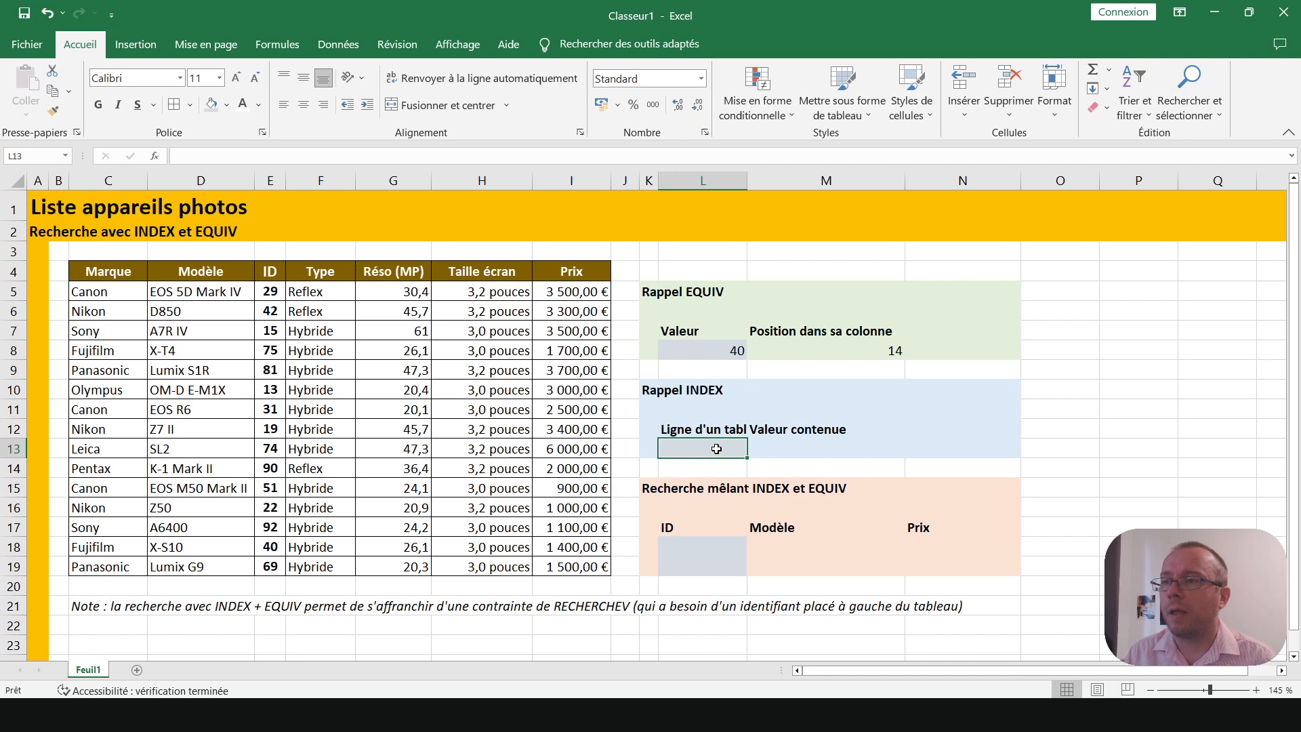
{"action": "left_click", "coordinate": [762, 523]}
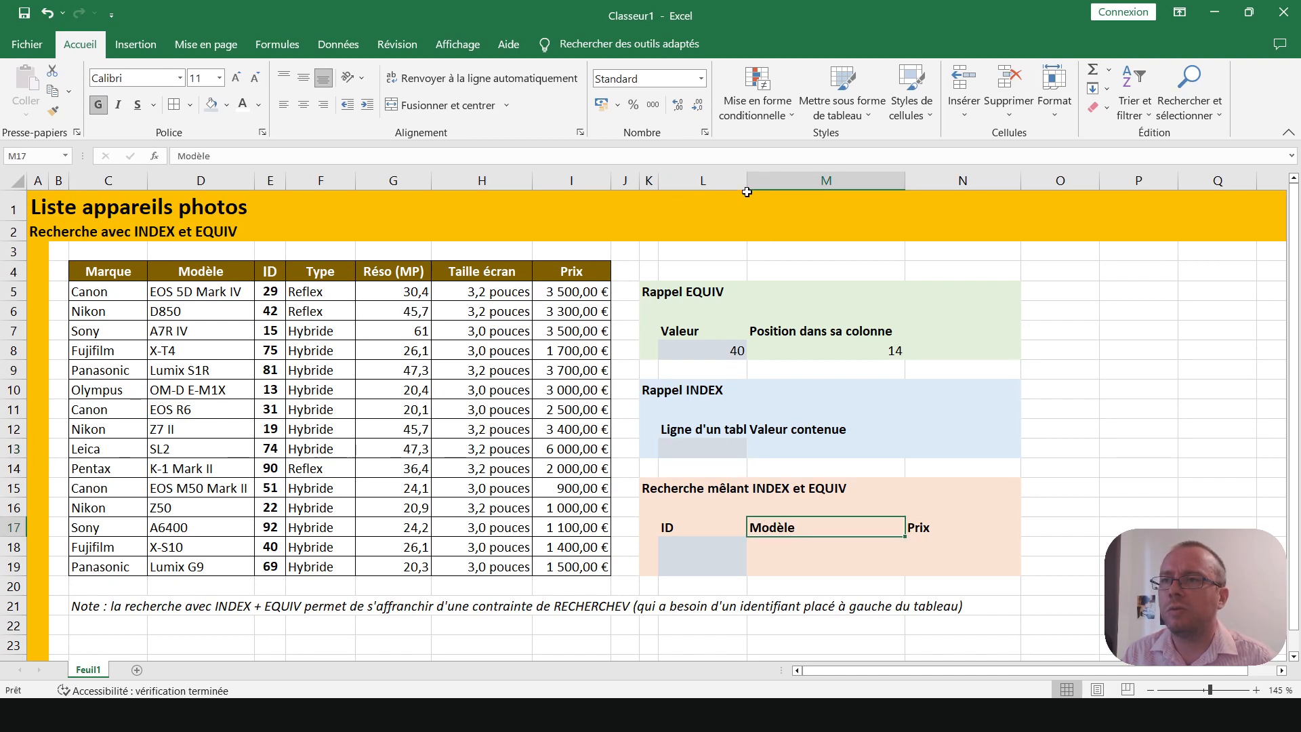
Step: Widen column L until the Ligne d'un tableau heading fits, and enter 2 as the row number in L13
{"action": "left_click_drag", "start_coordinate": [748, 181], "coordinate": [772, 181]}
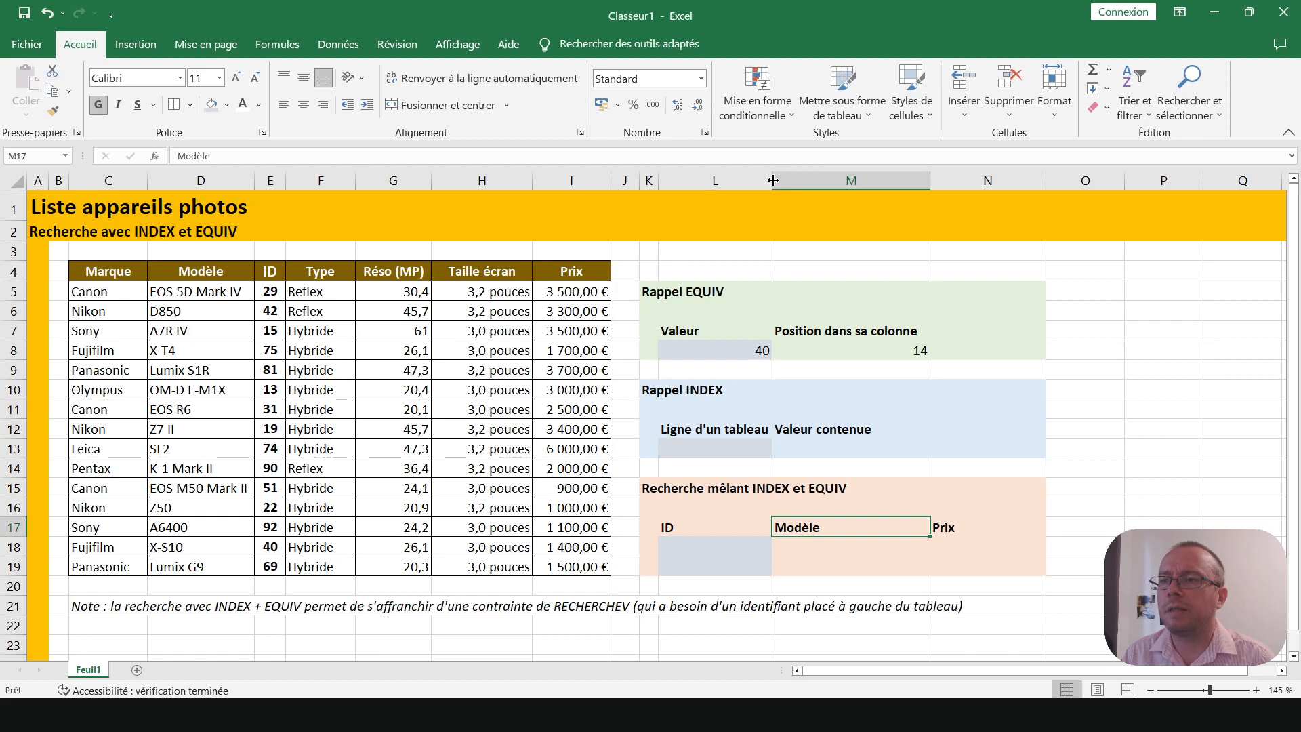
{"action": "left_click", "coordinate": [691, 453]}
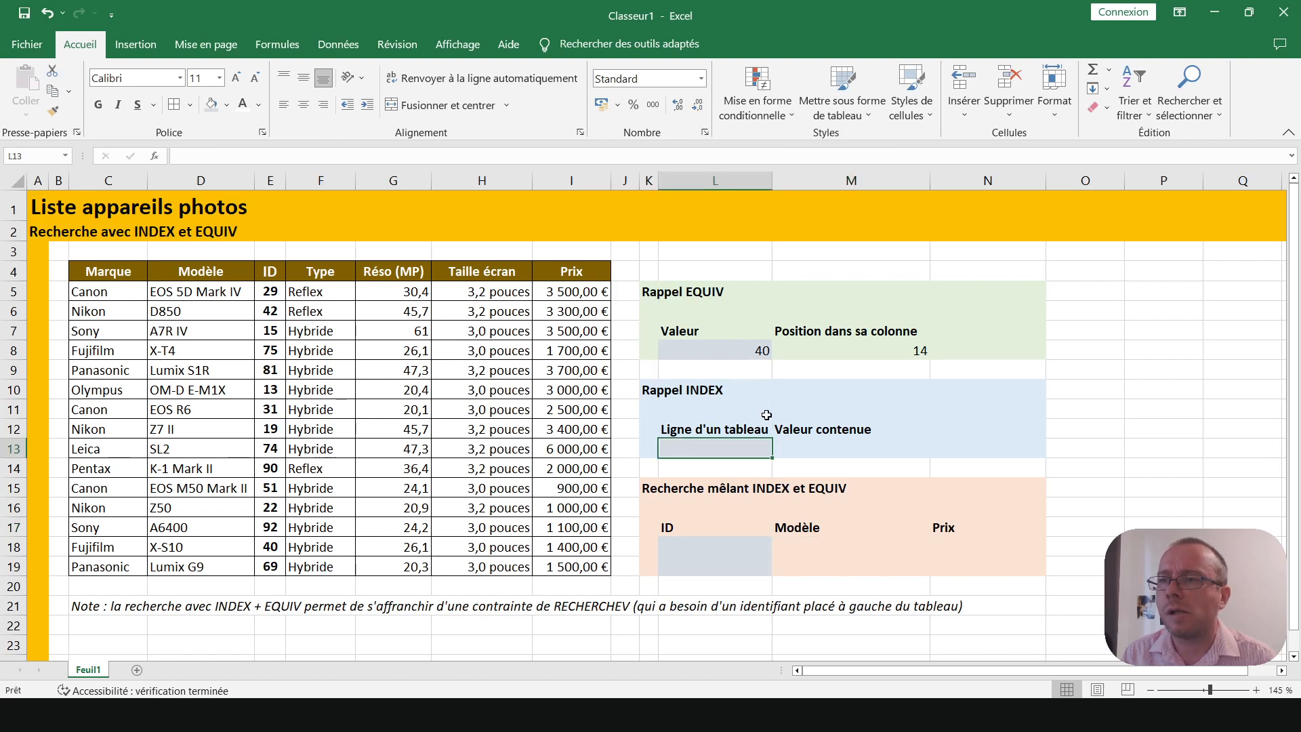
{"action": "left_click", "coordinate": [809, 452]}
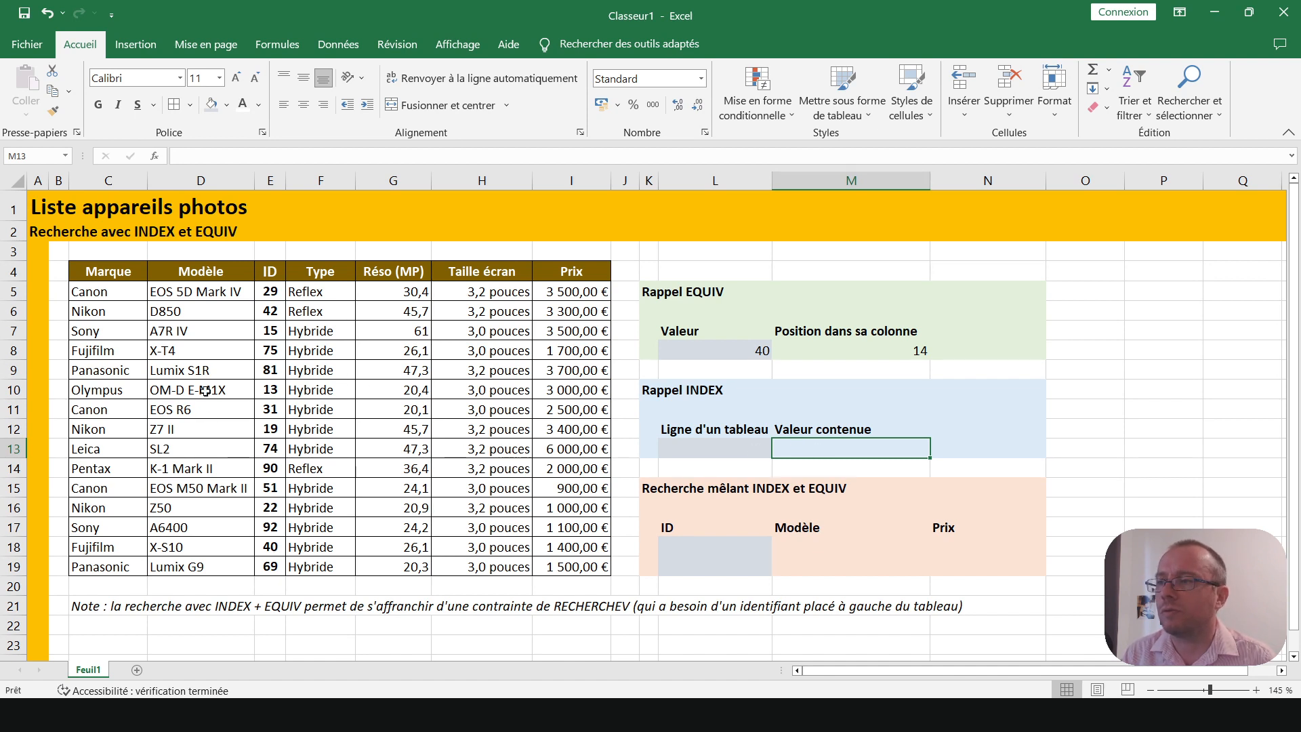
{"action": "left_click", "coordinate": [723, 452]}
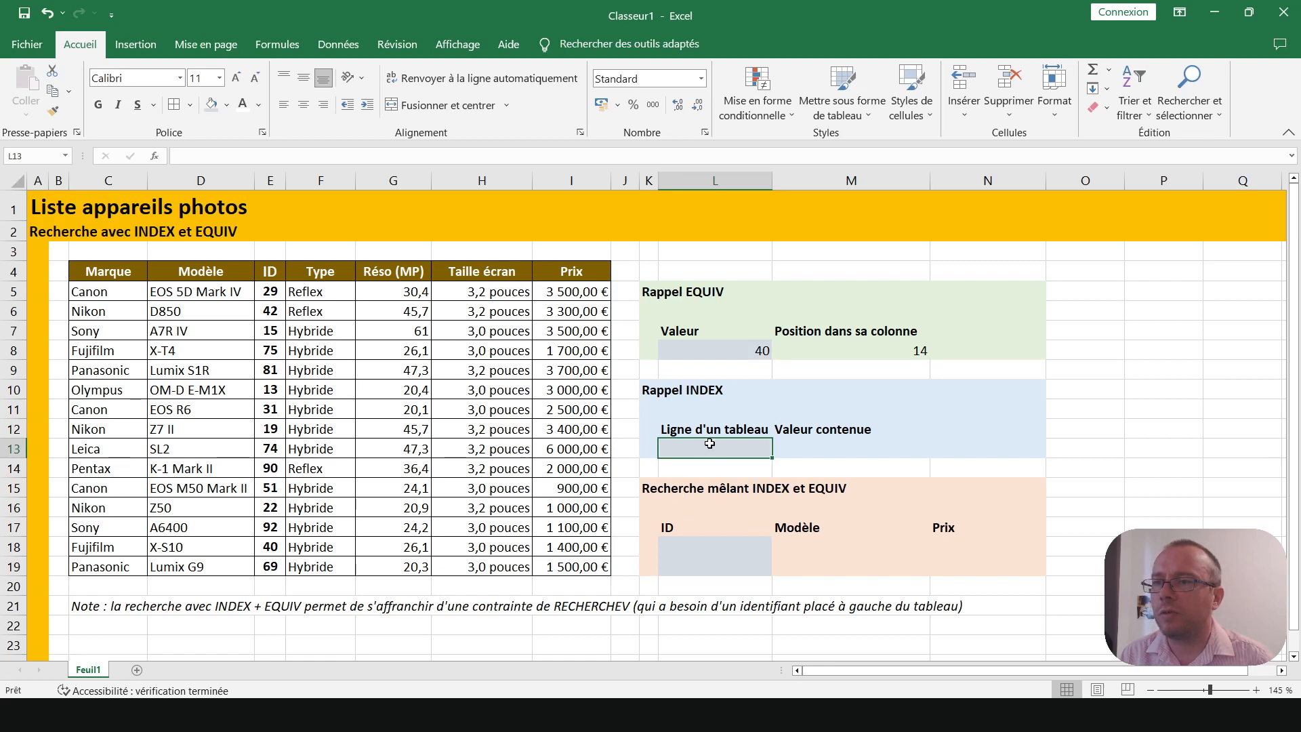
{"action": "type", "text": "2"}
{"action": "key", "text": "ctrl+Return"}
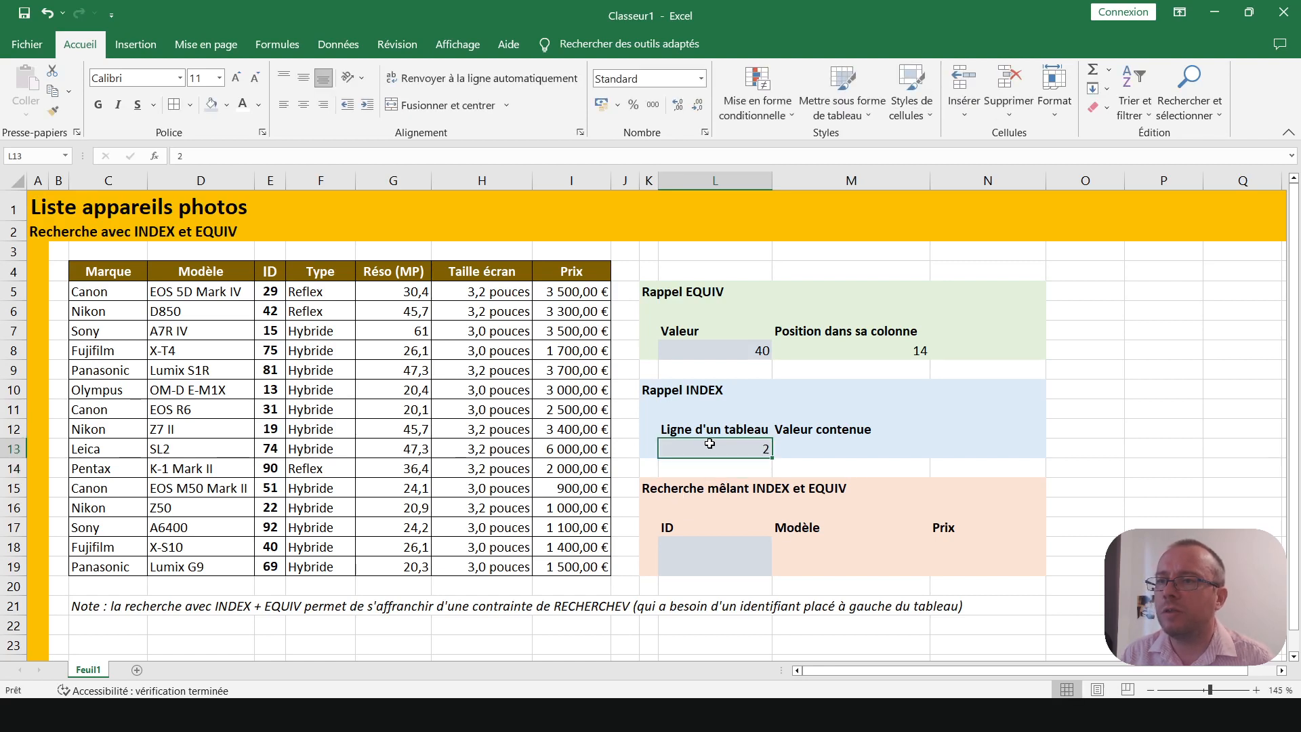
Step: Extend the heading in M12 to "Valeur contenue en 1re colonne"
{"action": "key", "text": "Right"}
{"action": "key", "text": "Up"}
{"action": "double_click", "coordinate": [892, 435]}
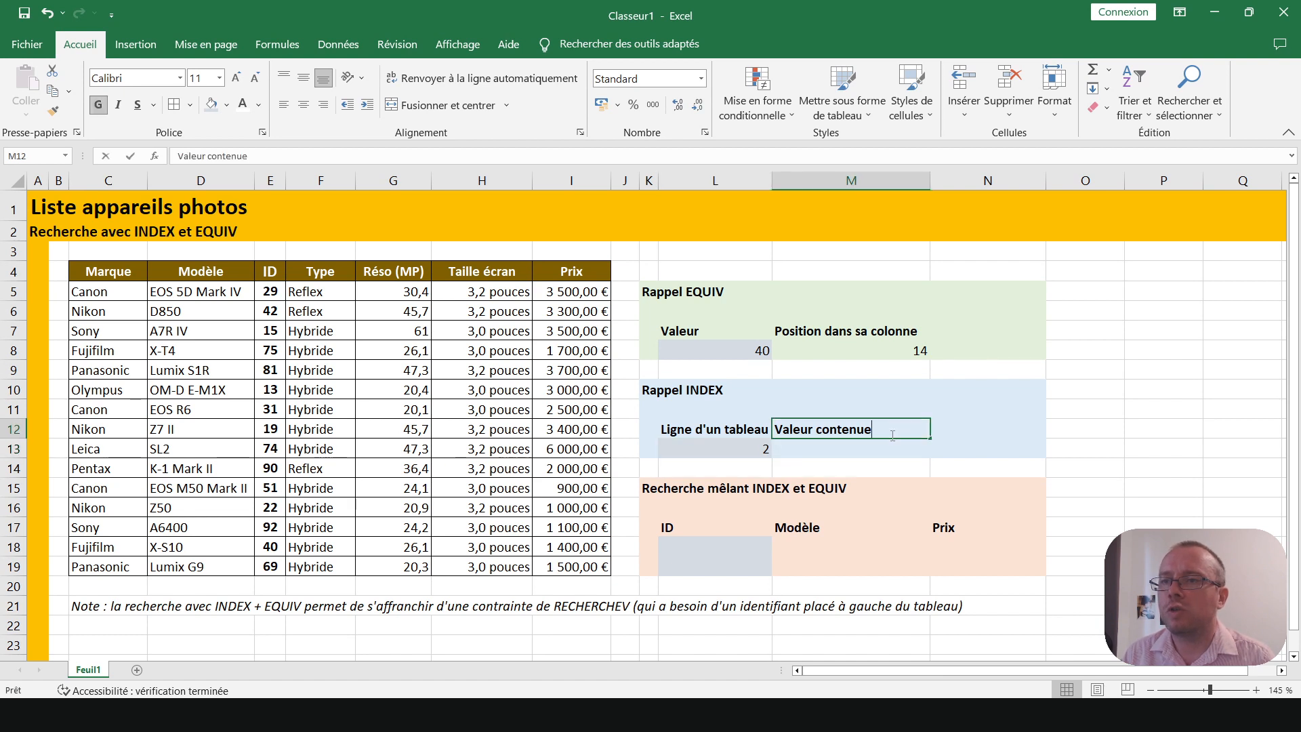
{"action": "type", "text": "en"}
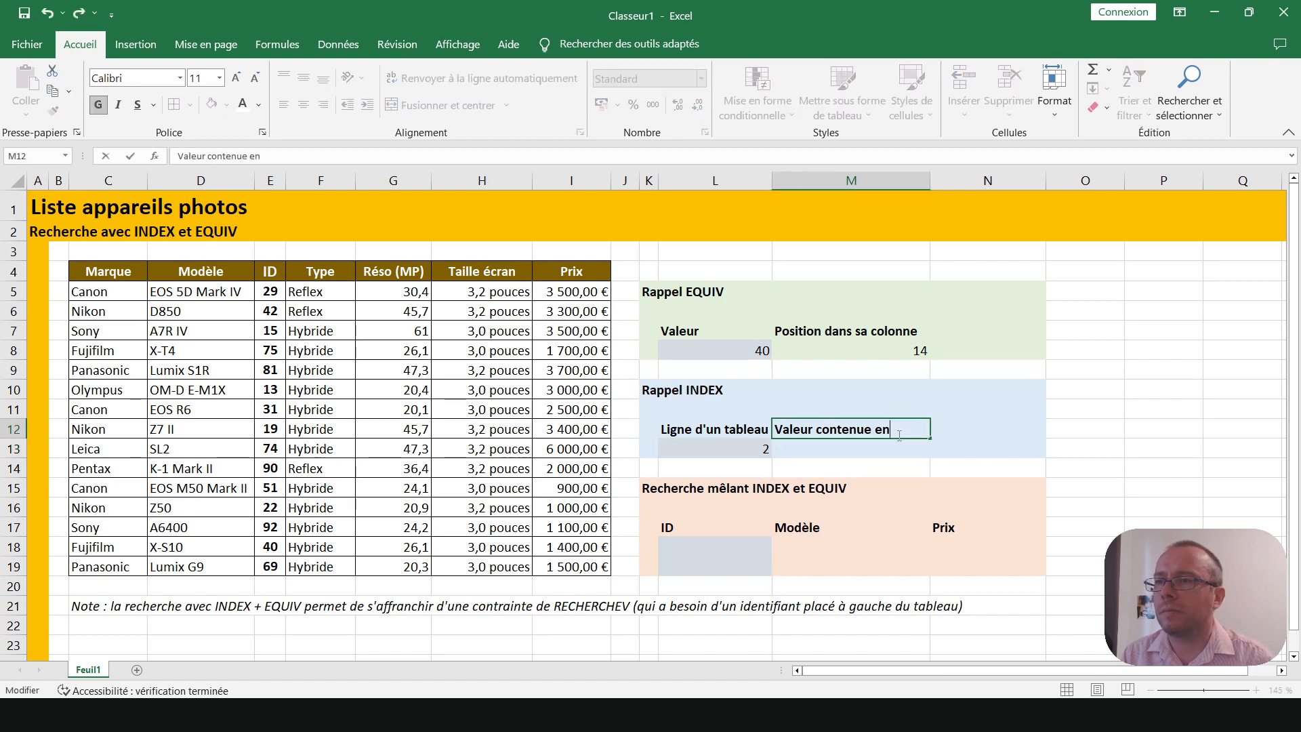
{"action": "type", "text": " 1re colonne"}
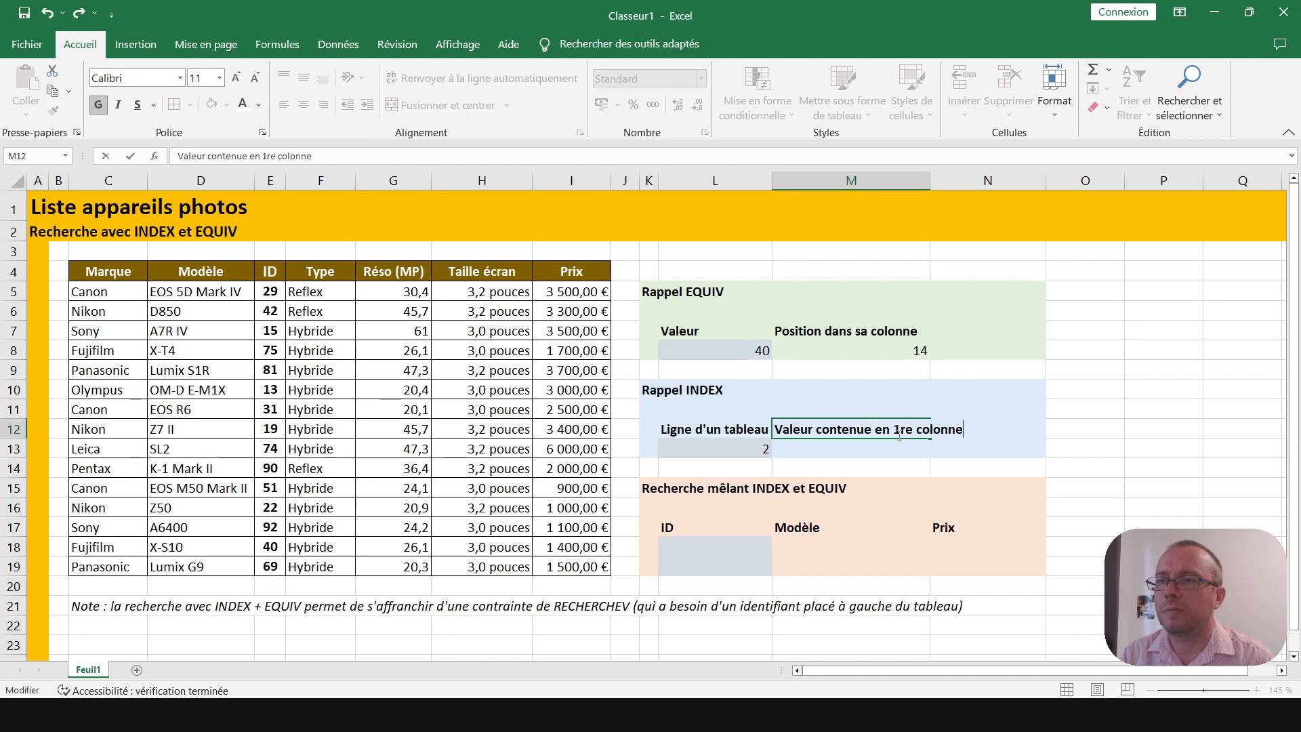
{"action": "key", "text": "Return"}
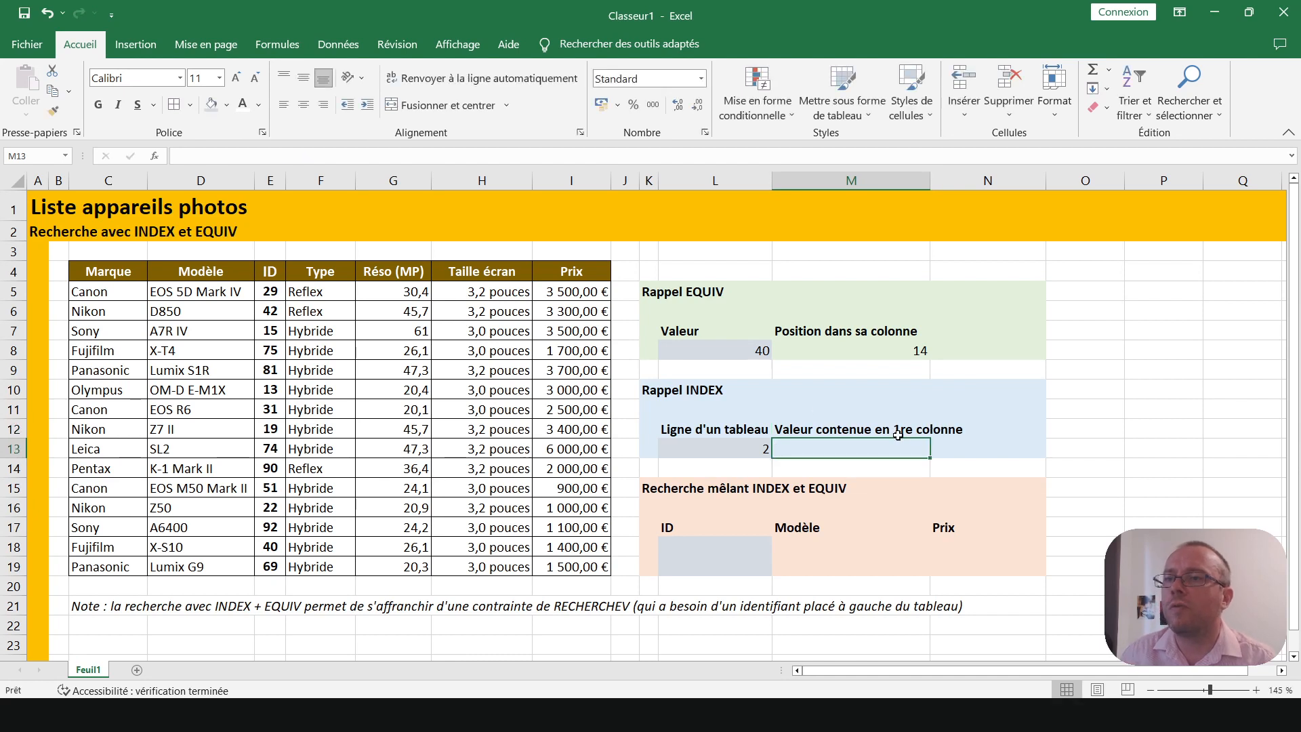
{"action": "left_click", "coordinate": [851, 427]}
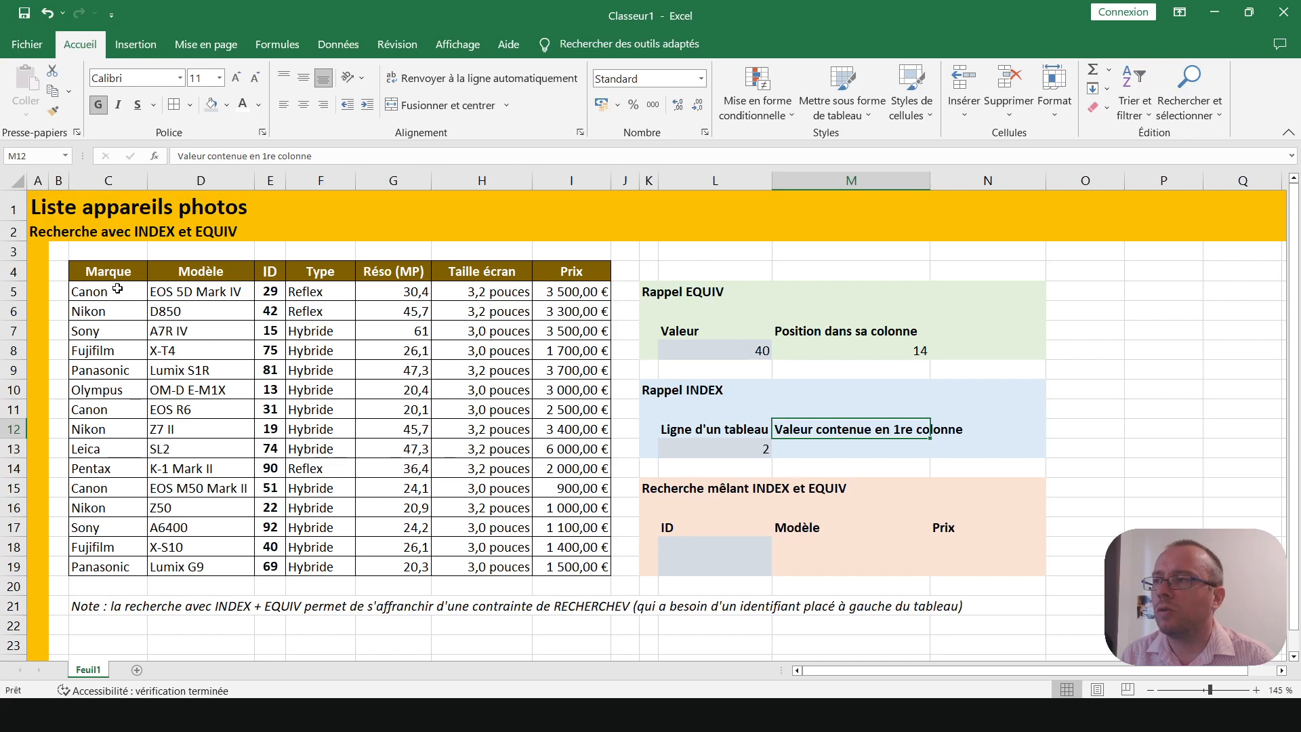
Step: Review the Marque entries in C5:C19 and set the row number in L13 to 4
{"action": "left_click_drag", "start_coordinate": [118, 289], "coordinate": [109, 567]}
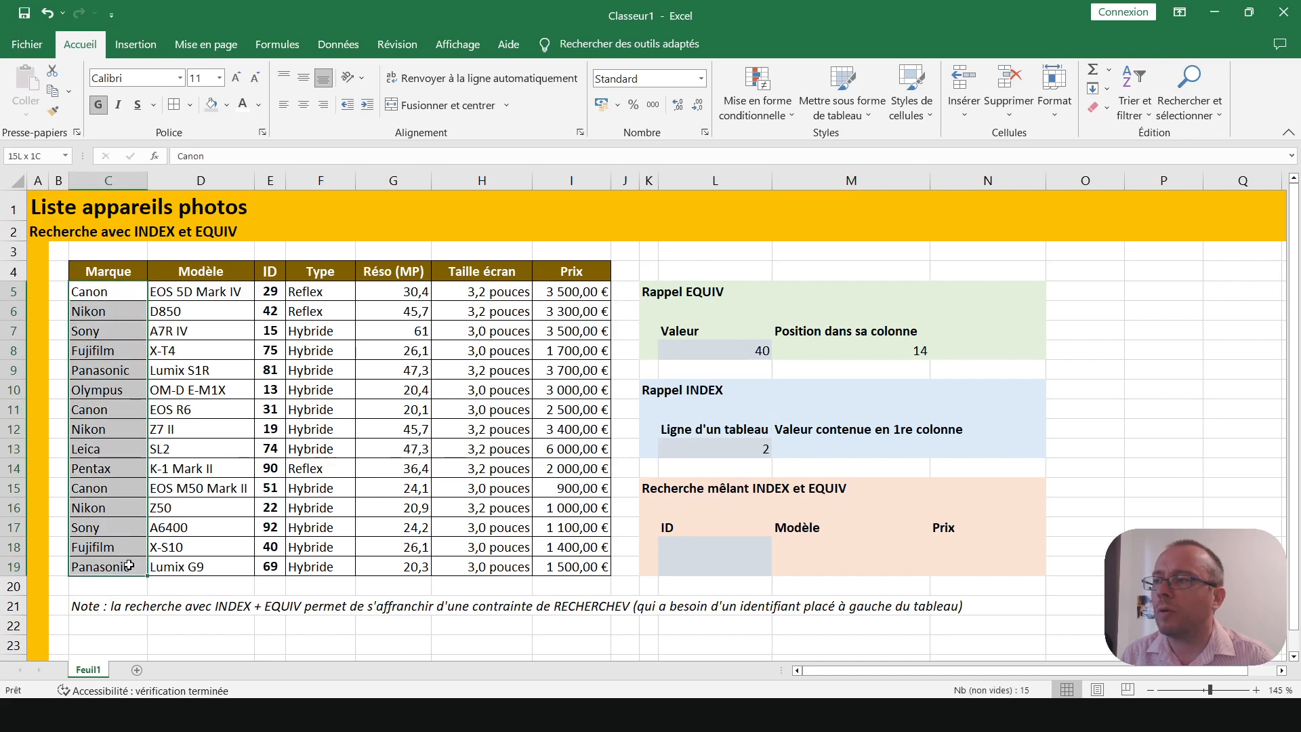
{"action": "left_click", "coordinate": [111, 314]}
{"action": "left_click", "coordinate": [116, 292]}
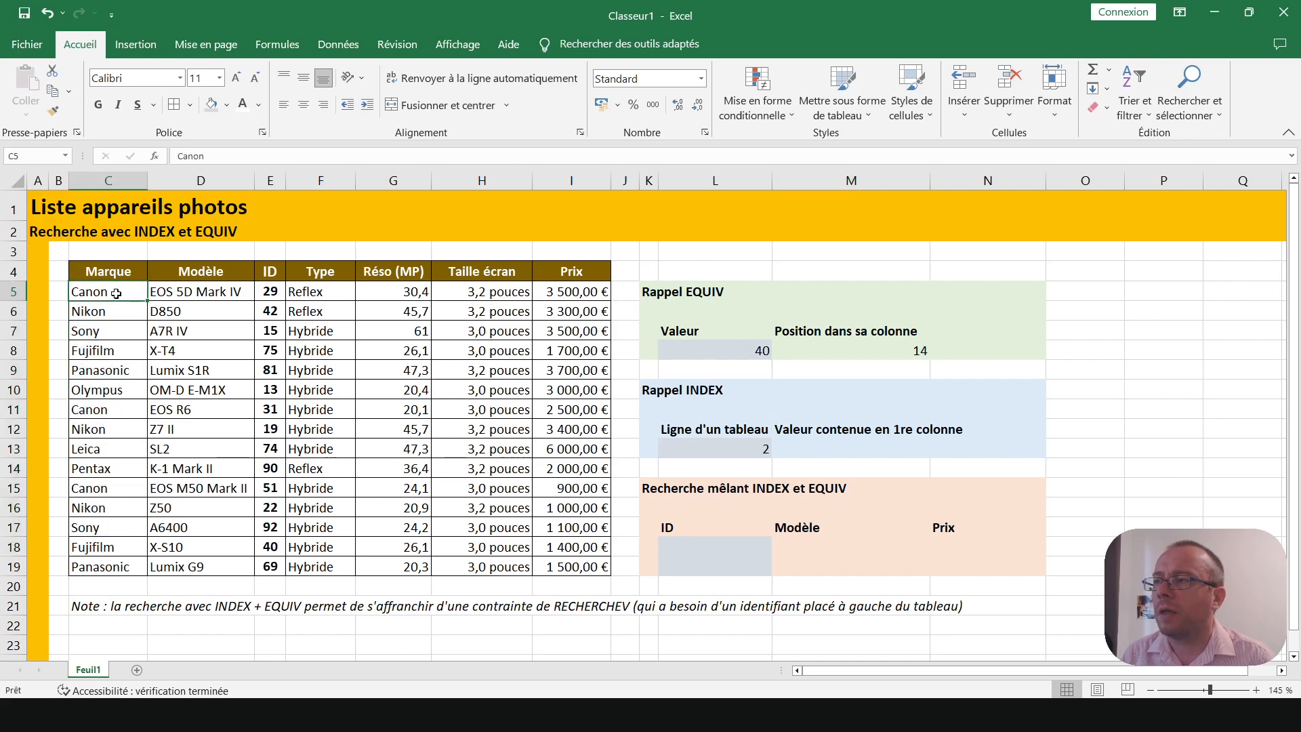
{"action": "left_click", "coordinate": [698, 444]}
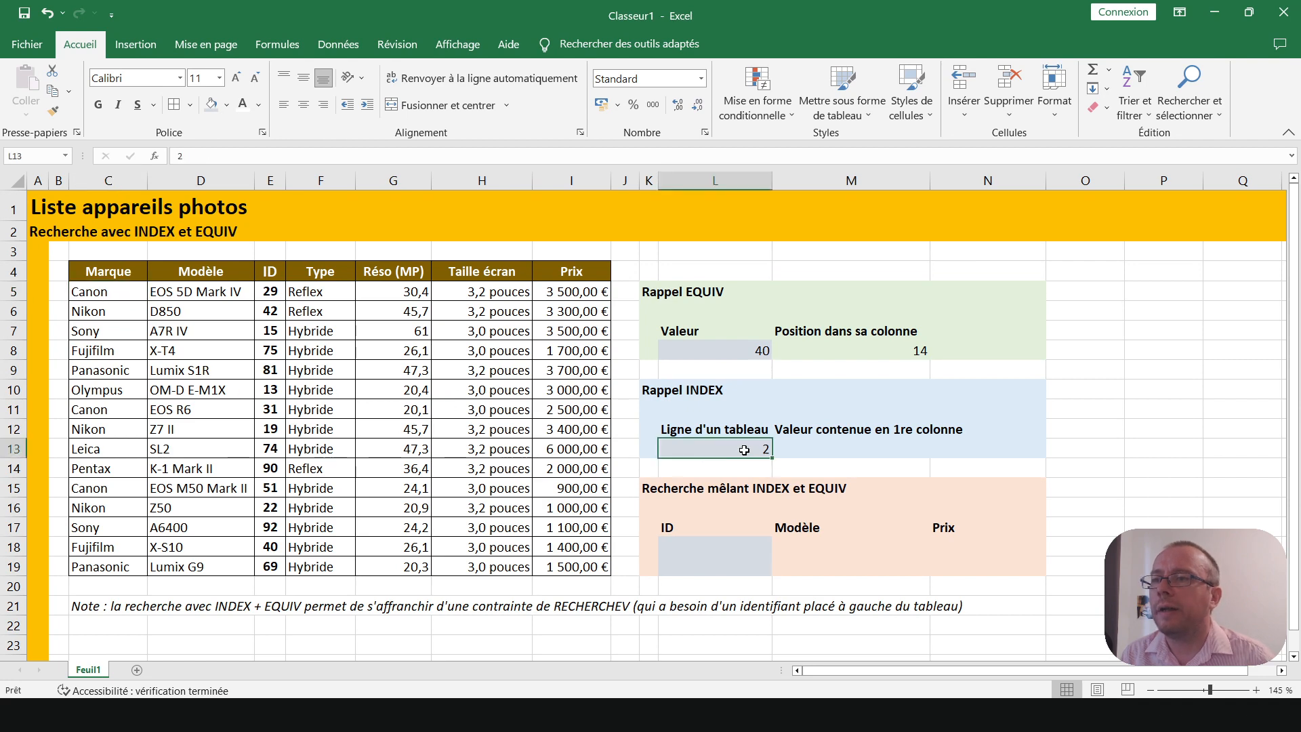
{"action": "type", "text": "4"}
{"action": "key", "text": "Return"}
{"action": "left_click", "coordinate": [736, 442]}
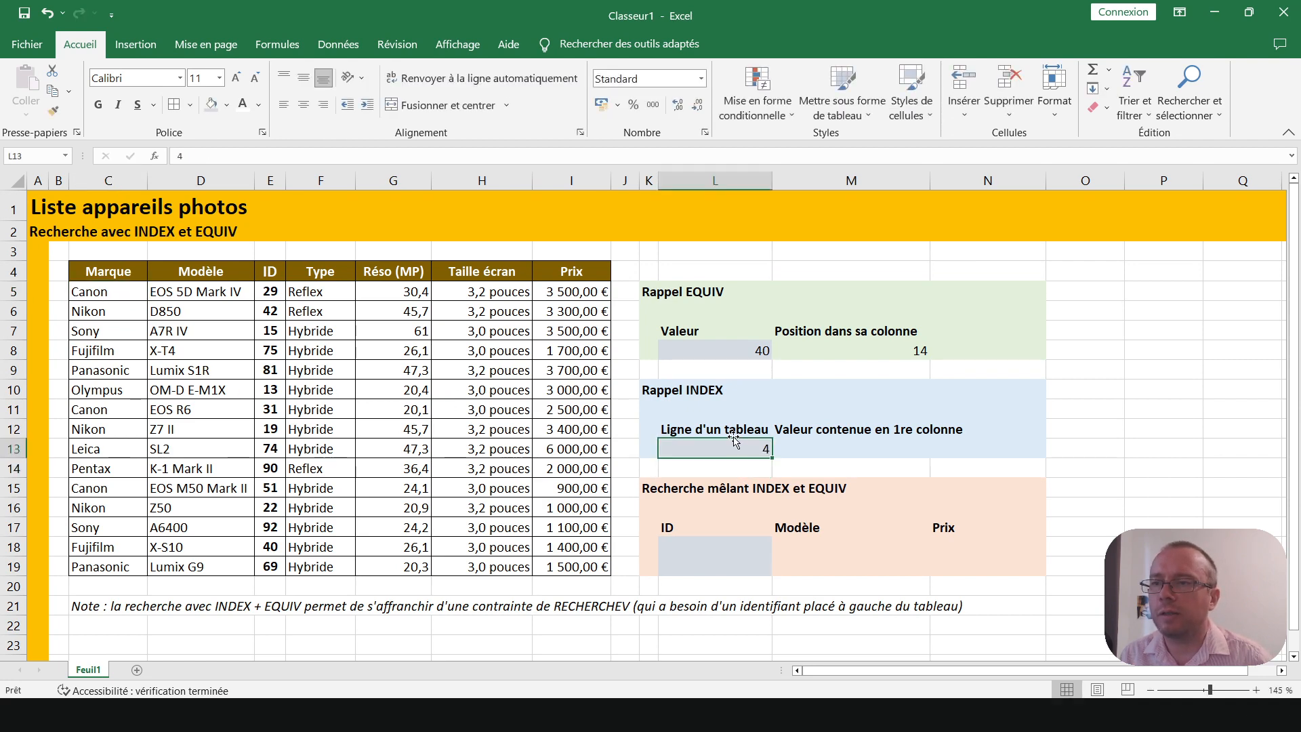
Step: Retrieve the first-column value for the row number in L13 by entering =INDEX(C5:I19;L13;1) in M13
{"action": "left_click", "coordinate": [835, 445]}
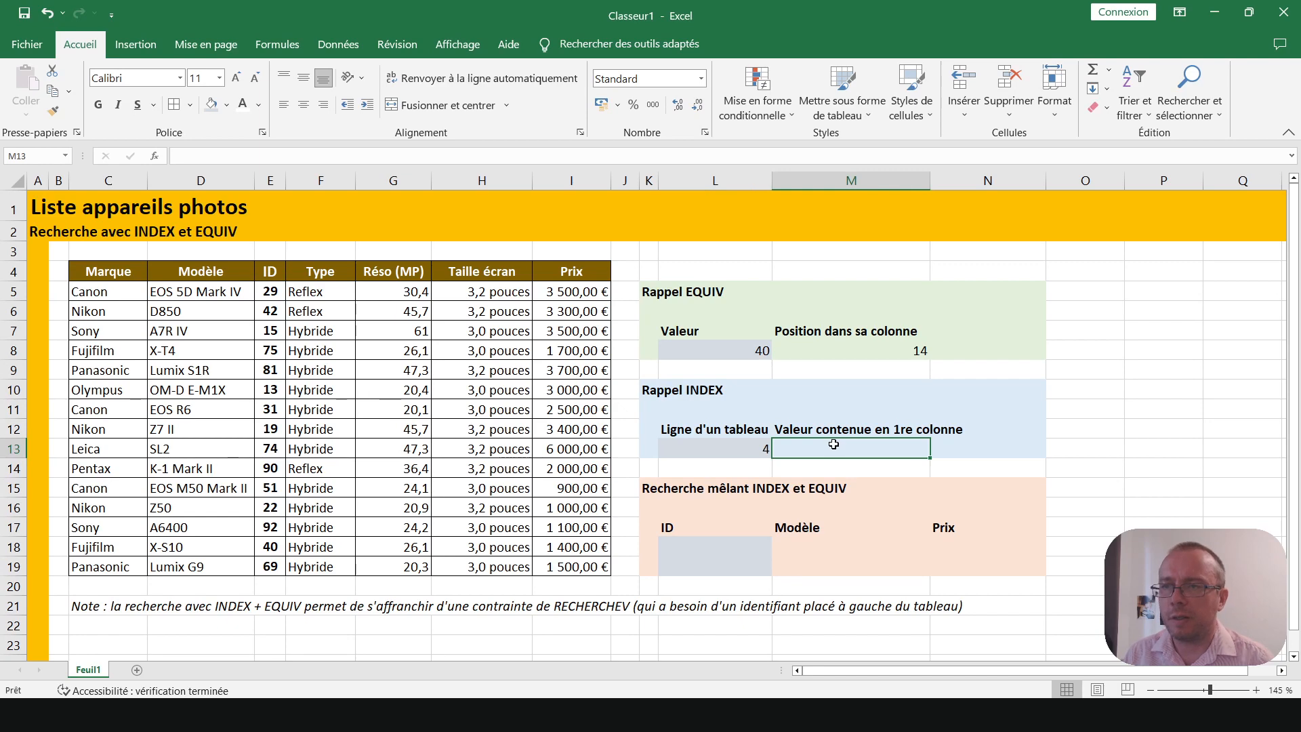
{"action": "type", "text": "=INDEX"}
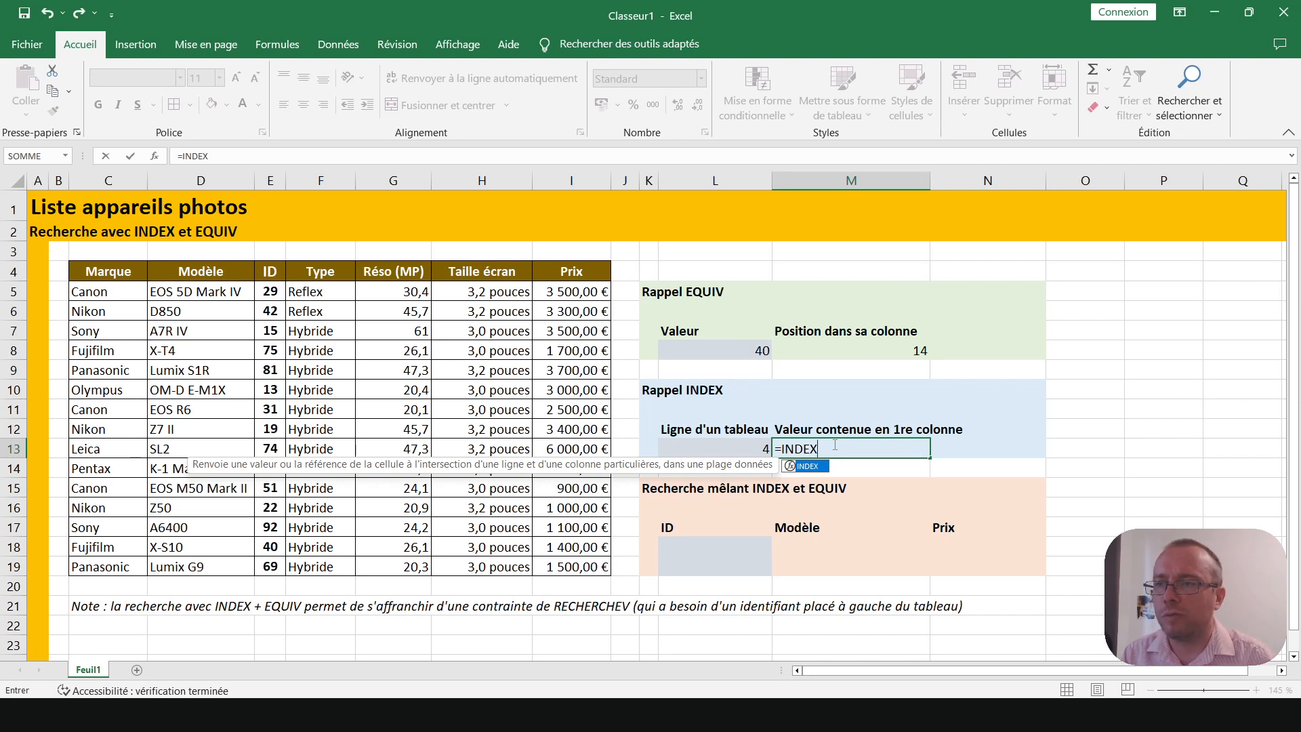
{"action": "type", "text": "("}
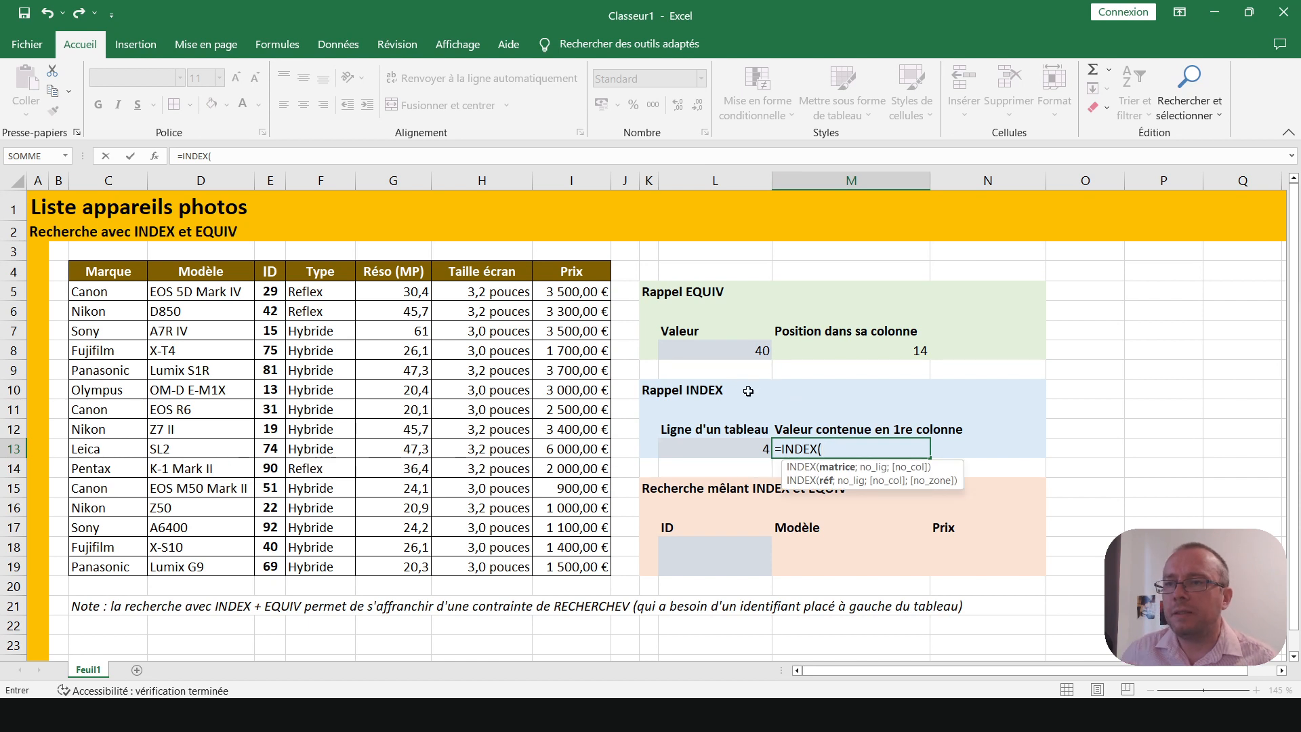
{"action": "left_click", "coordinate": [108, 291]}
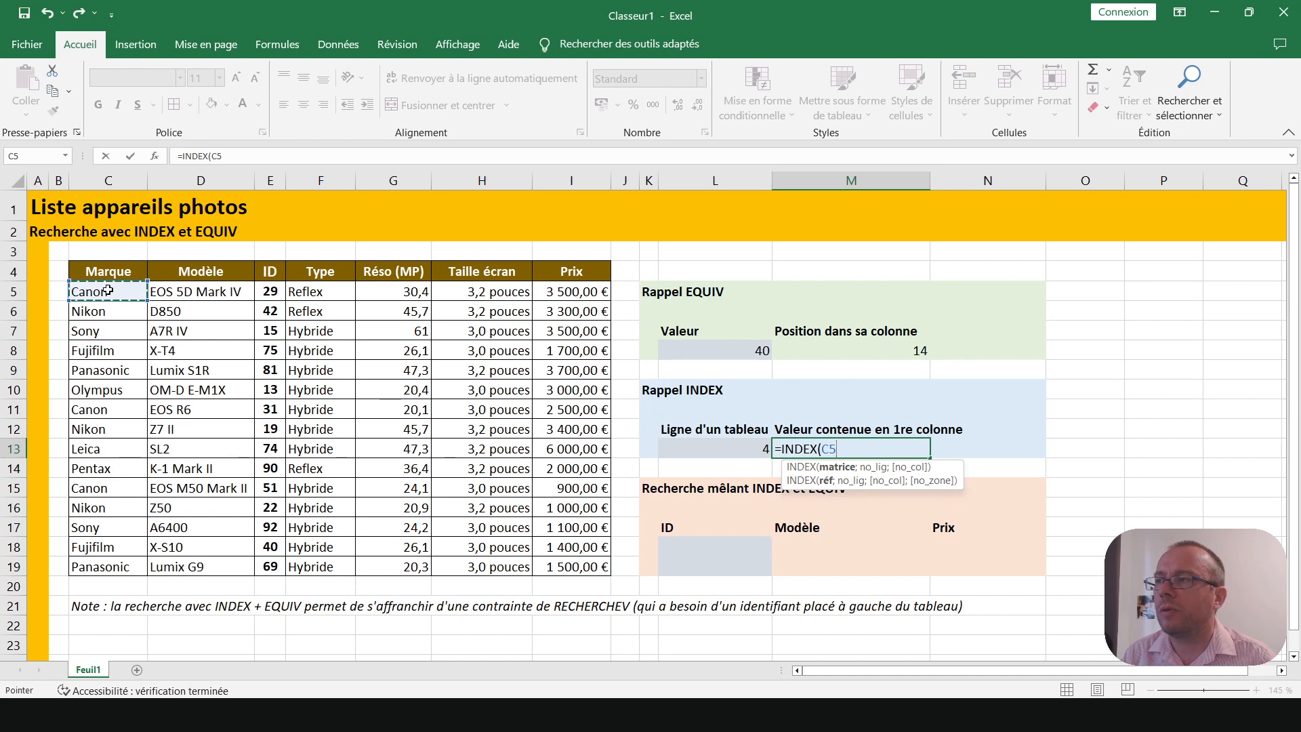
{"action": "left_click_drag", "start_coordinate": [108, 290], "coordinate": [593, 561]}
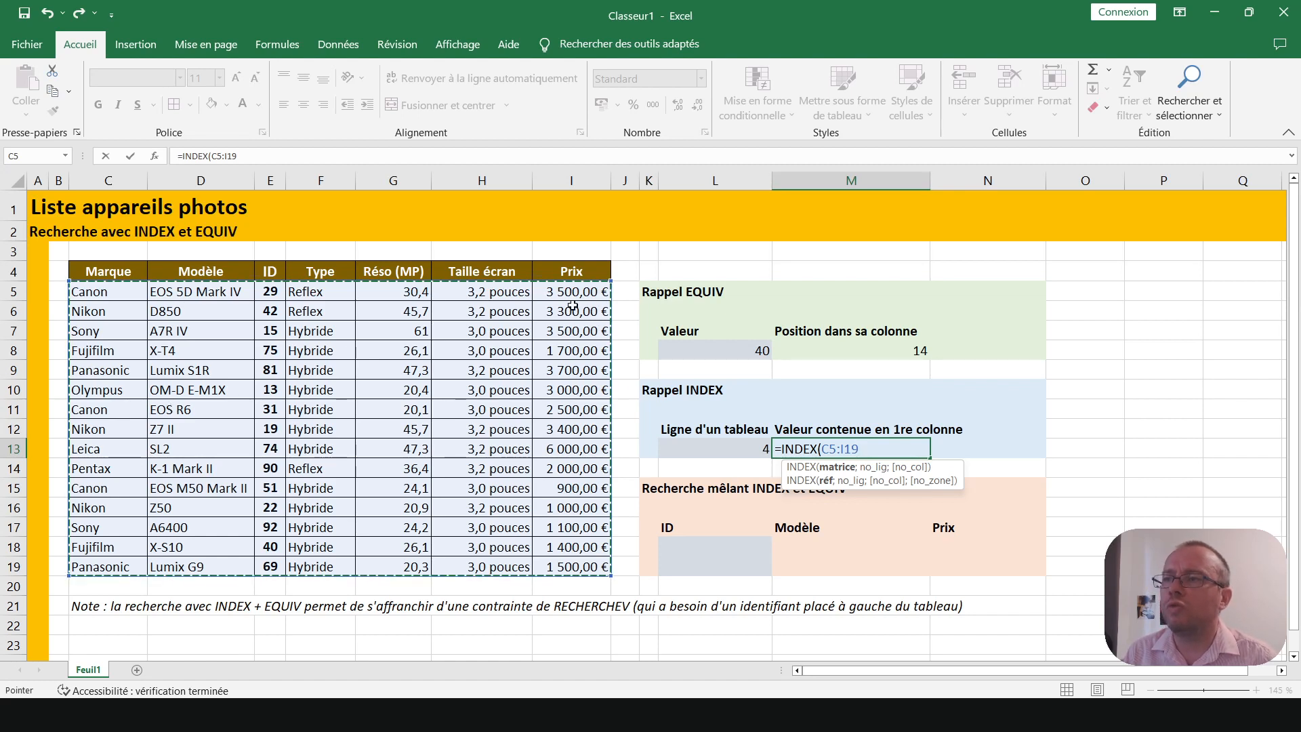
{"action": "left_click", "coordinate": [124, 353]}
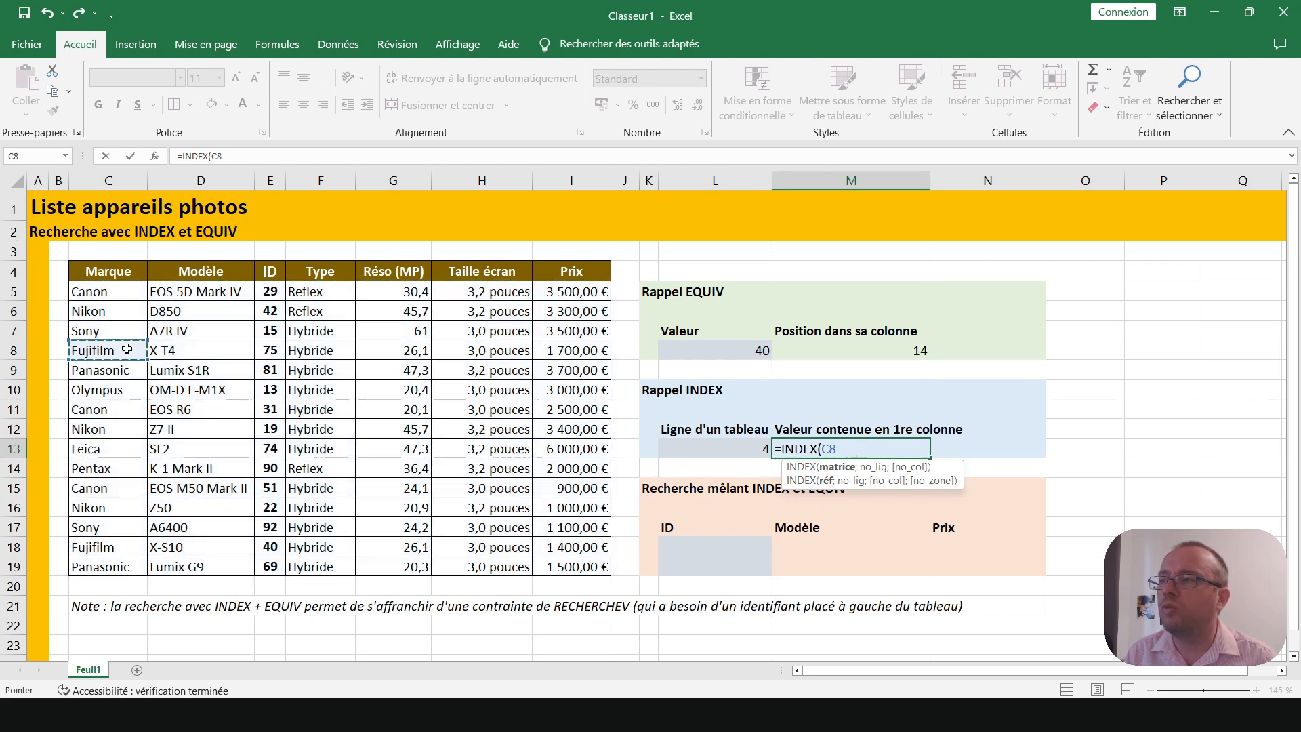
{"action": "left_click_drag", "start_coordinate": [118, 291], "coordinate": [116, 568]}
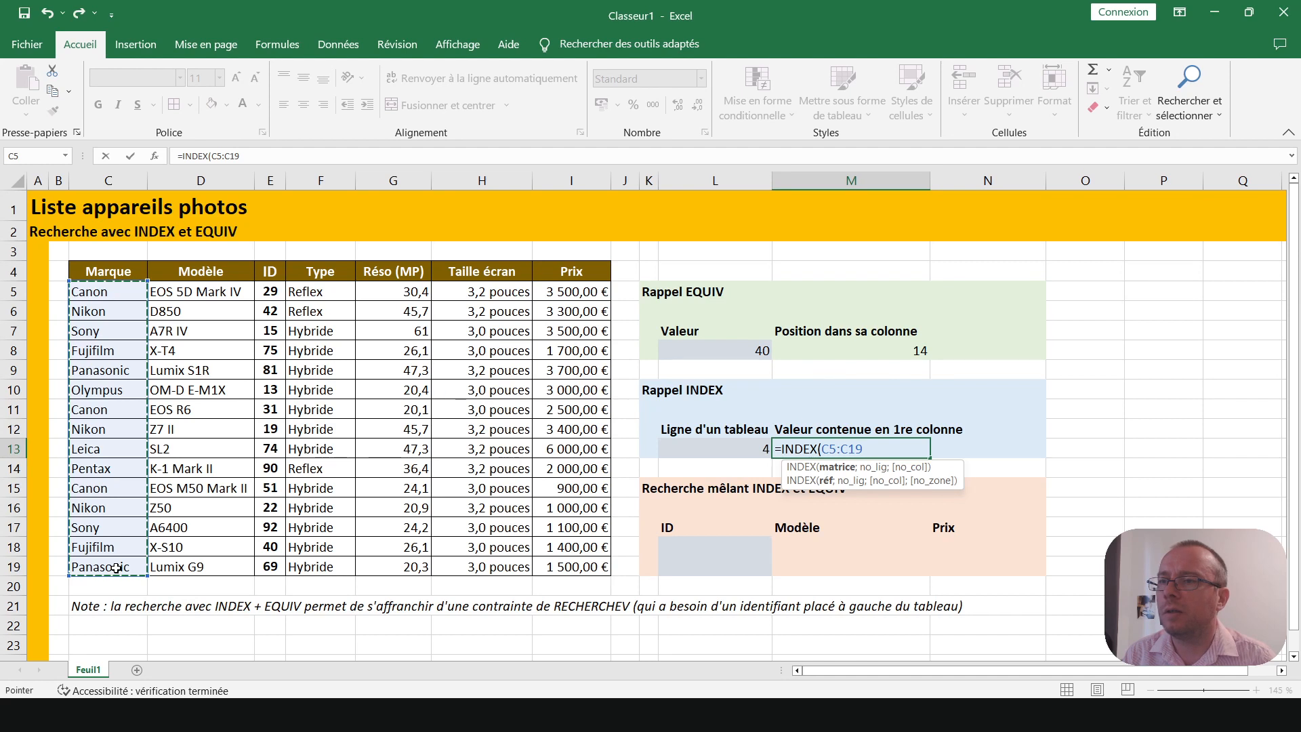
{"action": "left_click", "coordinate": [121, 292]}
{"action": "left_click_drag", "start_coordinate": [106, 293], "coordinate": [564, 561]}
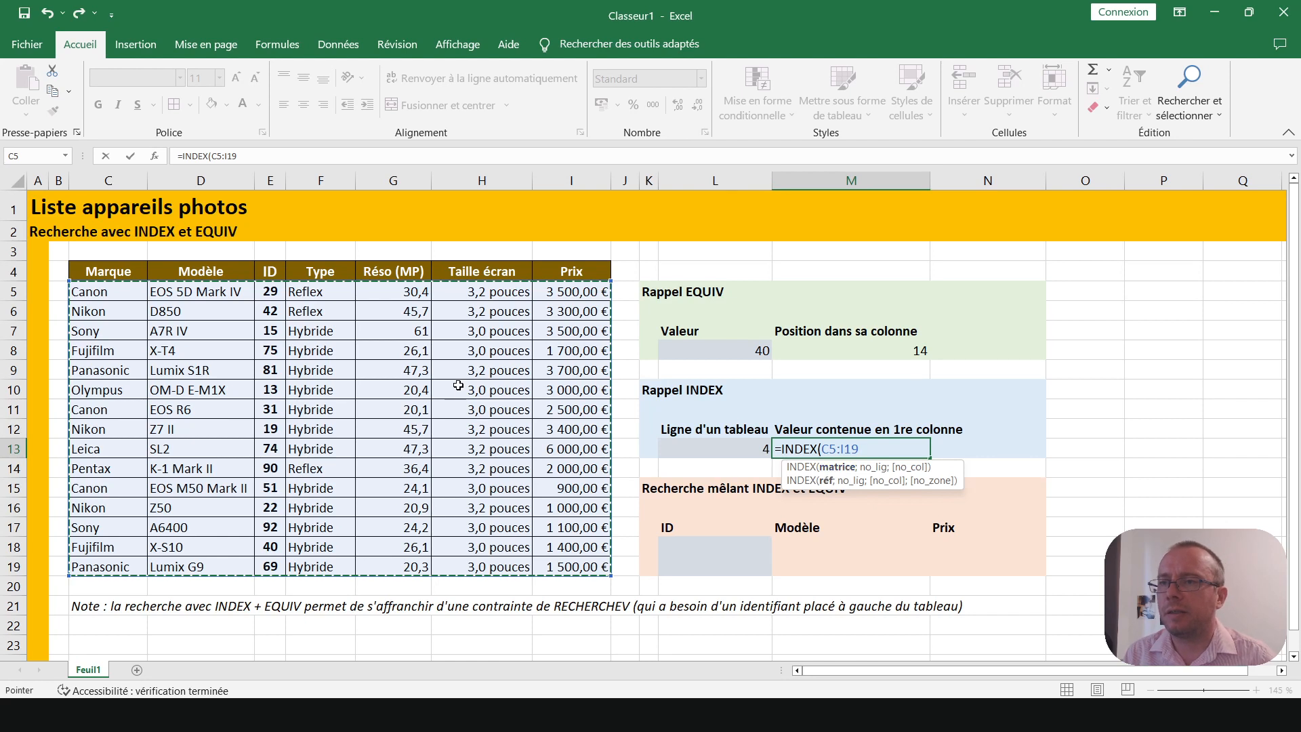
{"action": "type", "text": ";"}
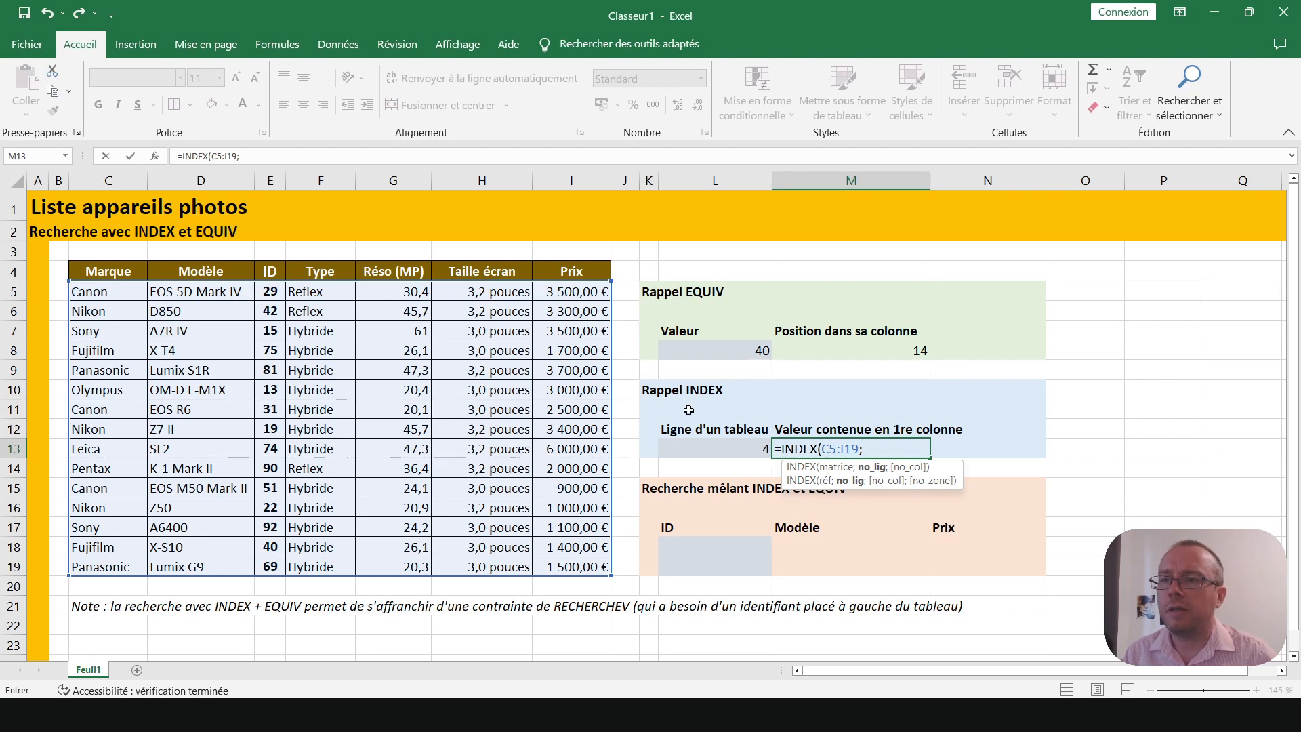
{"action": "left_click", "coordinate": [711, 442]}
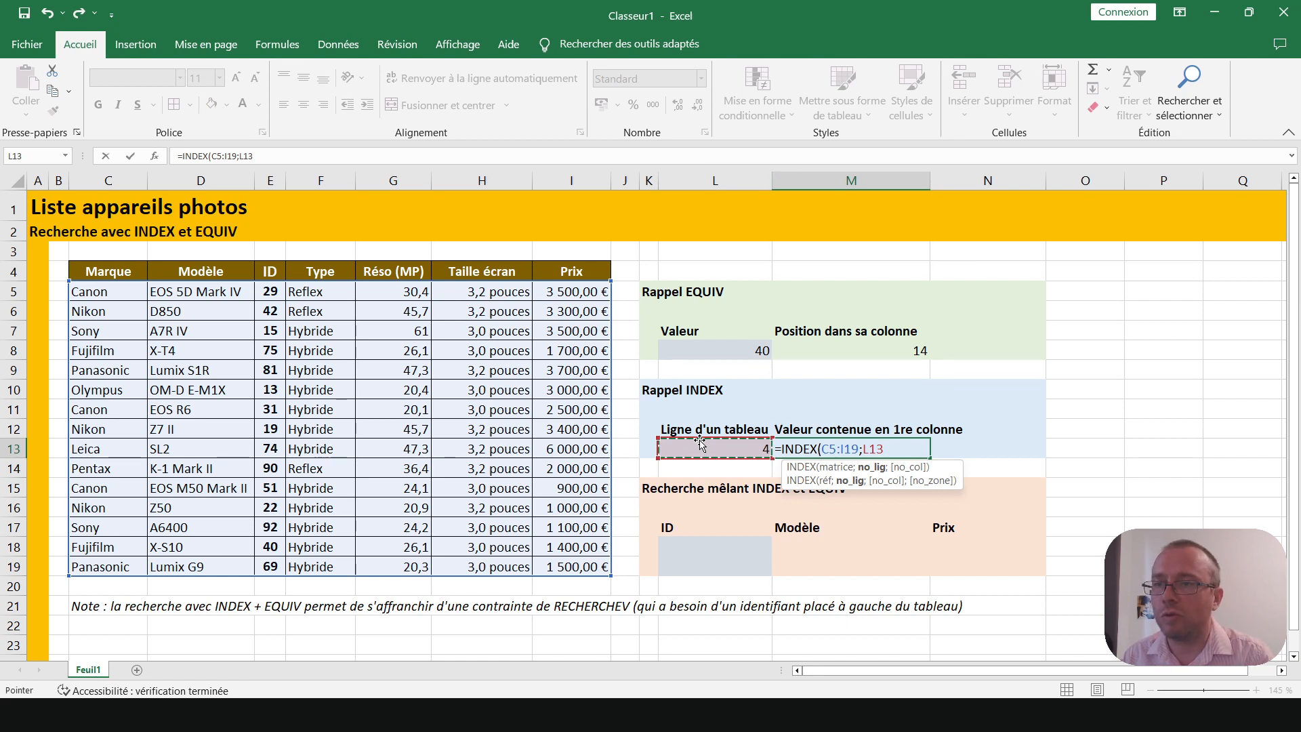
{"action": "type", "text": ";1"}
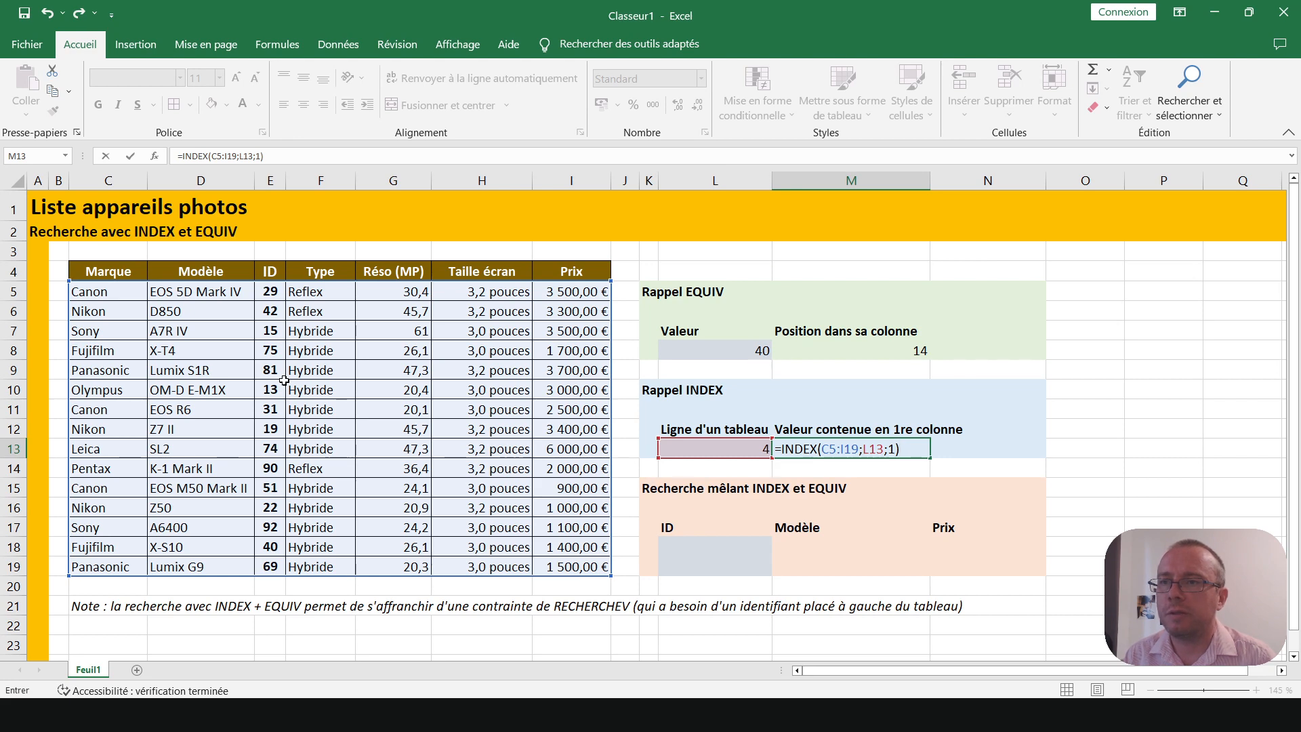
{"action": "key", "text": "Return"}
Step: Check the INDEX result against C8, and test the formula with row numbers 1, 2 and finally 3 in L13
{"action": "key", "text": "Up"}
{"action": "key", "text": "Left"}
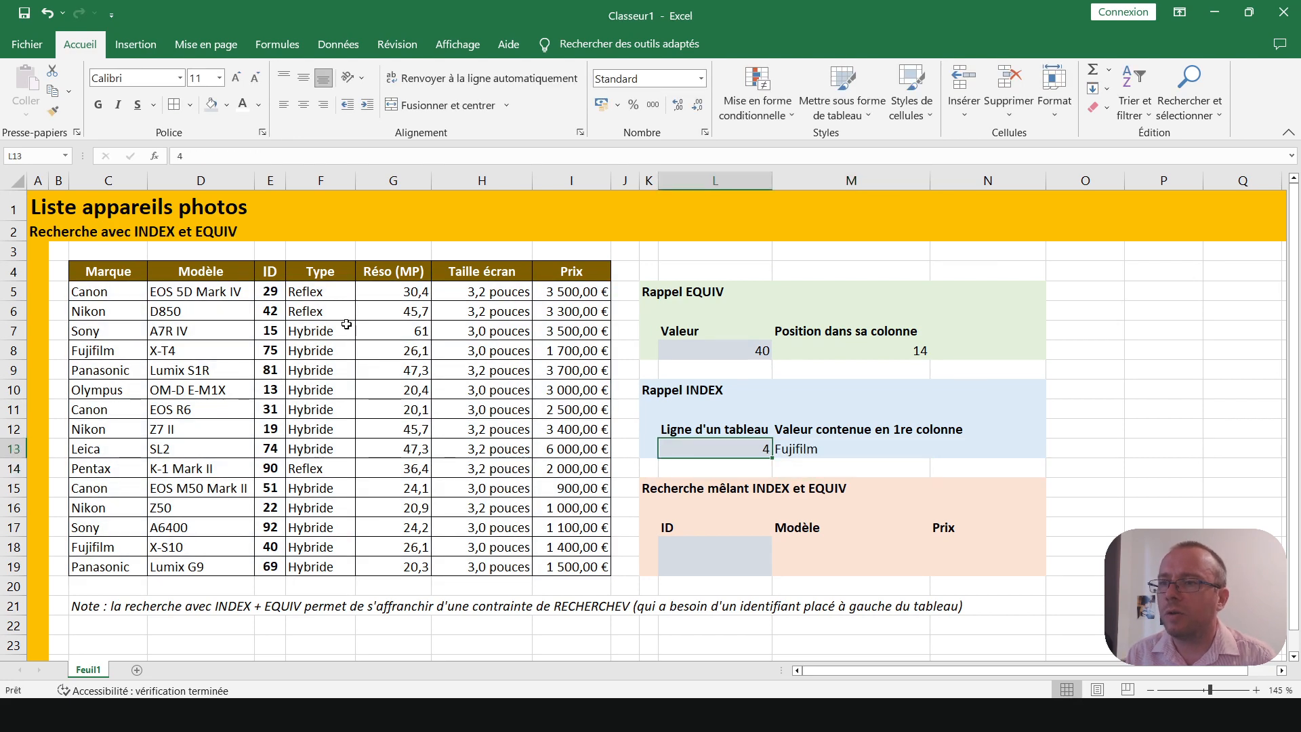
{"action": "left_click", "coordinate": [100, 348]}
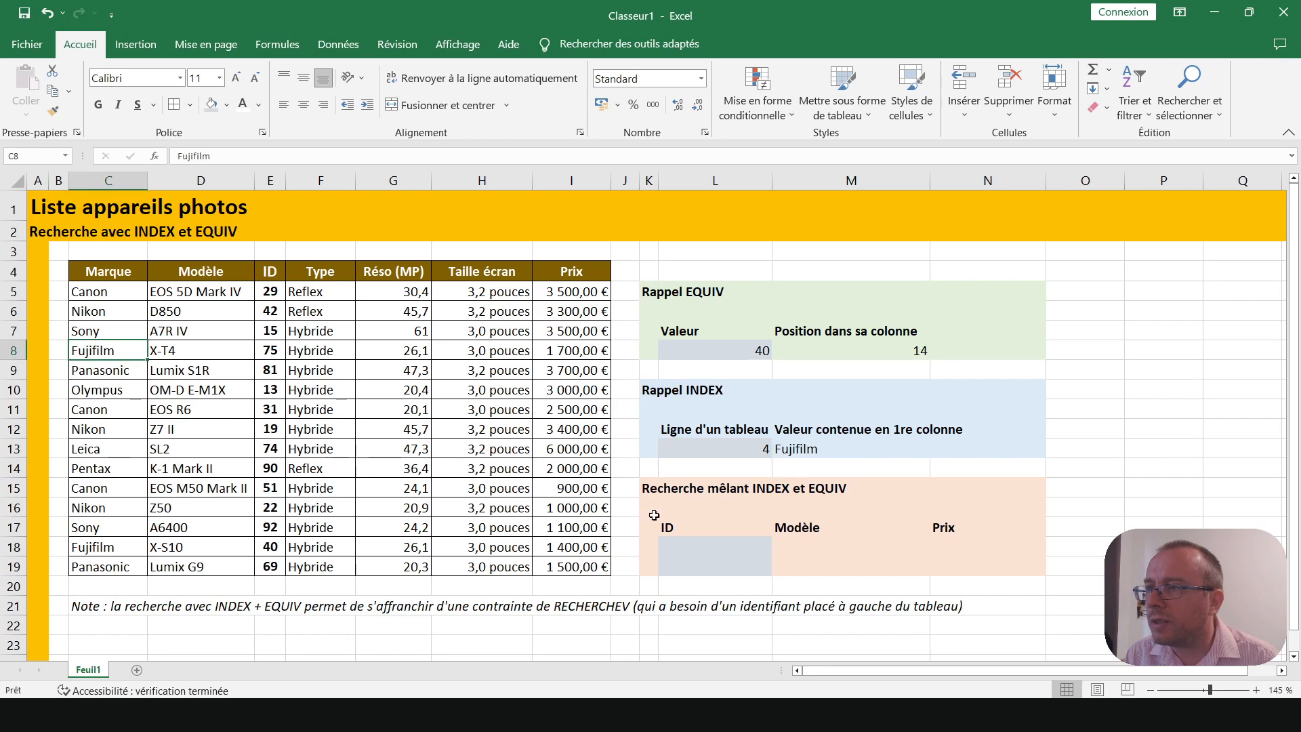
{"action": "left_click", "coordinate": [742, 447]}
{"action": "type", "text": "1"}
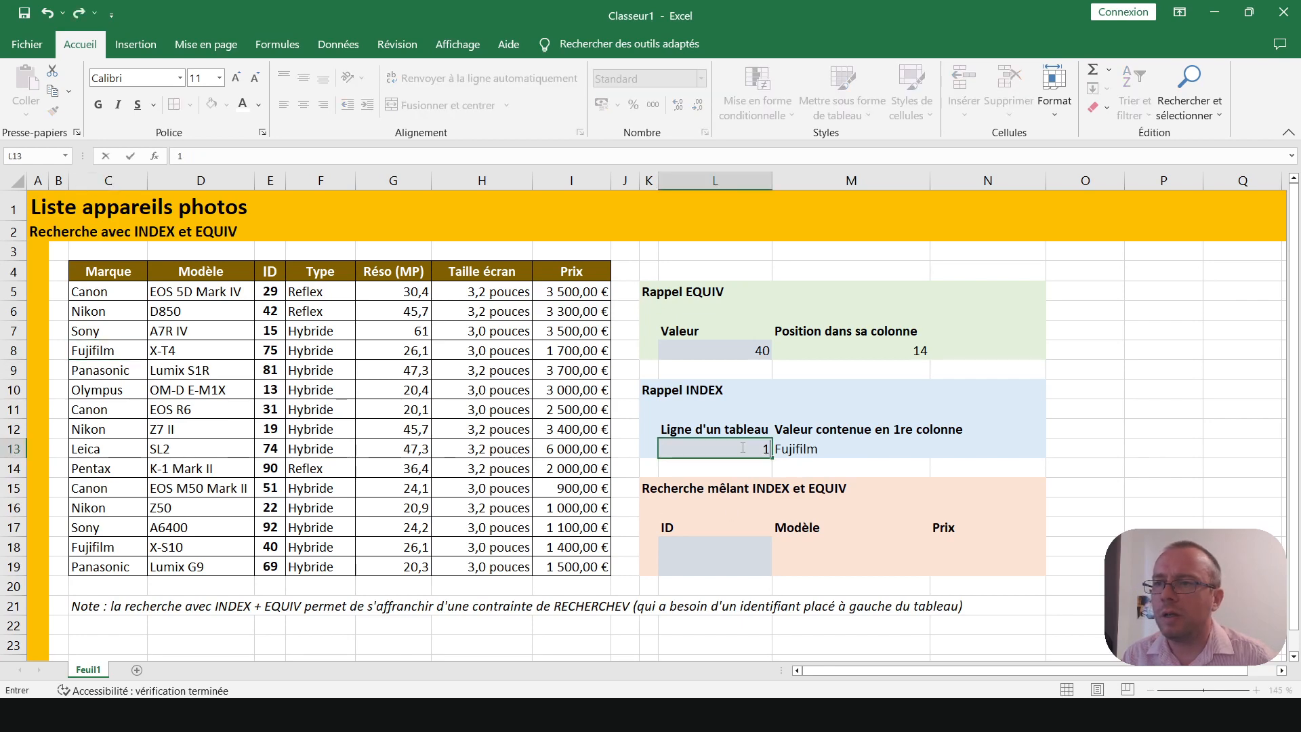
{"action": "key", "text": "Return"}
{"action": "left_click", "coordinate": [742, 448]}
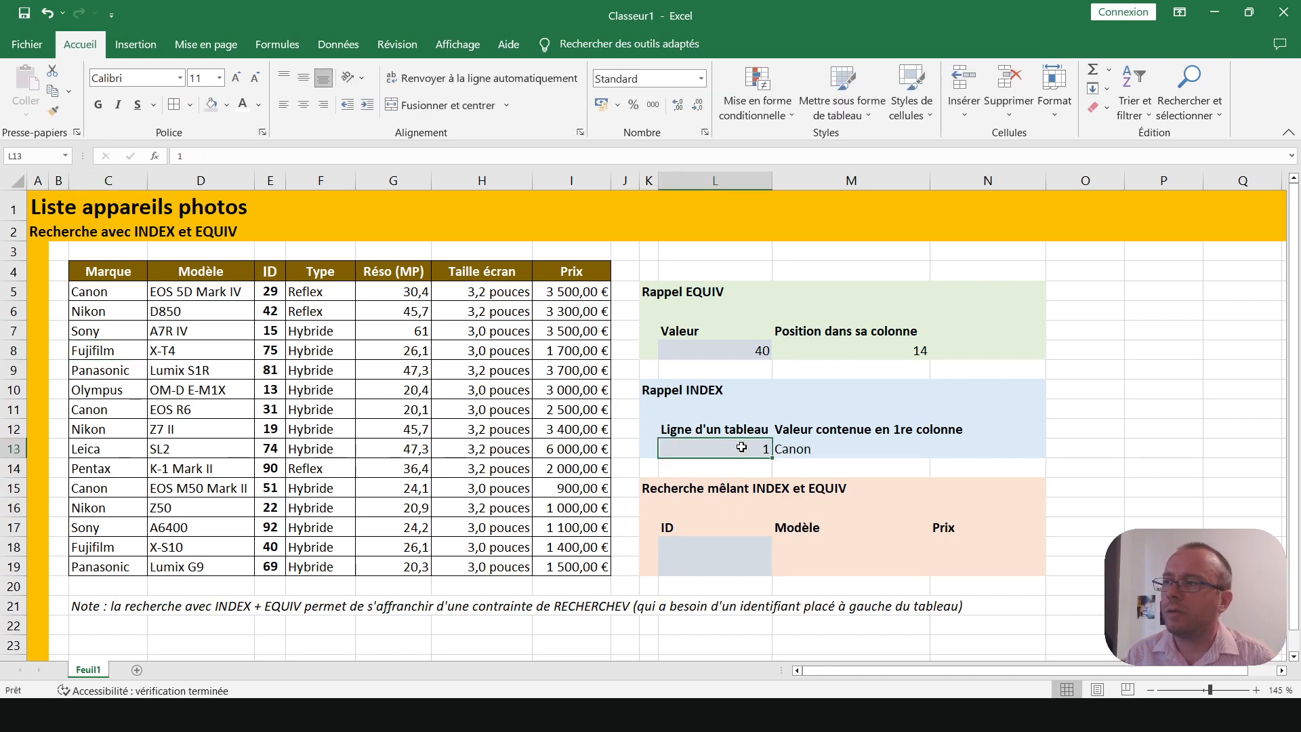
{"action": "type", "text": "2"}
{"action": "key", "text": "Return"}
{"action": "left_click", "coordinate": [742, 447]}
{"action": "type", "text": "3"}
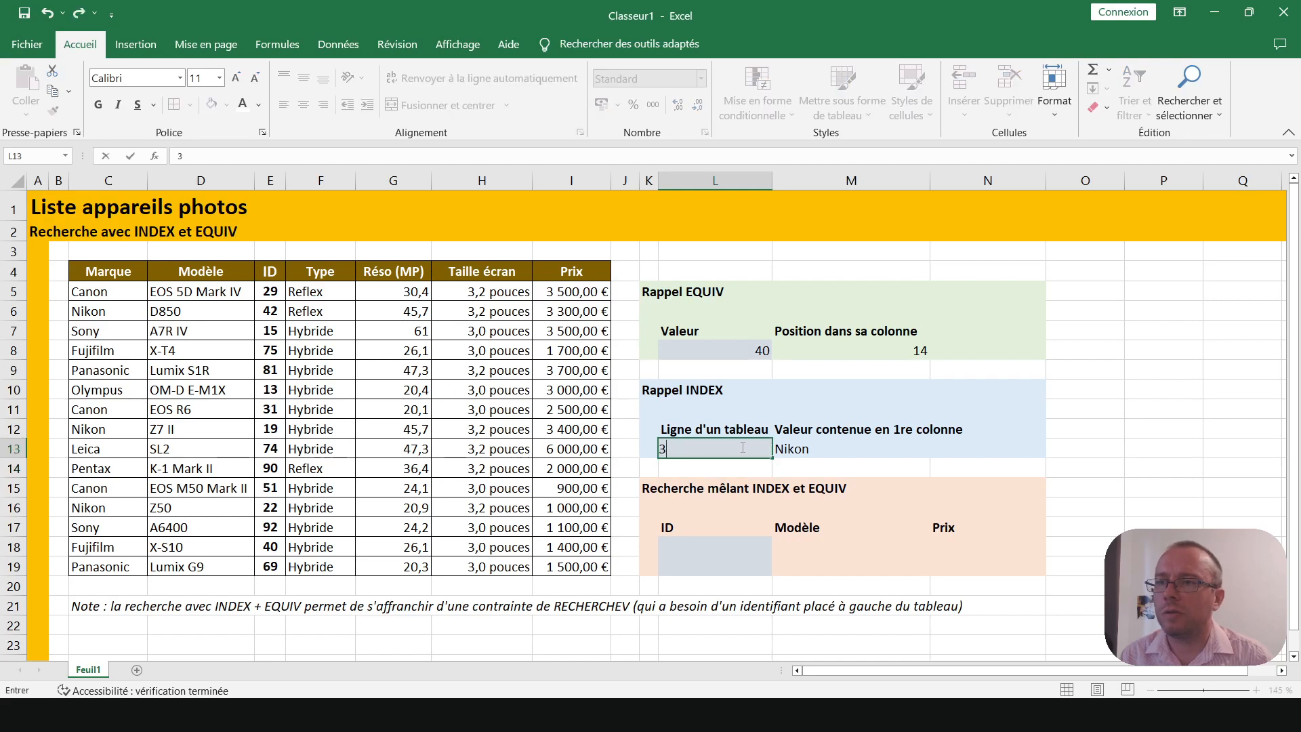
{"action": "key", "text": "Return"}
{"action": "left_click", "coordinate": [741, 447]}
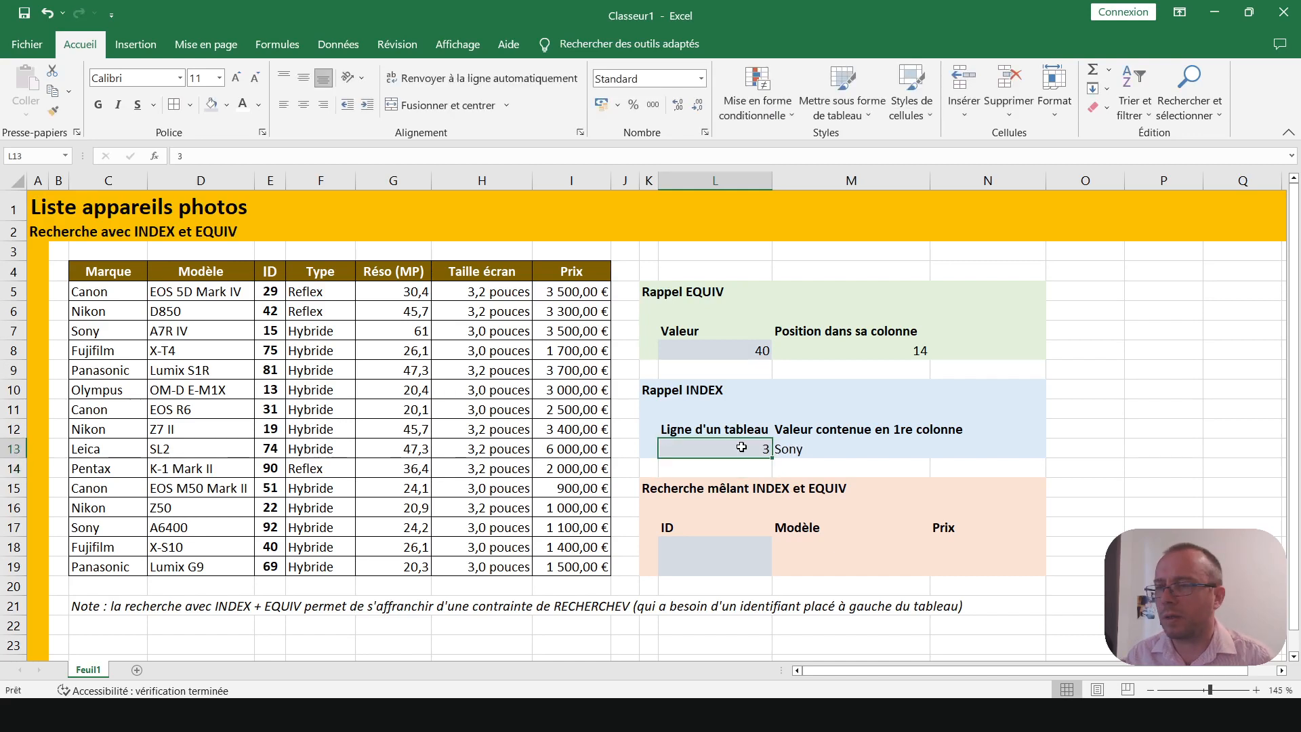
Step: Change the heading in M12 to "Valeur contenue en 5e colonne"
{"action": "key", "text": "Right"}
{"action": "key", "text": "Right"}
{"action": "key", "text": "Right"}
{"action": "key", "text": "Left"}
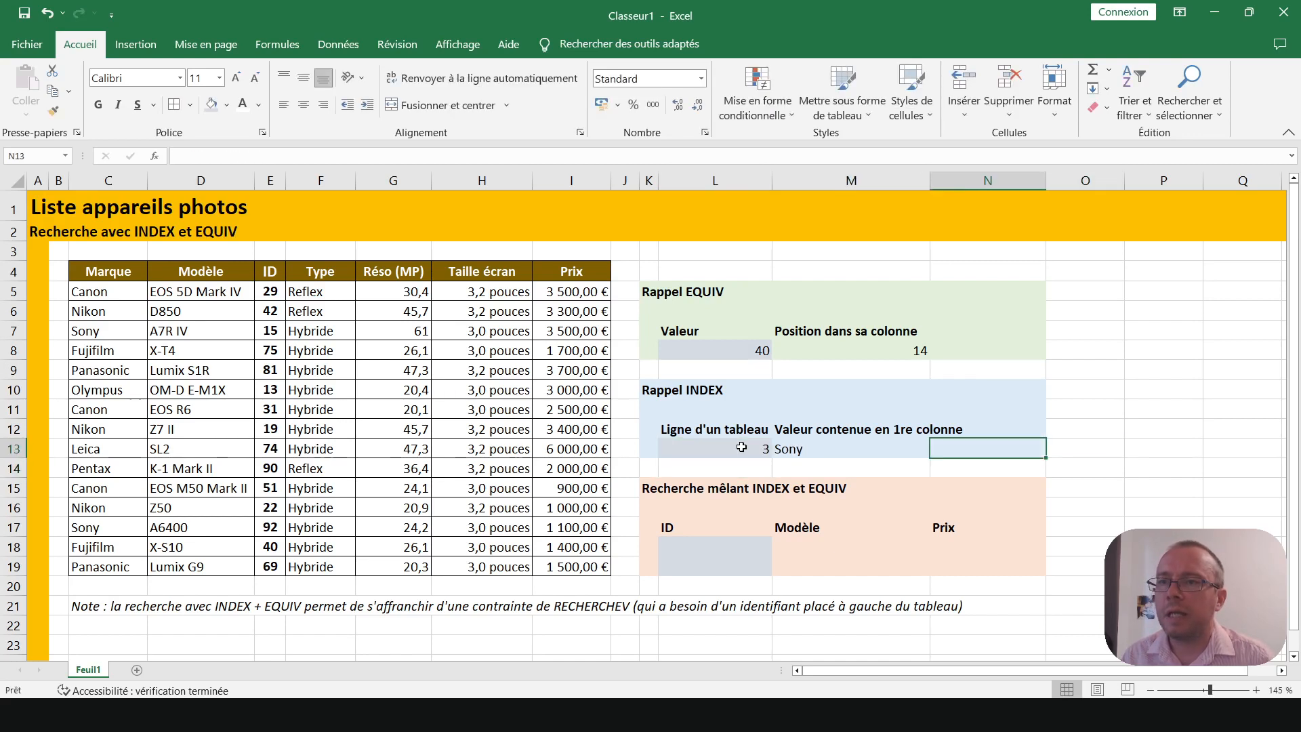
{"action": "key", "text": "Left"}
{"action": "key", "text": "Right"}
{"action": "key", "text": "Left"}
{"action": "key", "text": "Up"}
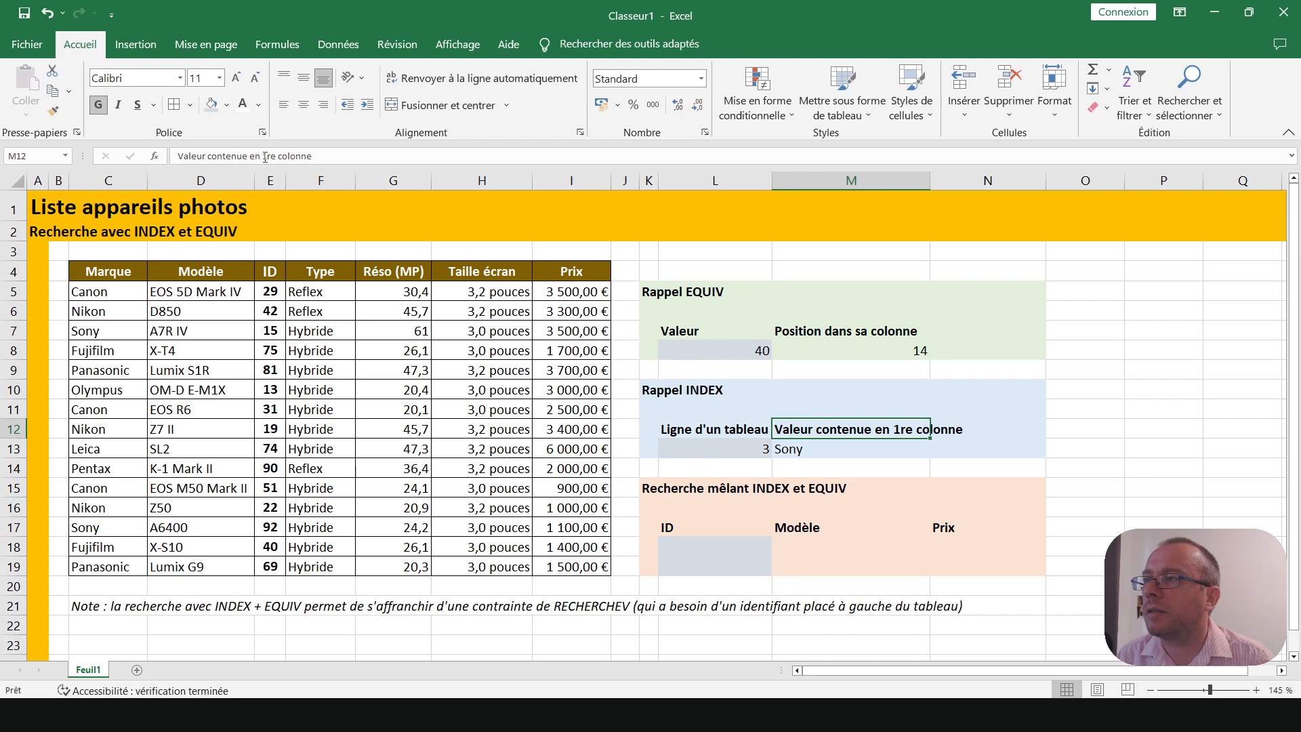
{"action": "left_click_drag", "start_coordinate": [263, 156], "coordinate": [276, 156]}
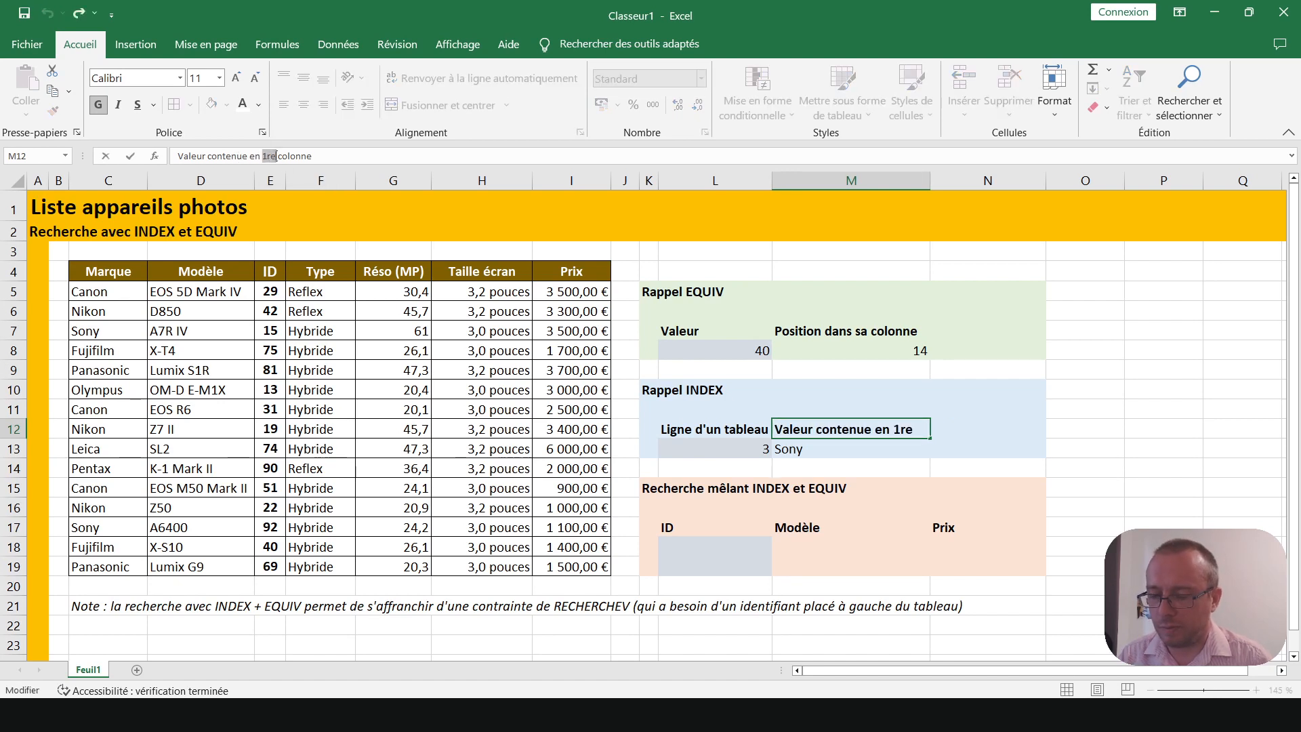
{"action": "type", "text": "5e"}
{"action": "key", "text": "Return"}
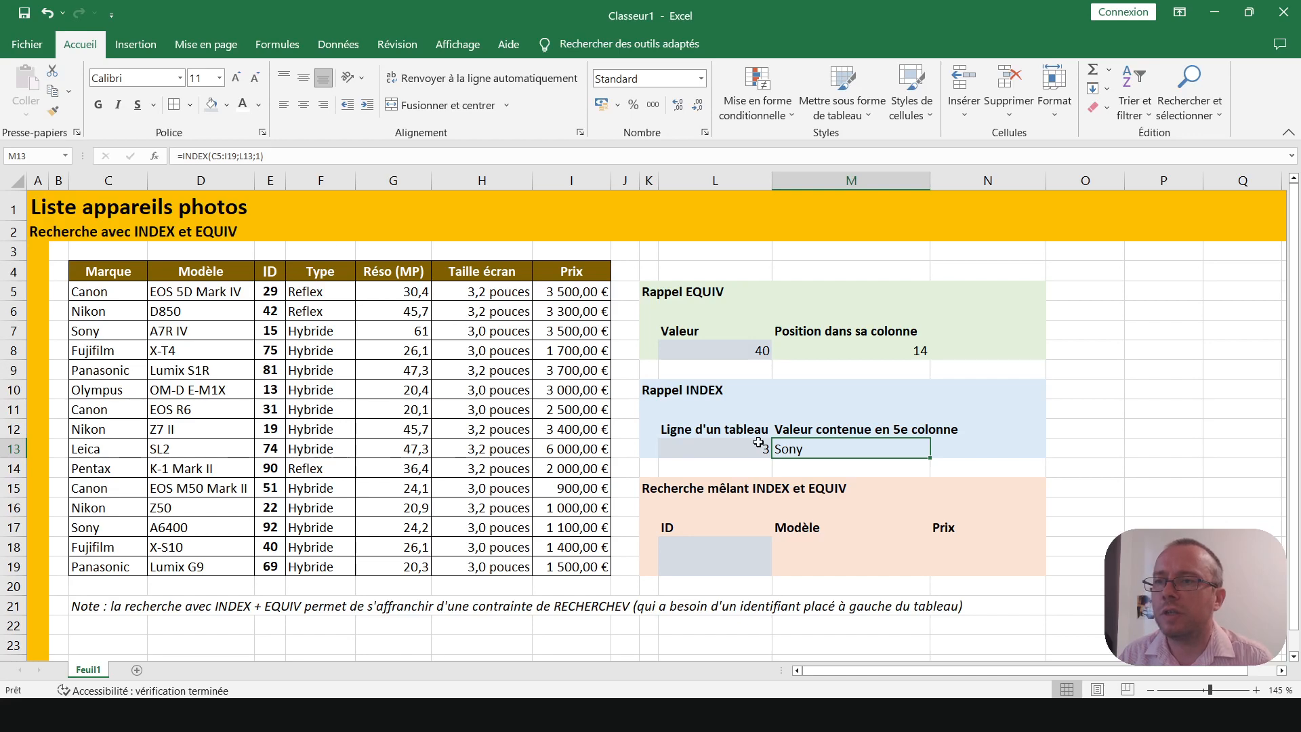
Step: Change the INDEX column number in M13 to 5, giving =INDEX(C5:I19;L13;5), and check the result against G7
{"action": "double_click", "coordinate": [802, 449]}
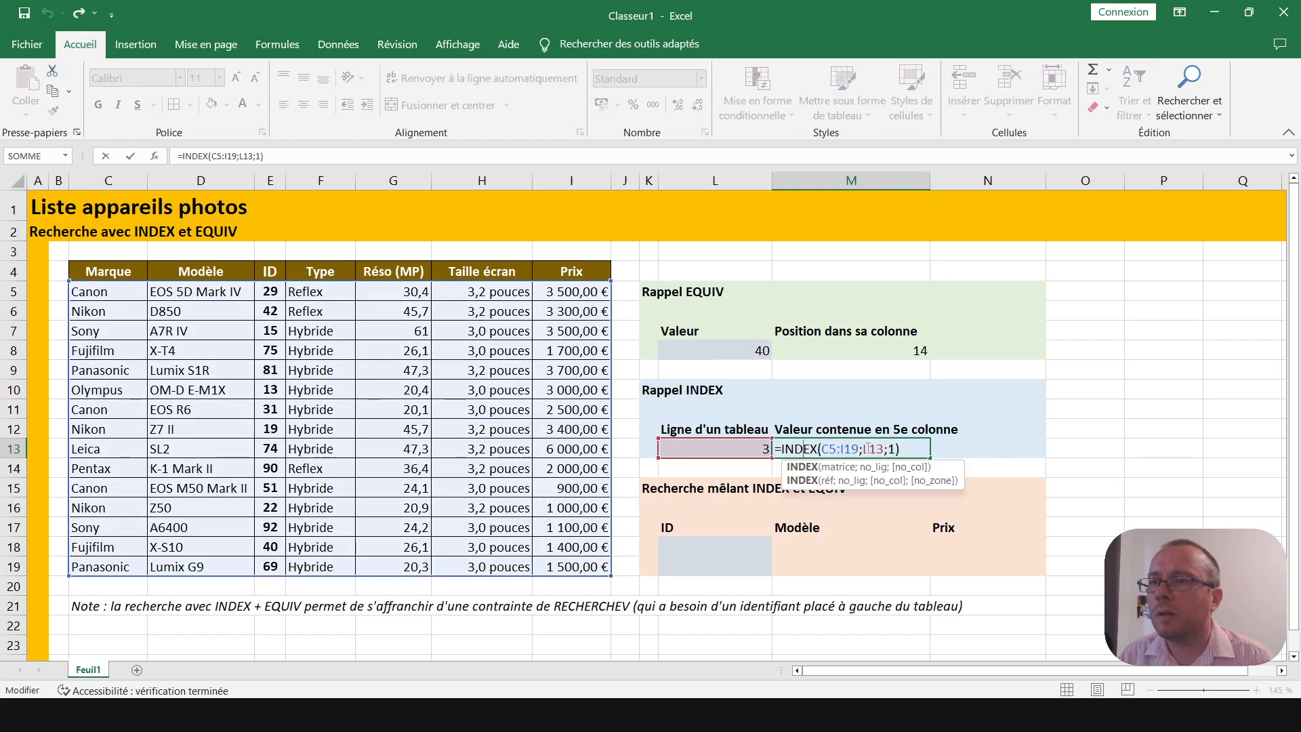
{"action": "double_click", "coordinate": [890, 448]}
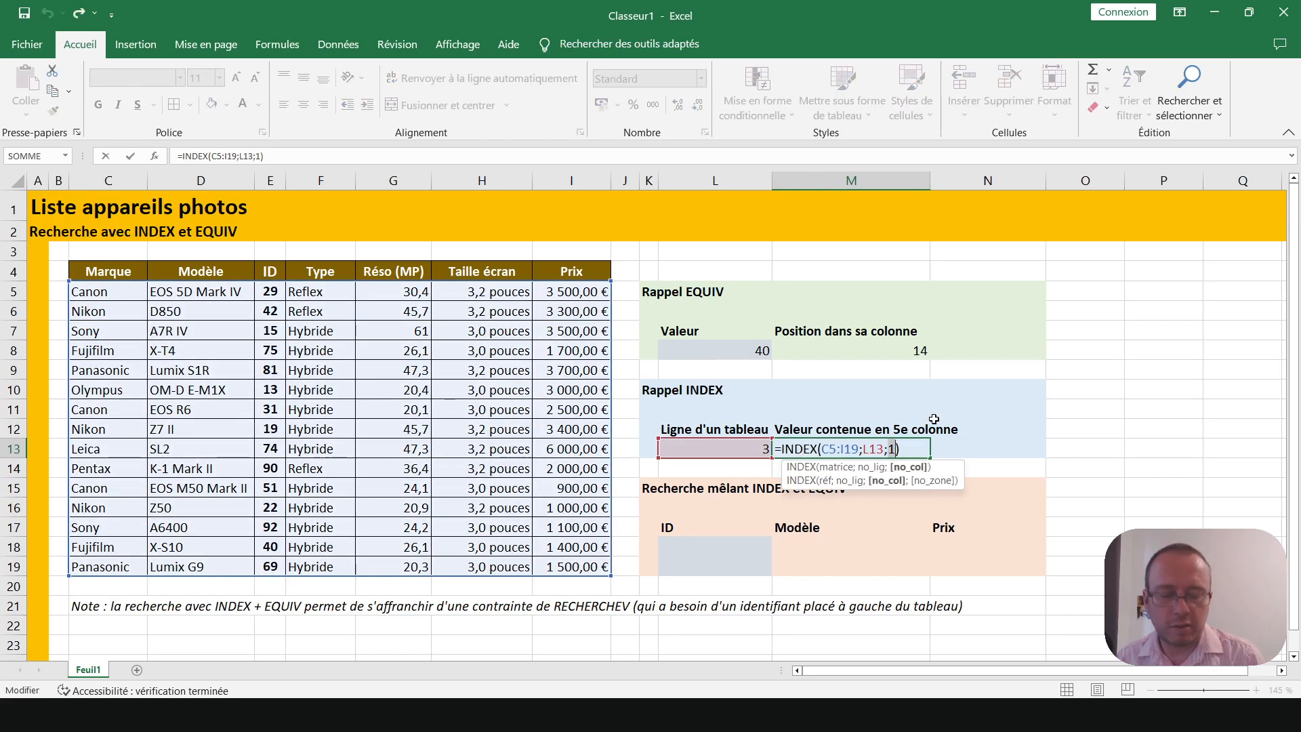
{"action": "type", "text": "5"}
{"action": "key", "text": "ctrl+Return"}
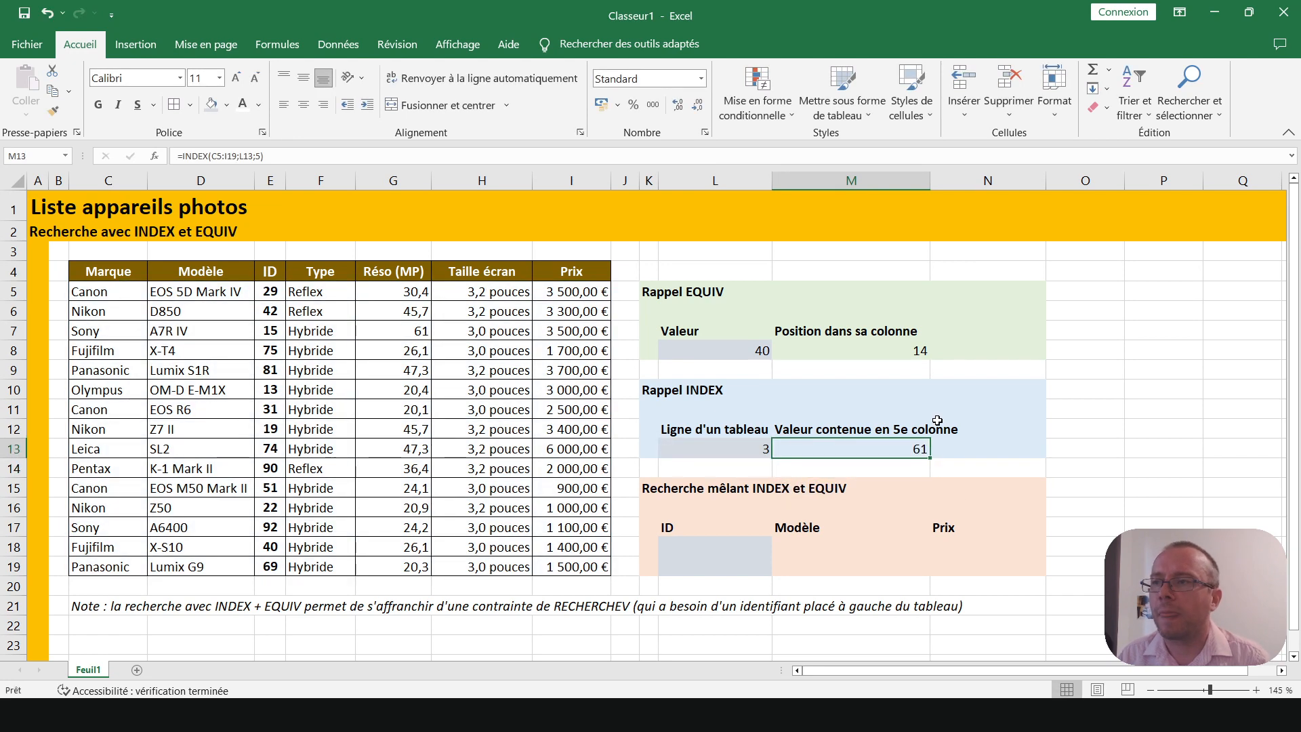
{"action": "left_click", "coordinate": [411, 332]}
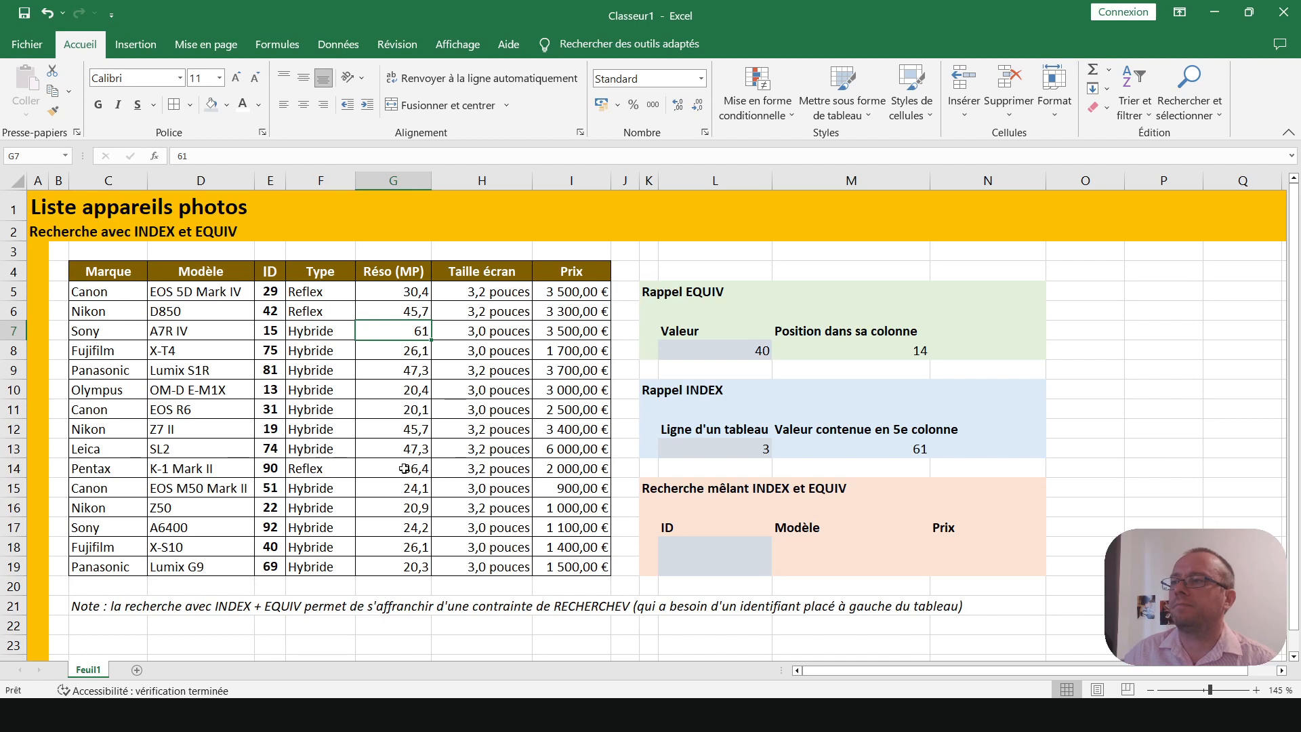
{"action": "left_click", "coordinate": [893, 449]}
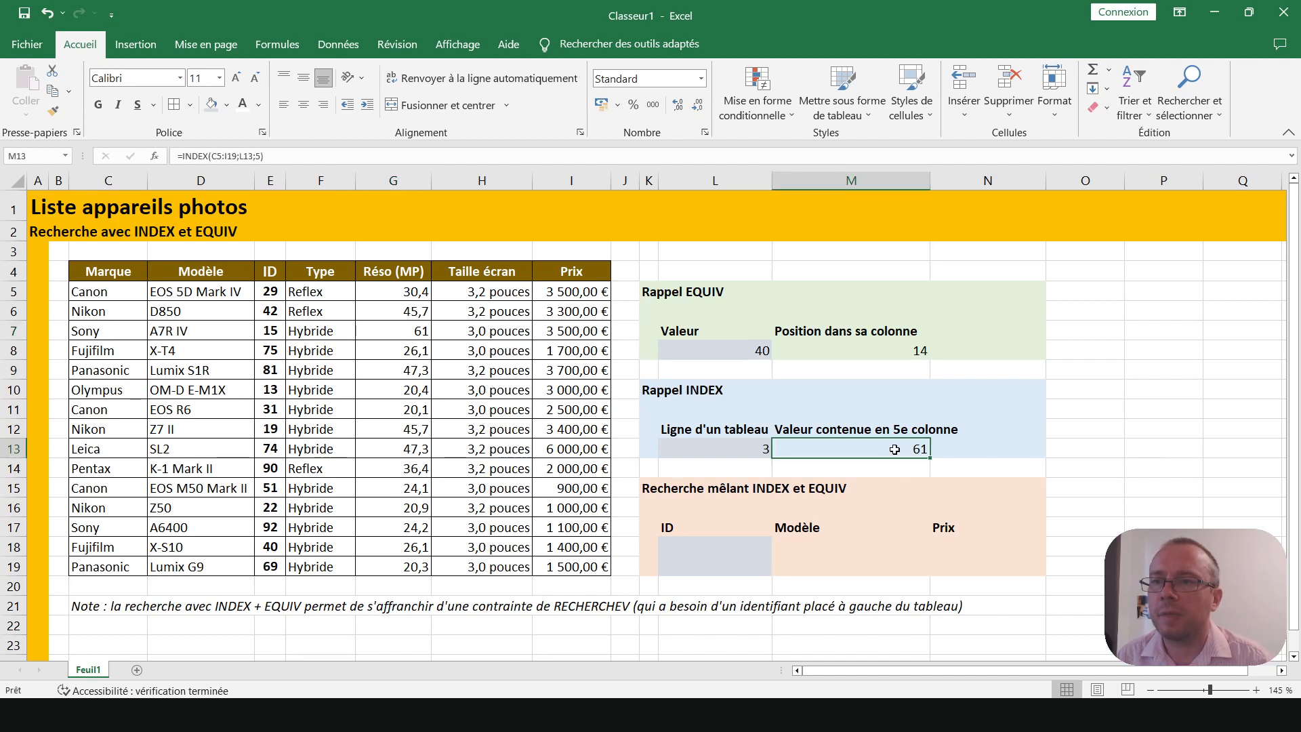
Step: Enter 42 as the ID to look up in L18, in the combined INDEX and EQUIV section
{"action": "left_click", "coordinate": [685, 550]}
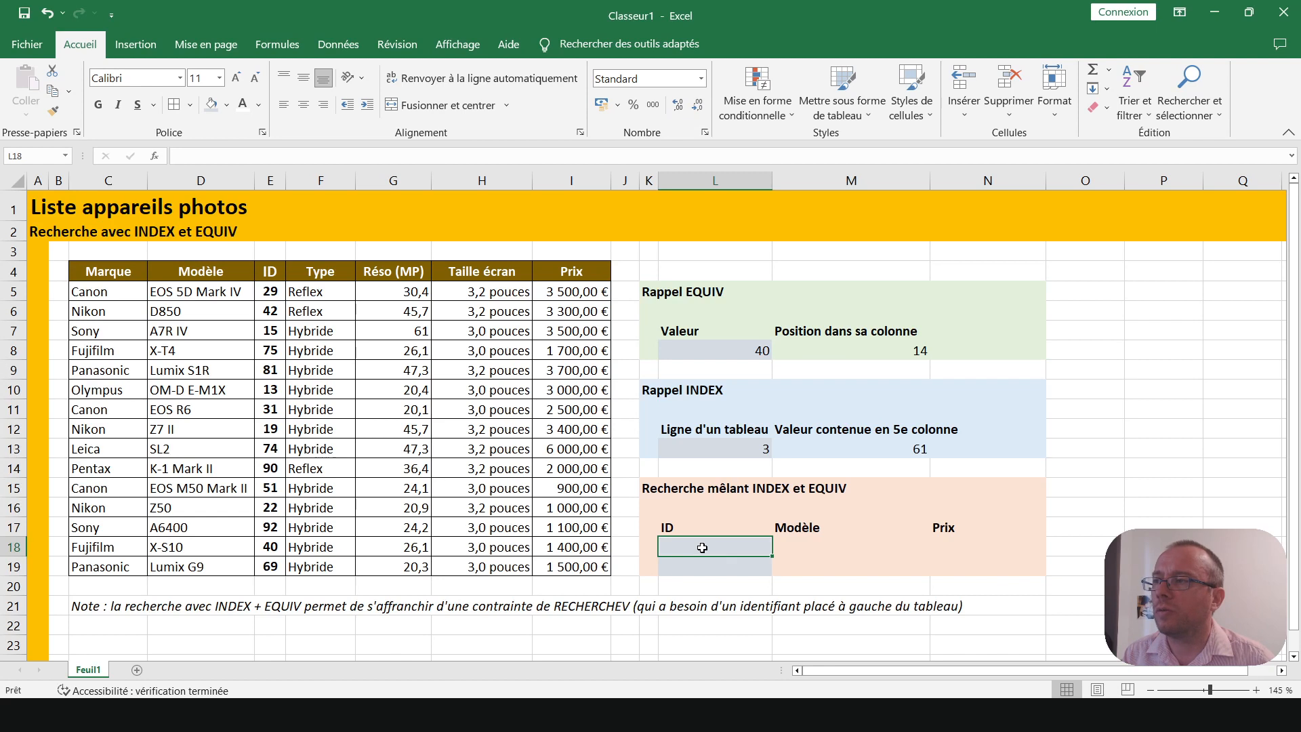
{"action": "type", "text": "42"}
{"action": "key", "text": "Return"}
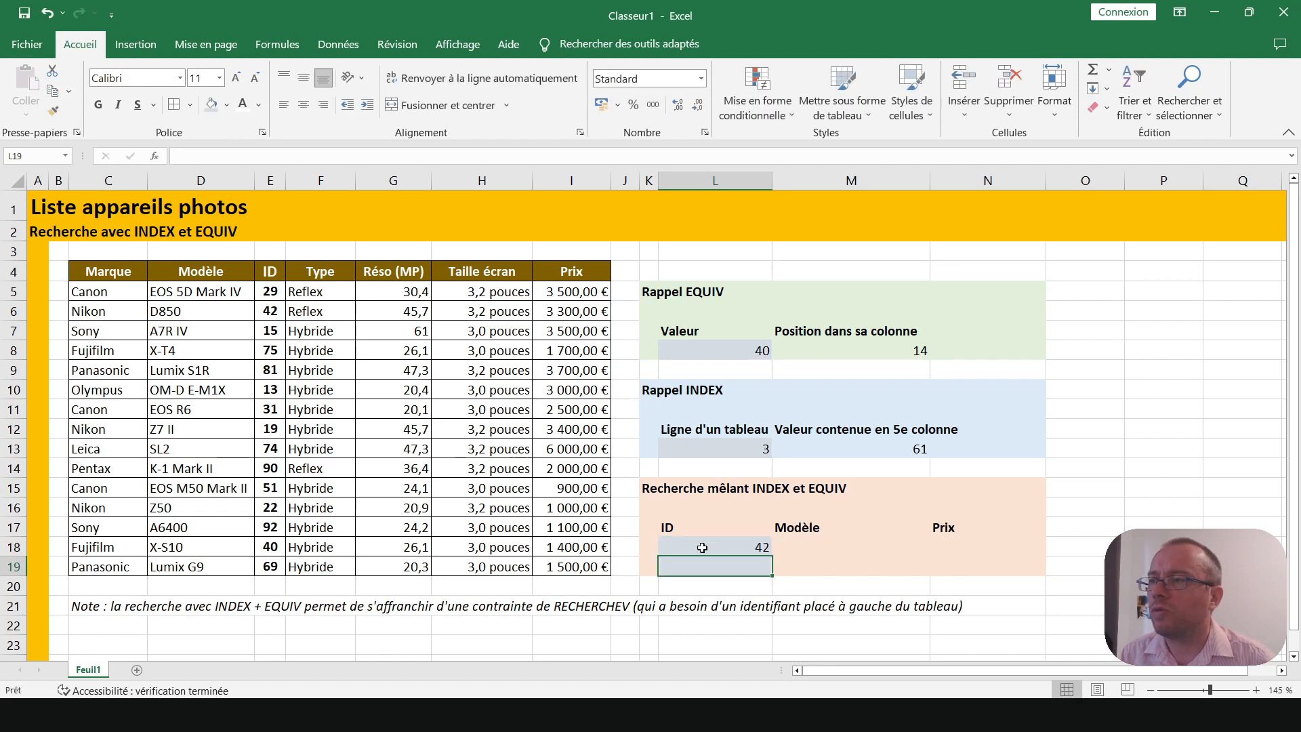
Step: Locate the row with ID 42 in the camera table and examine its Modèle cell D6 and Prix cell I6
{"action": "key", "text": "Up"}
{"action": "key", "text": "Right"}
{"action": "key", "text": "Left"}
{"action": "key", "text": "Left"}
{"action": "key", "text": "Up"}
{"action": "key", "text": "Left"}
{"action": "key", "text": "Up"}
{"action": "key", "text": "Left"}
{"action": "key", "text": "Up"}
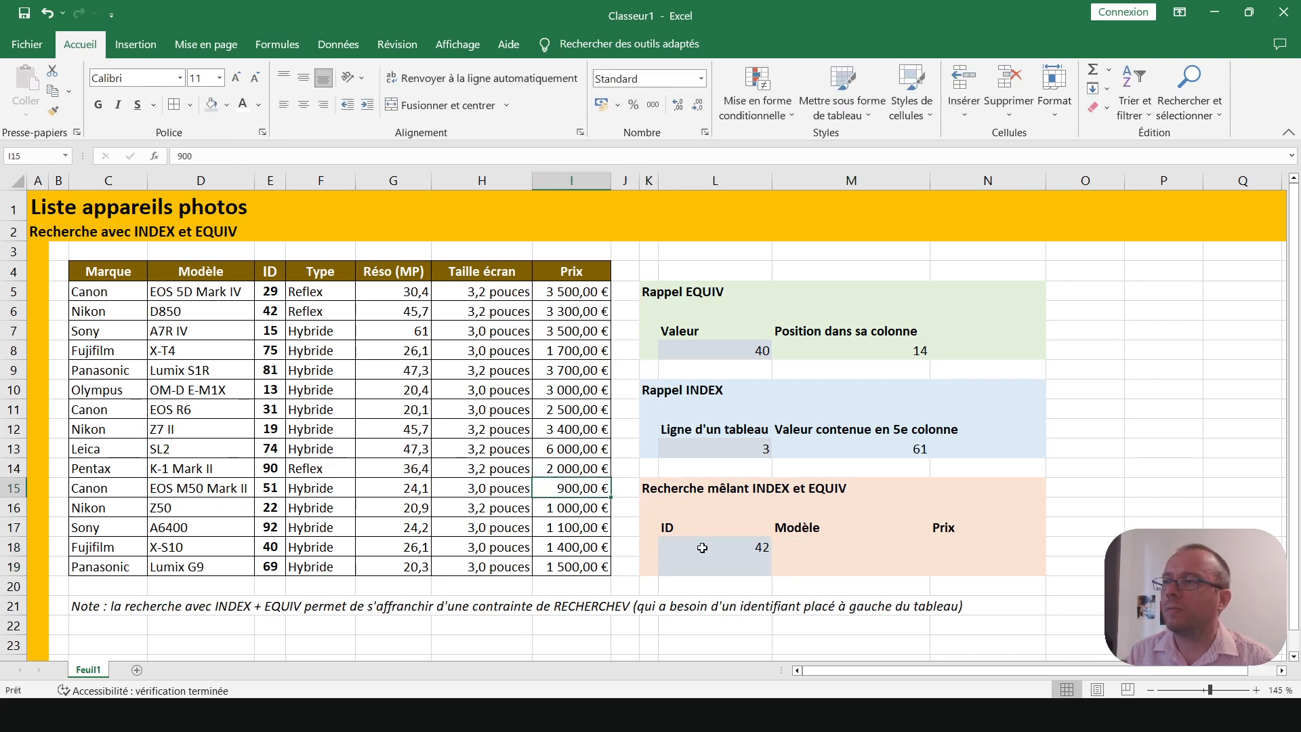
{"action": "key", "text": "Left"}
{"action": "key", "text": "Up"}
{"action": "key", "text": "Left"}
{"action": "key", "text": "Left"}
{"action": "key", "text": "Up"}
{"action": "key", "text": "Up"}
{"action": "key", "text": "Up"}
{"action": "key", "text": "Up"}
{"action": "key", "text": "Up"}
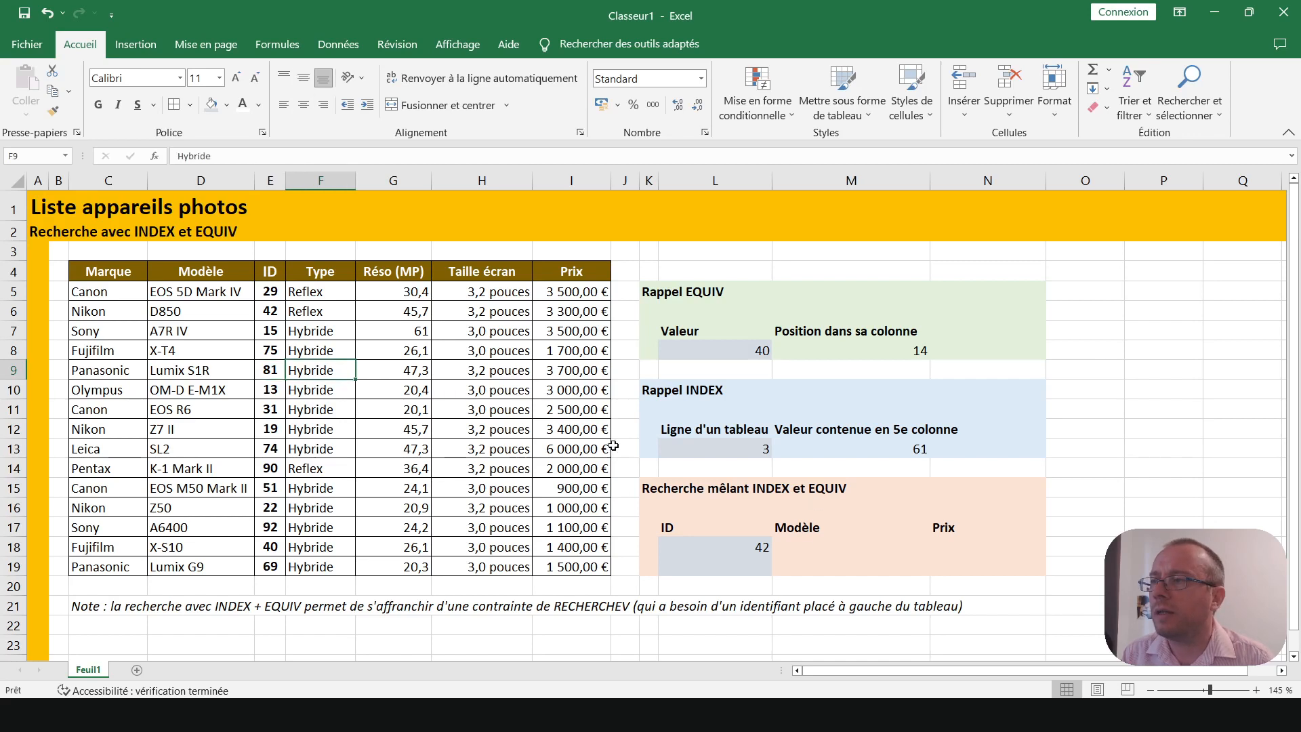
{"action": "left_click", "coordinate": [201, 313]}
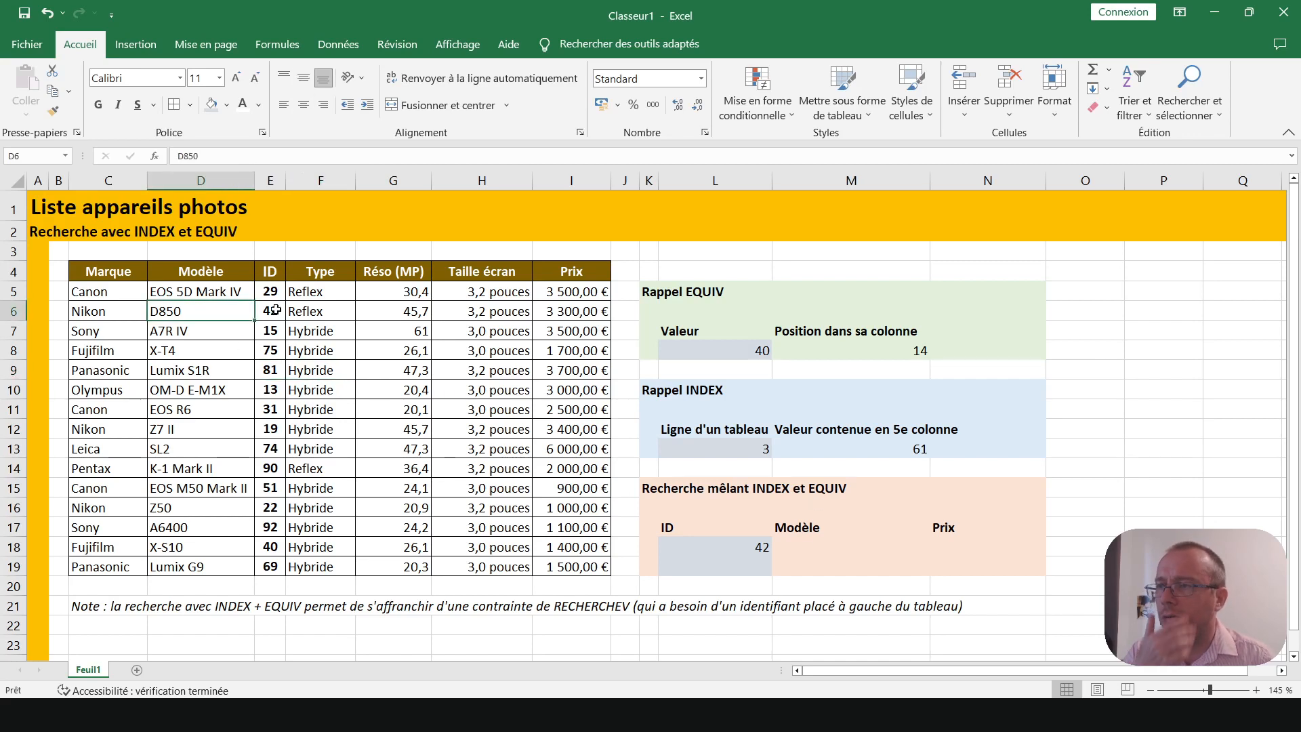
{"action": "left_click", "coordinate": [557, 307]}
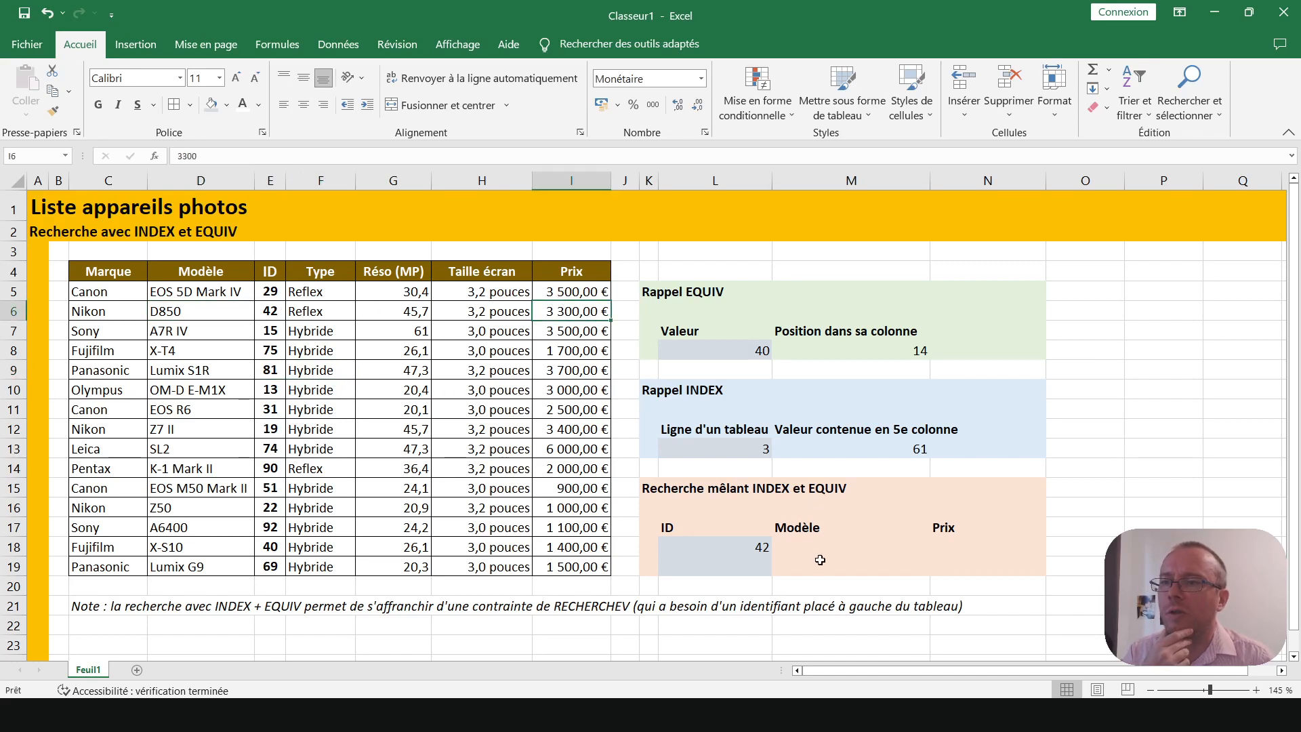
Step: Begin the Modèle lookup formula in M18 with INDEX, using the whole table C5:I19 as its matrix
{"action": "left_click", "coordinate": [814, 547]}
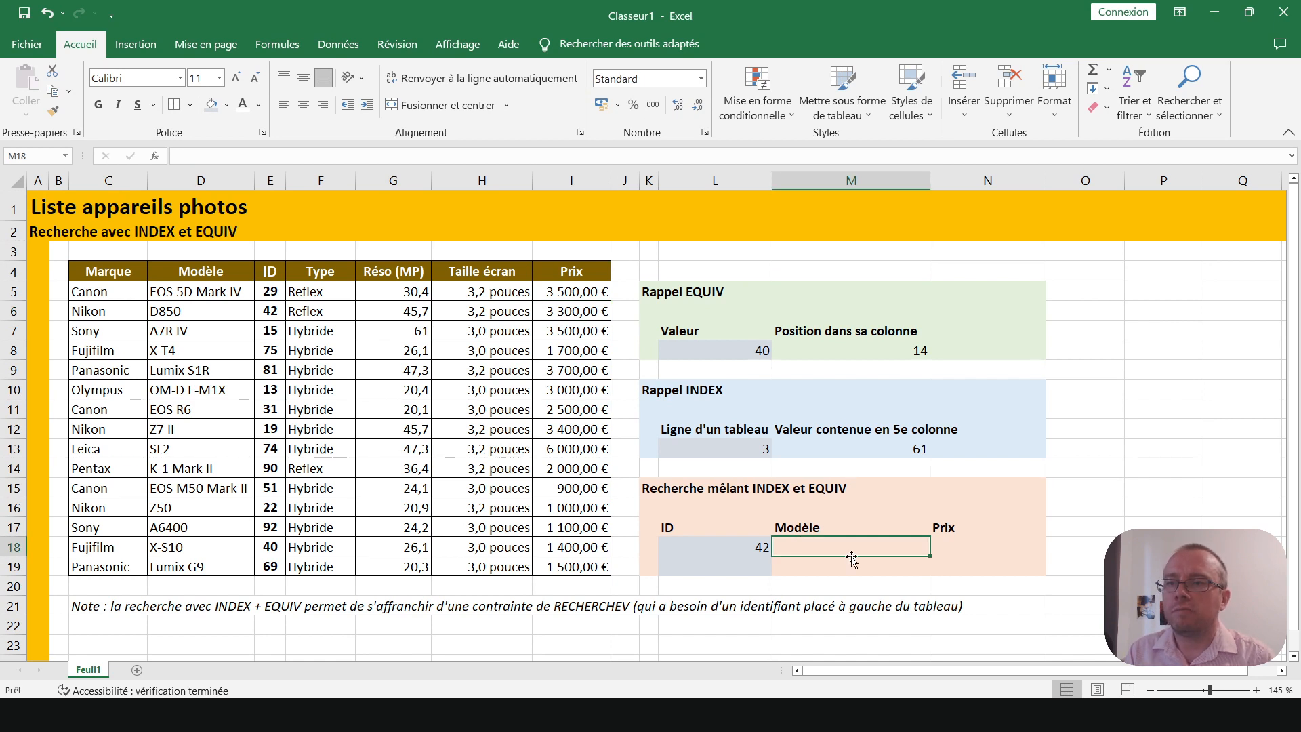
{"action": "type", "text": "="}
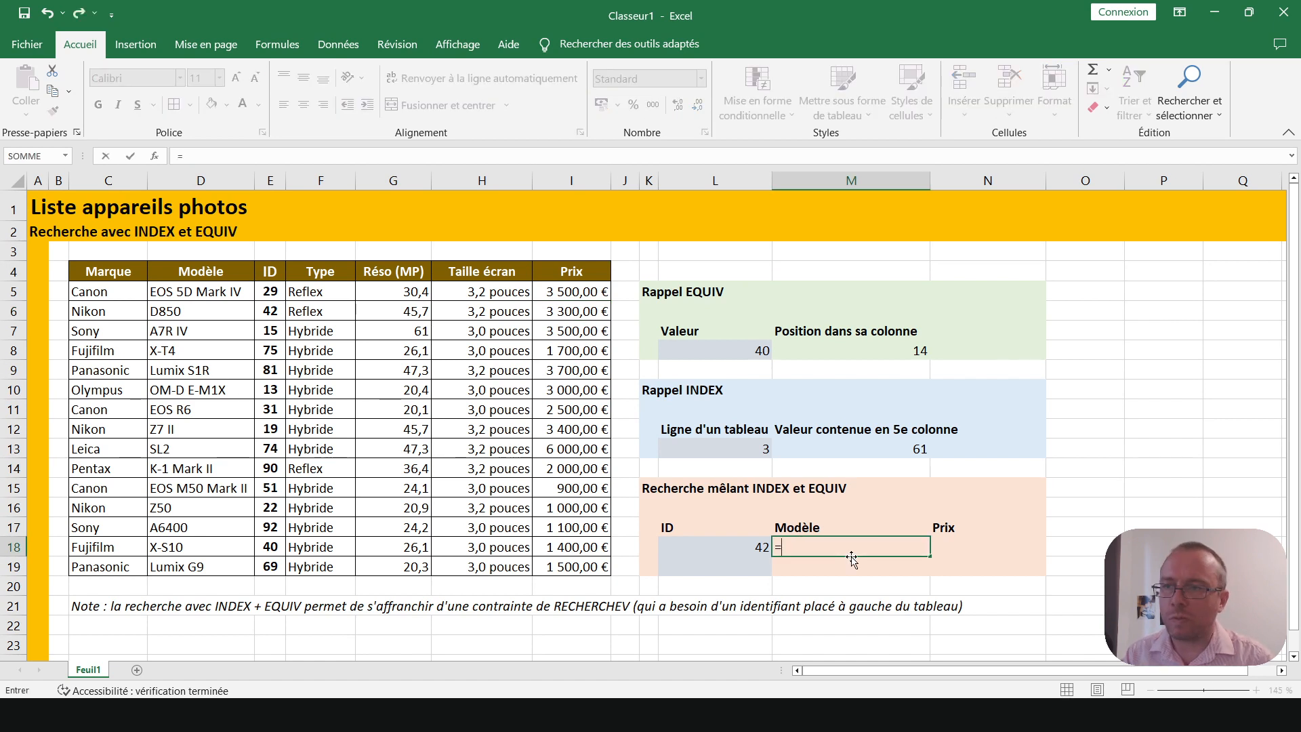
{"action": "type", "text": "IN"}
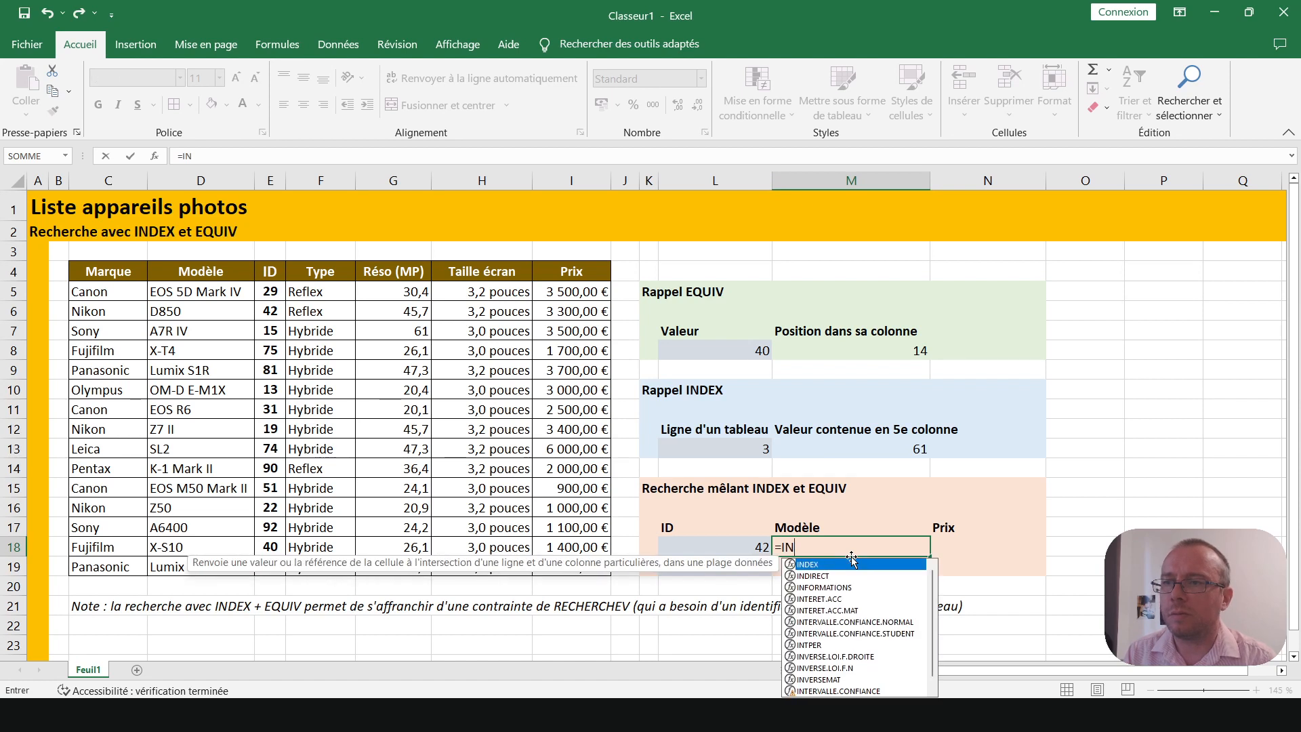
{"action": "key", "text": "BackSpace"}
{"action": "key", "text": "BackSpace"}
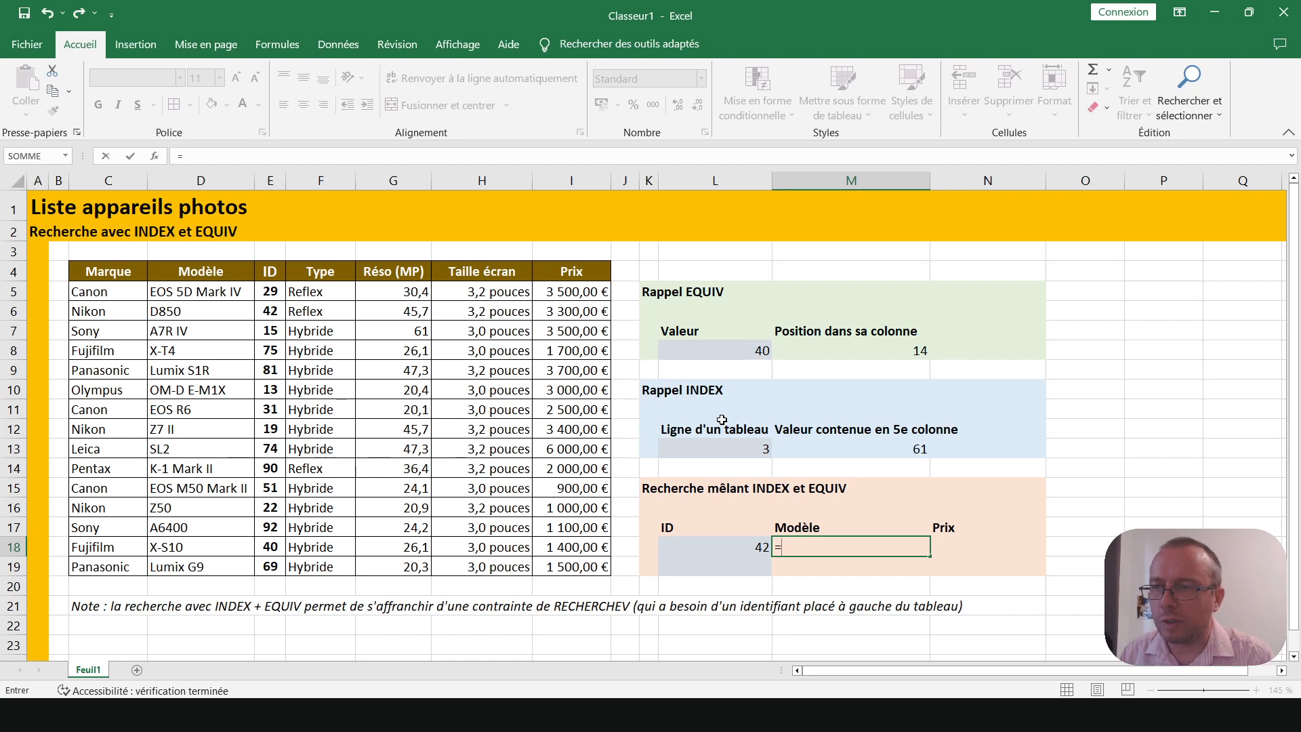
{"action": "type", "text": "INDEX"}
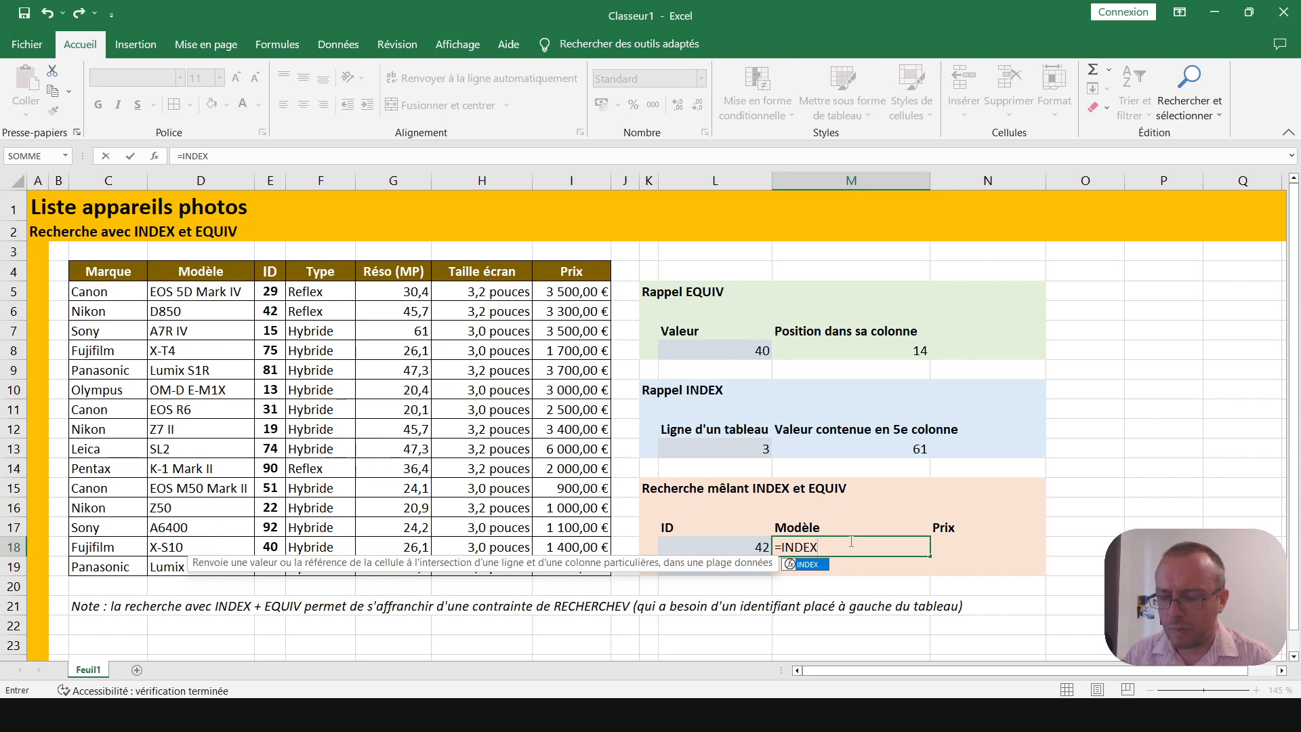
{"action": "type", "text": "("}
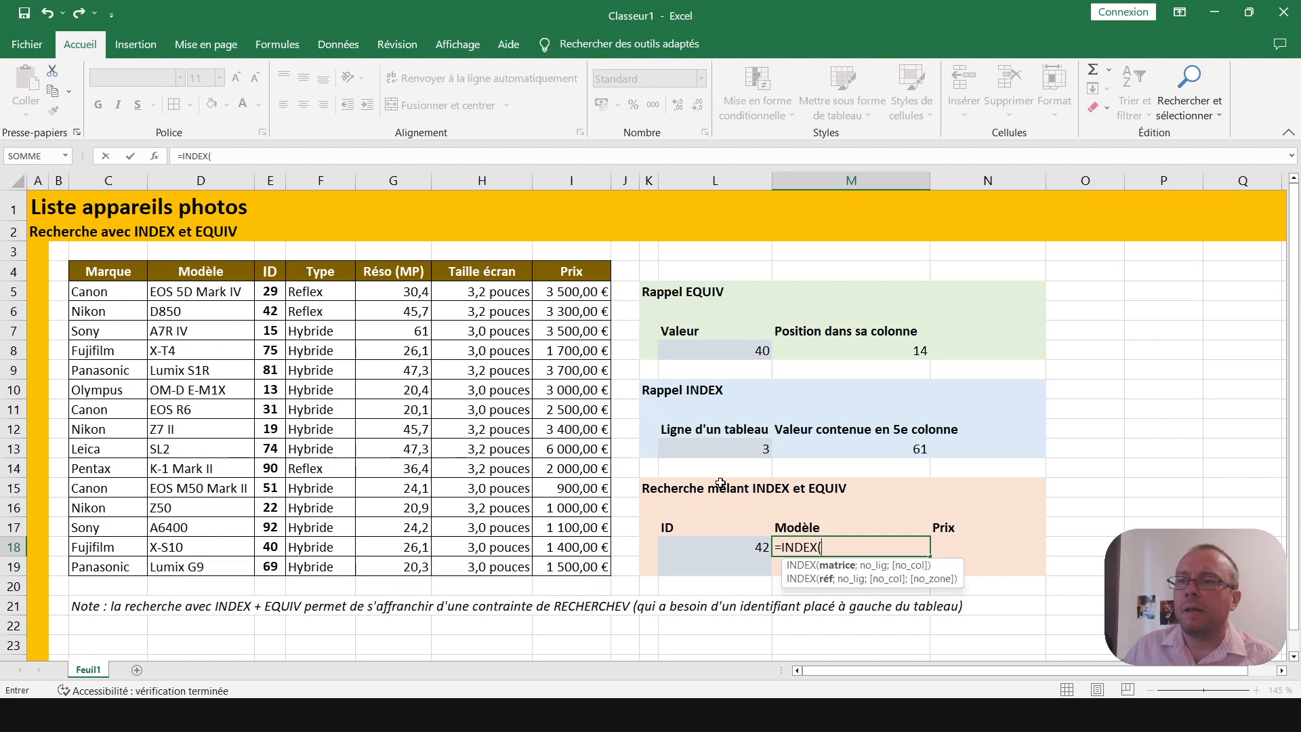
{"action": "left_click_drag", "start_coordinate": [100, 292], "coordinate": [592, 578]}
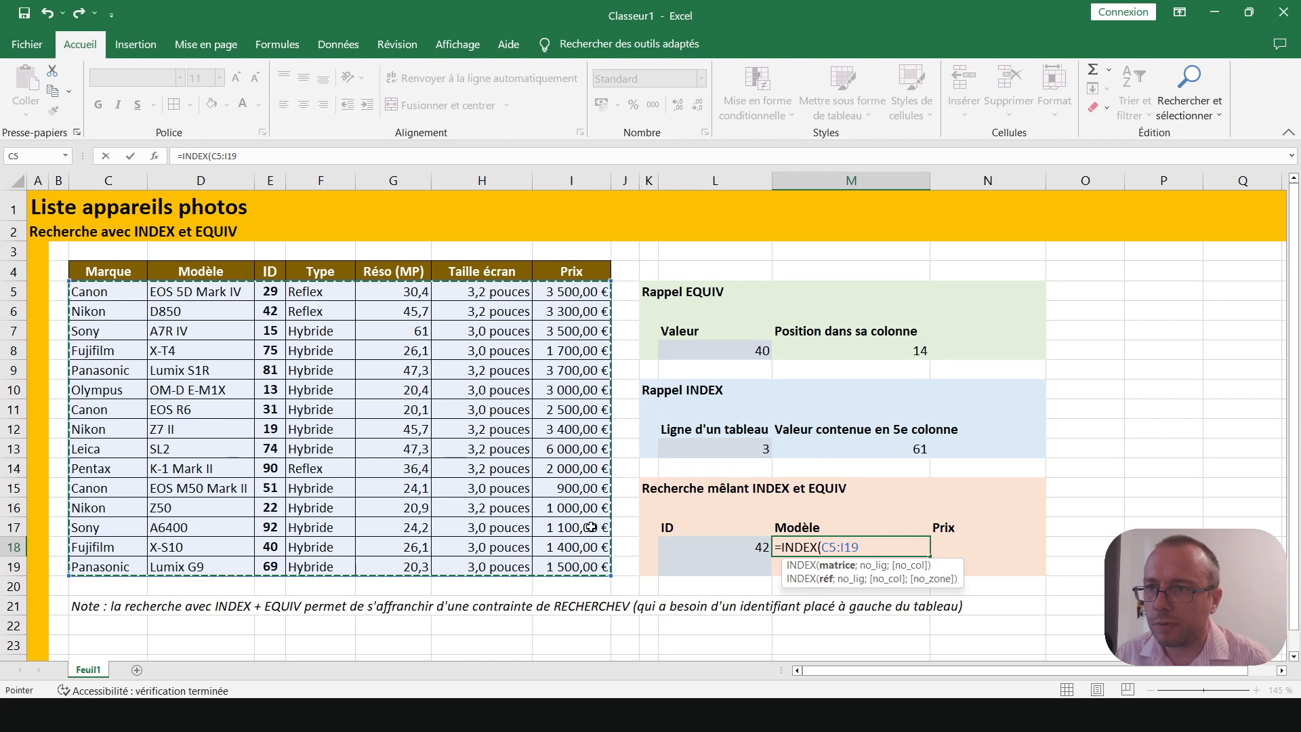
{"action": "type", "text": ";"}
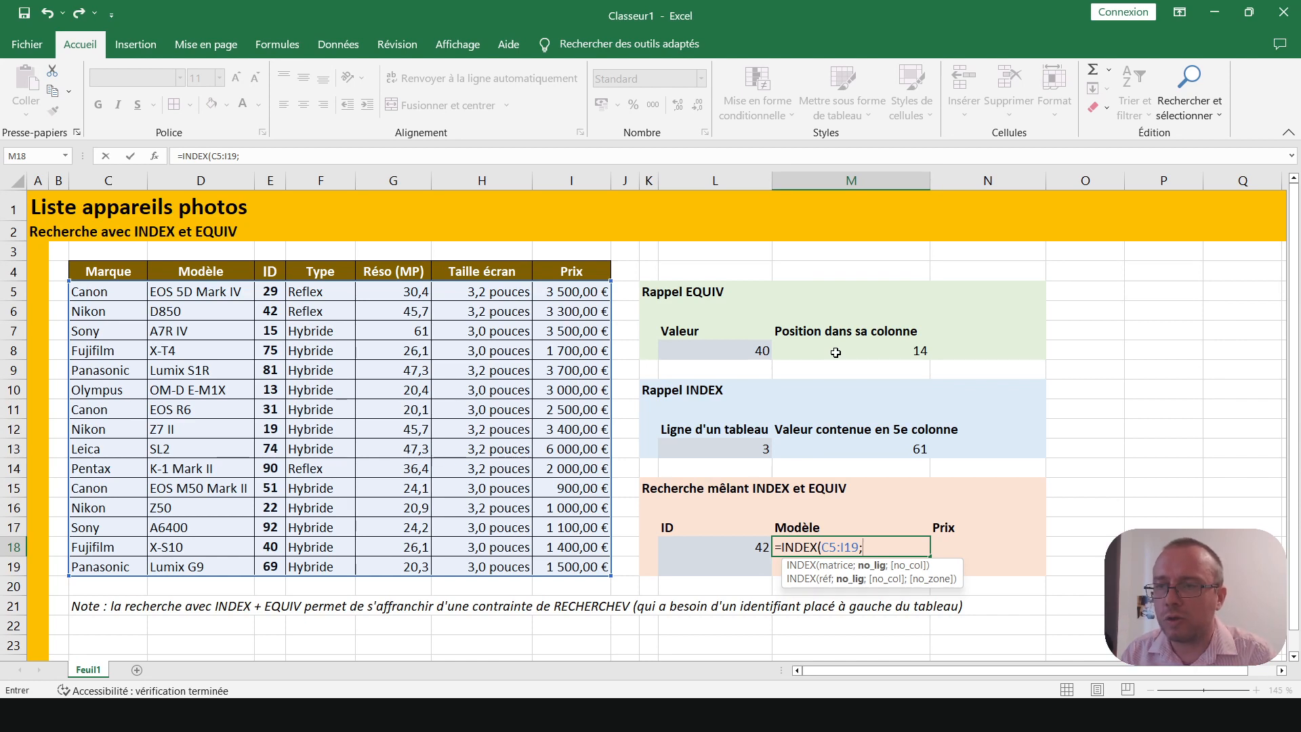
{"action": "type", "text": "EQUIV"}
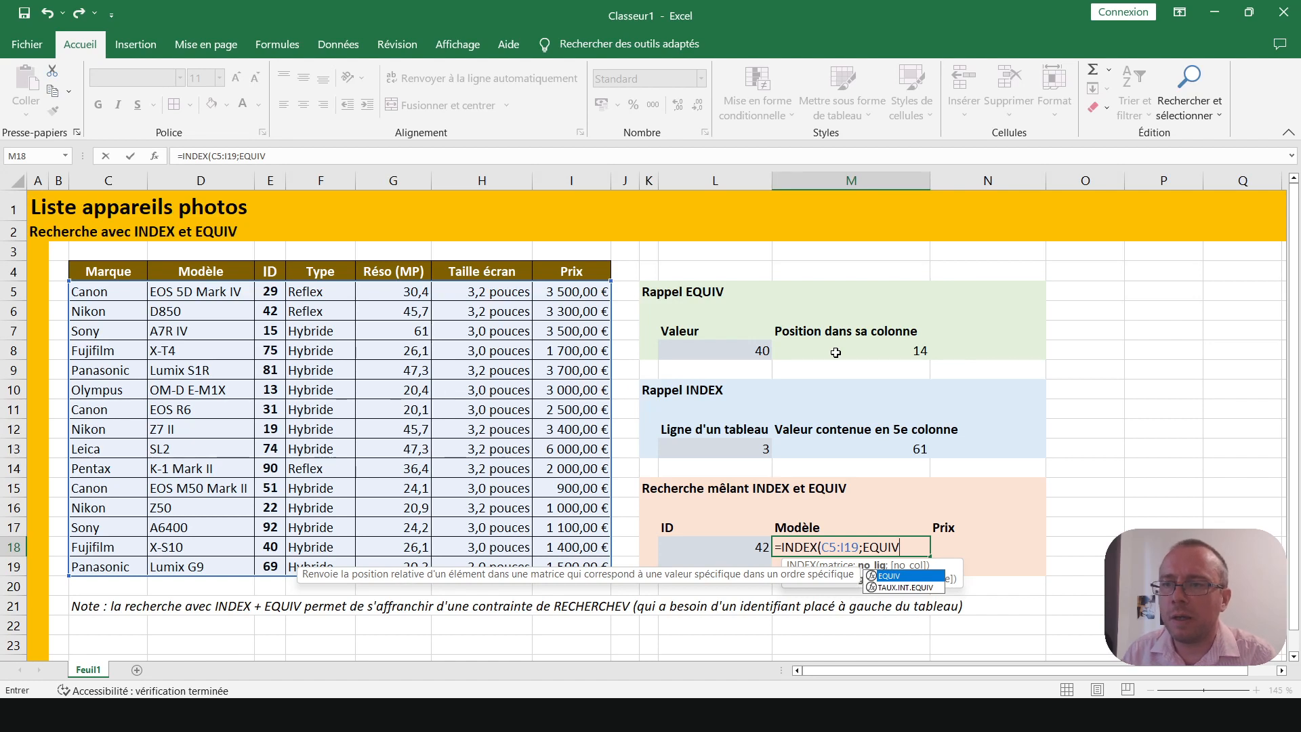
{"action": "type", "text": "("}
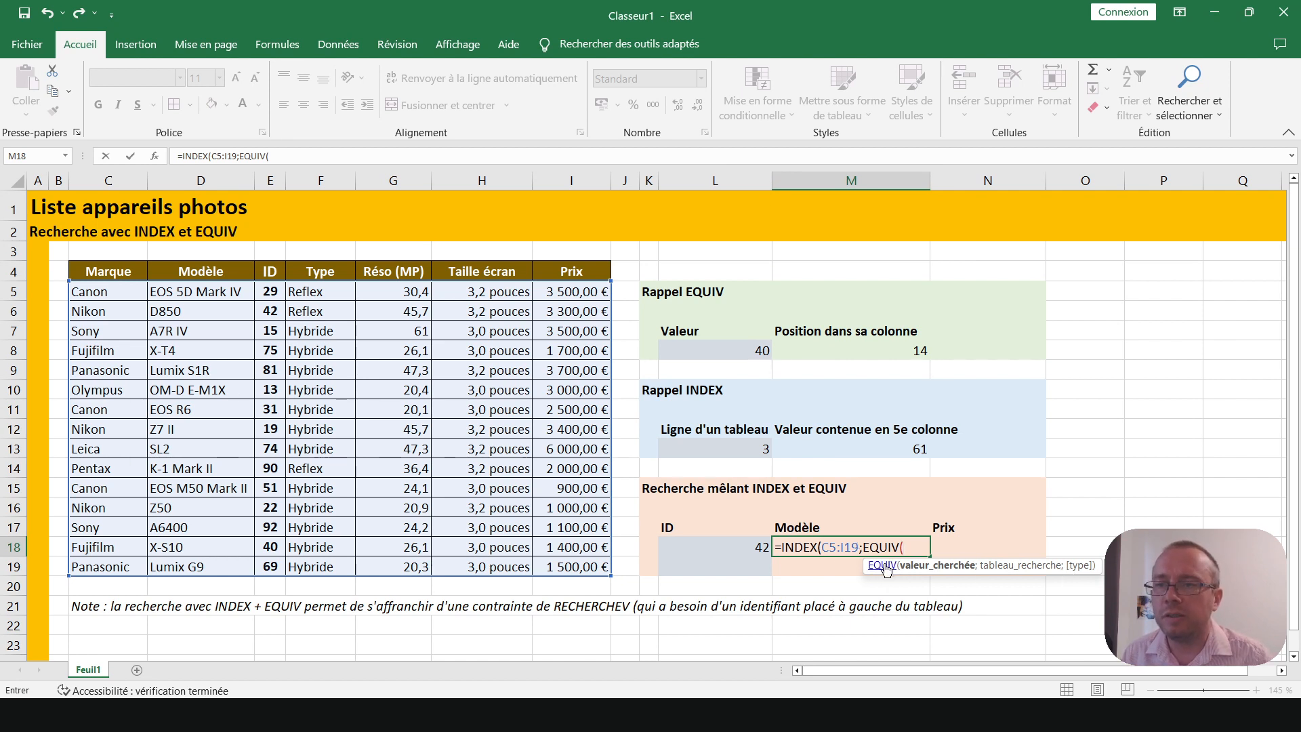
{"action": "key", "text": "BackSpace"}
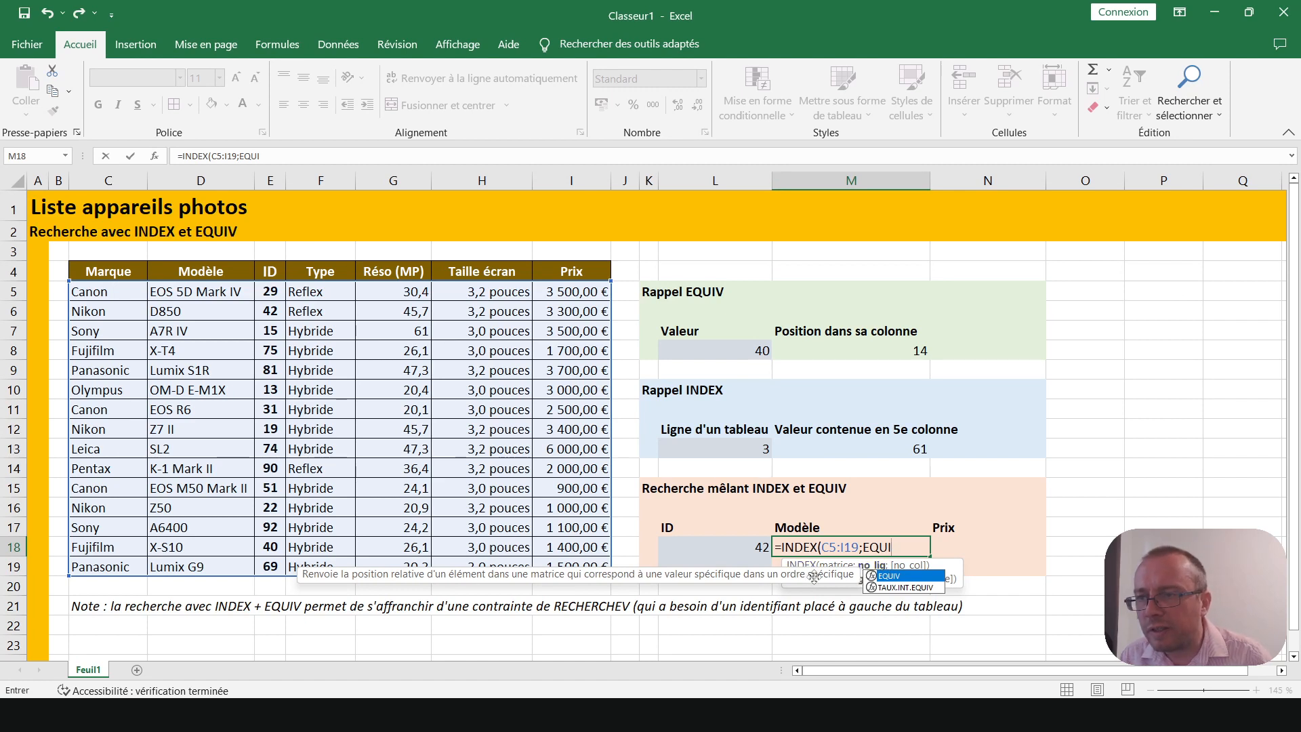
{"action": "left_click", "coordinate": [864, 547]}
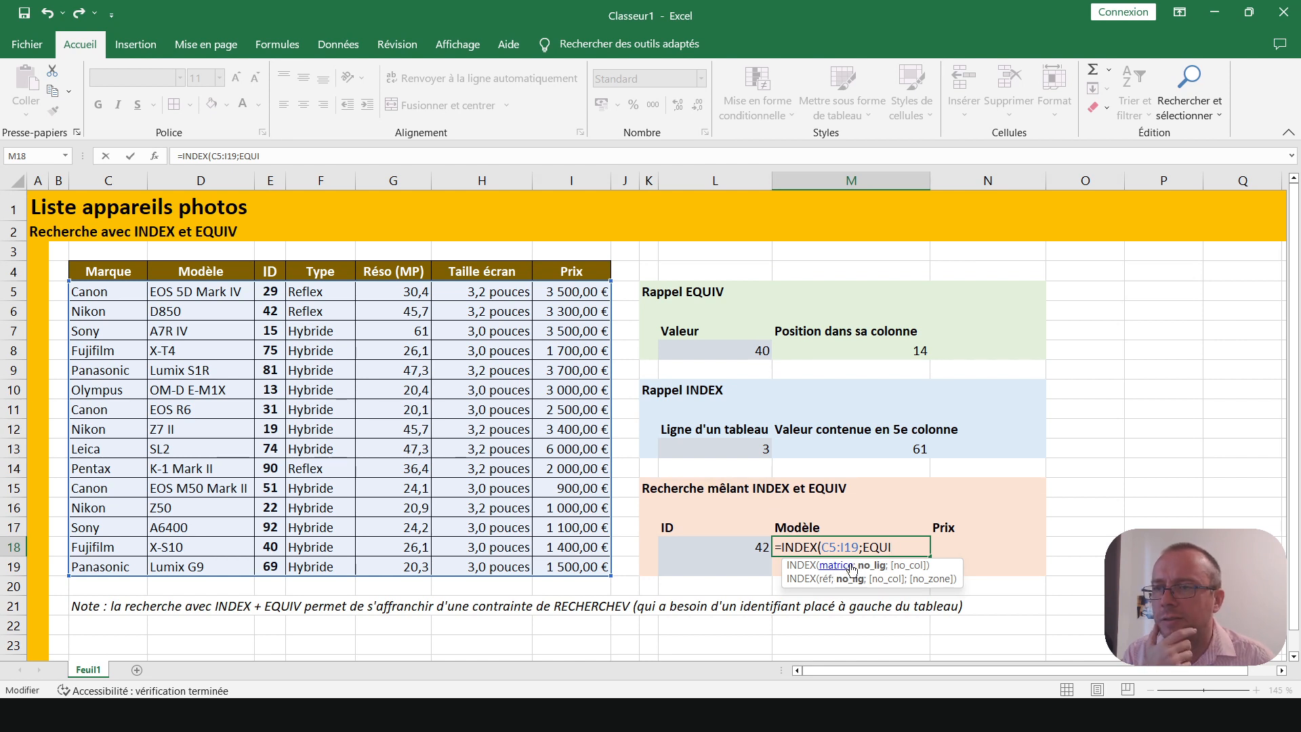
{"action": "key", "text": "BackSpace"}
{"action": "key", "text": "BackSpace"}
{"action": "key", "text": "BackSpace"}
{"action": "key", "text": "BackSpace"}
{"action": "key", "text": "BackSpace"}
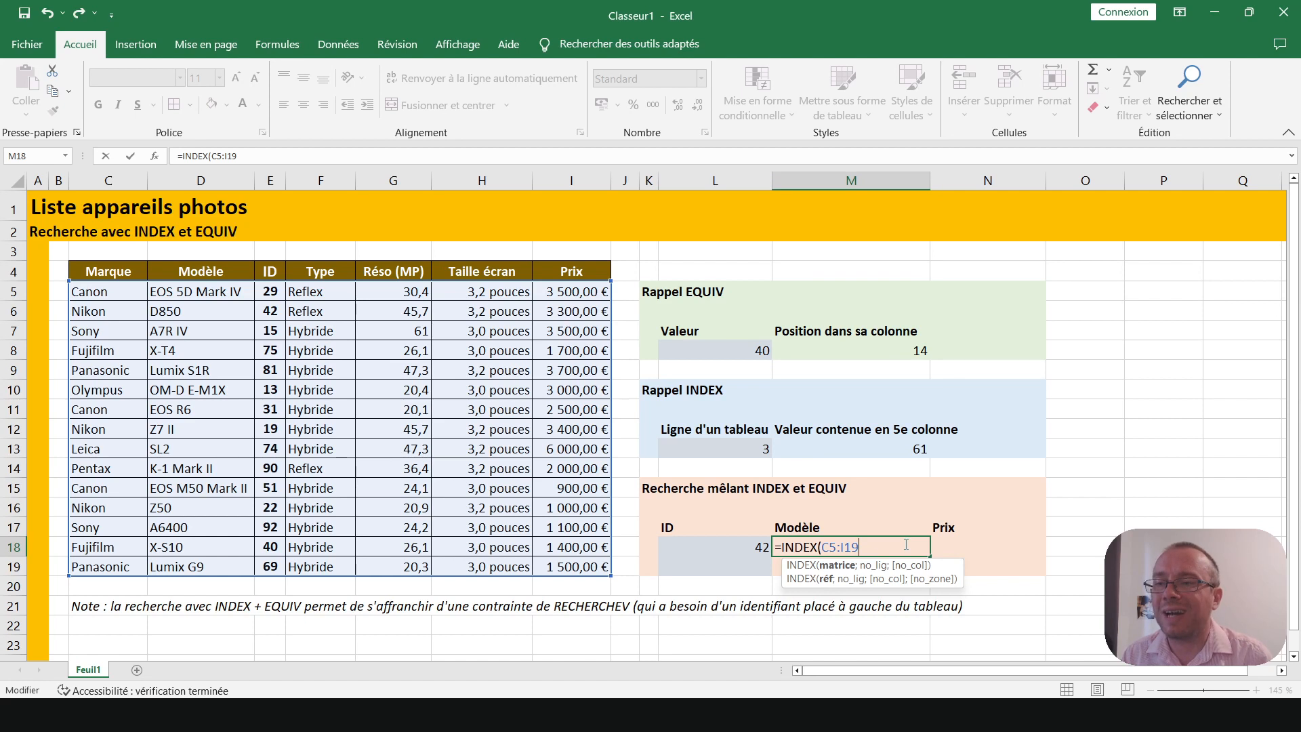
Step: Add EQUIV(L18;E5:E19;0) as the row number of the INDEX formula in M18, using exact match on the ID column
{"action": "type", "text": ";"}
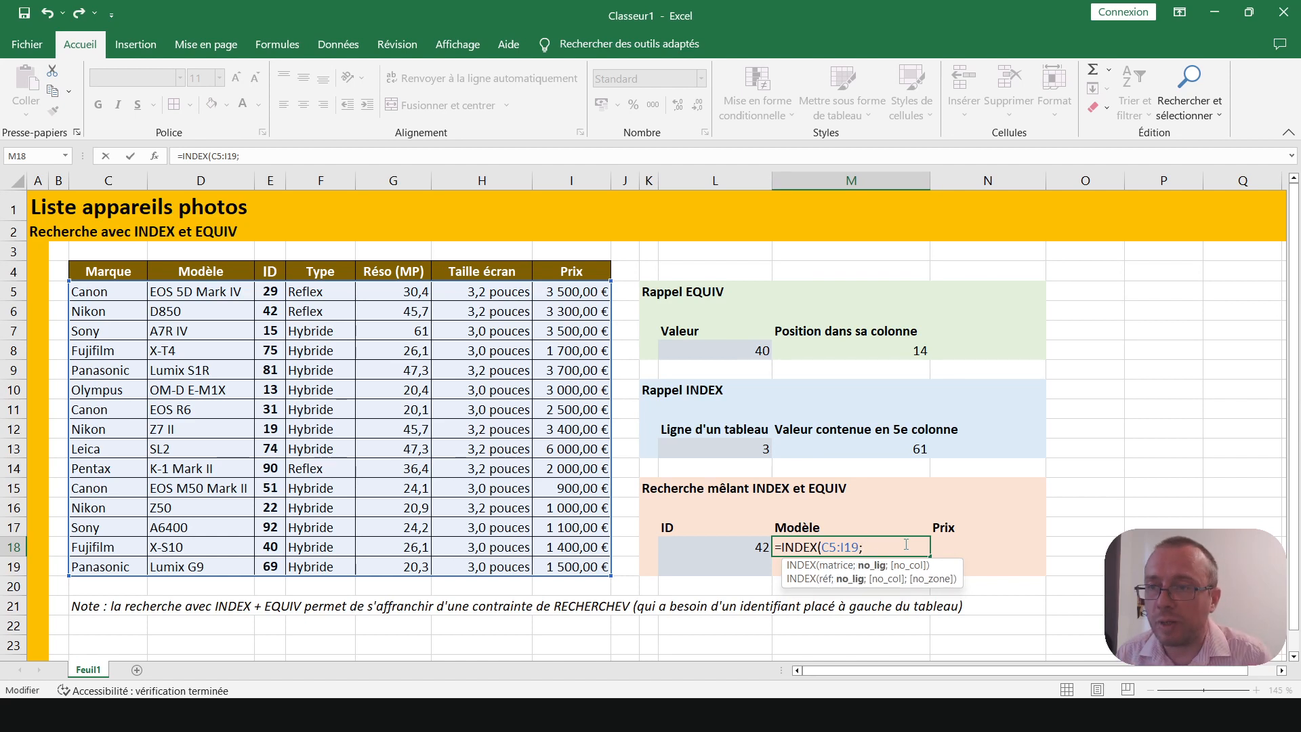
{"action": "type", "text": "EQUIV"}
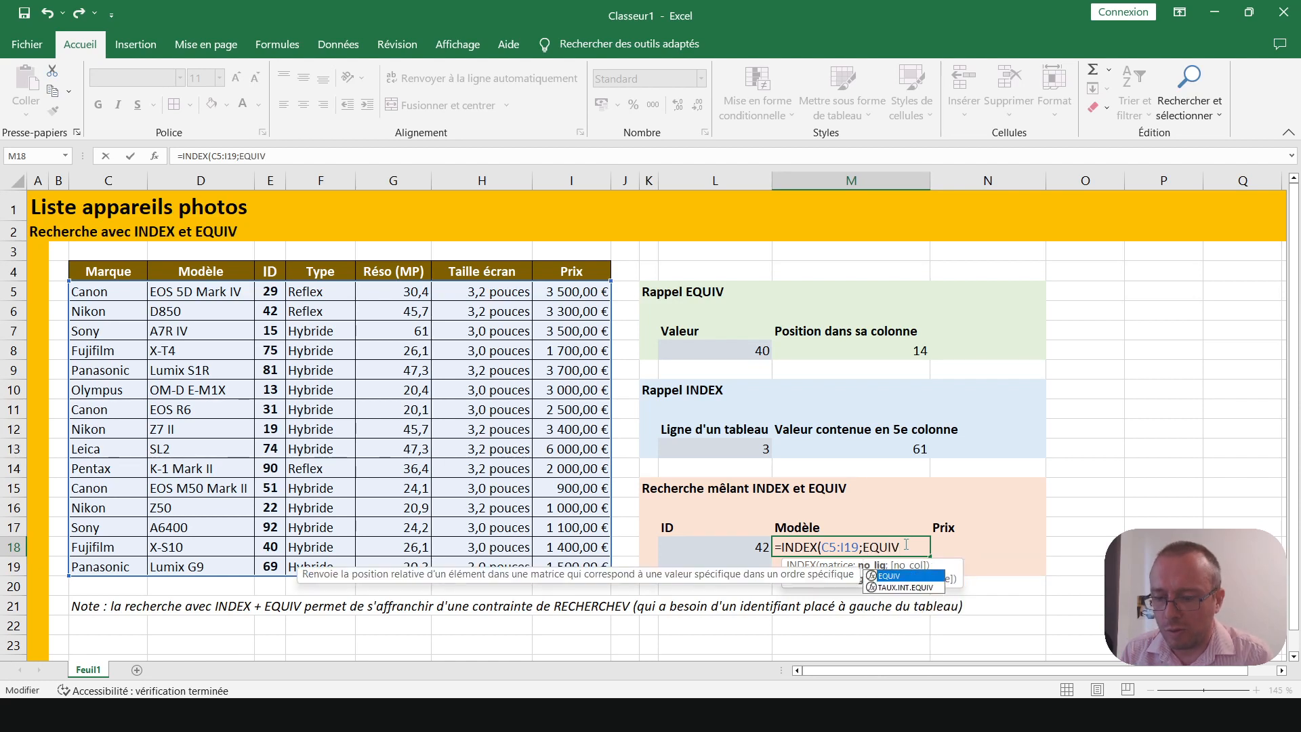
{"action": "type", "text": "("}
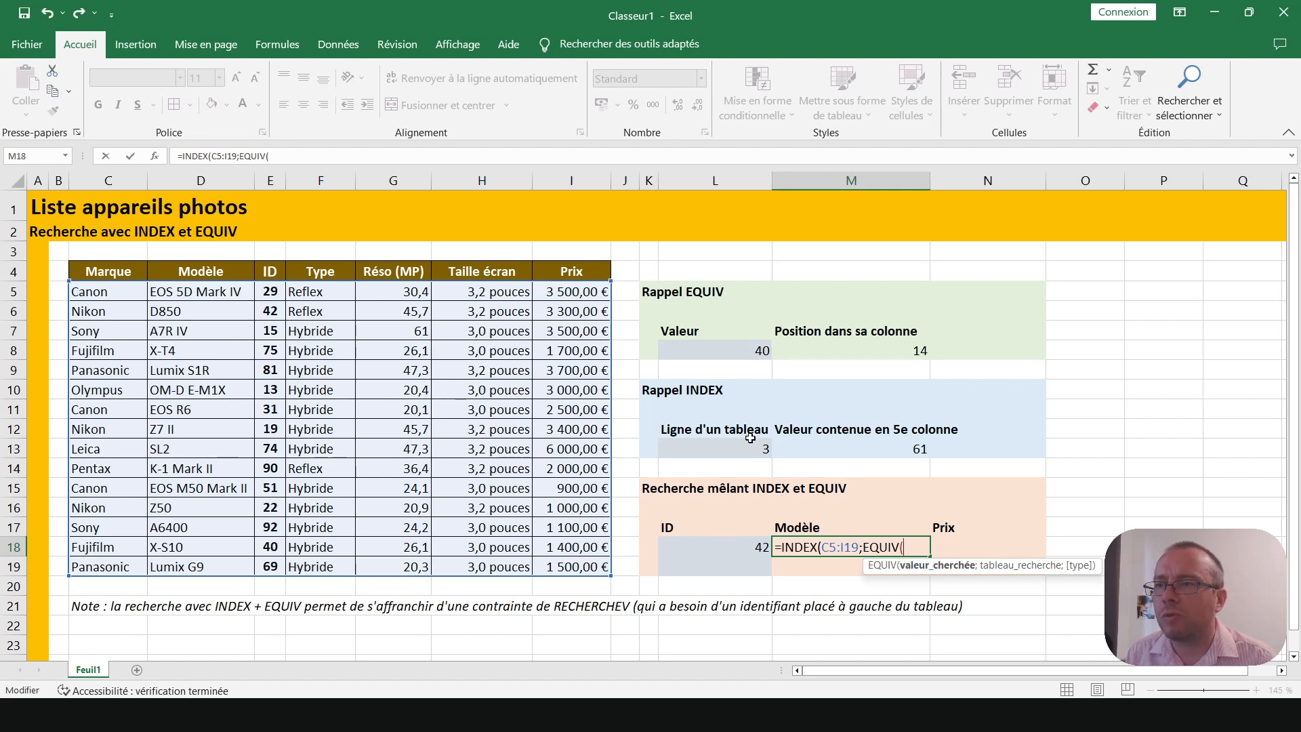
{"action": "left_click", "coordinate": [739, 545]}
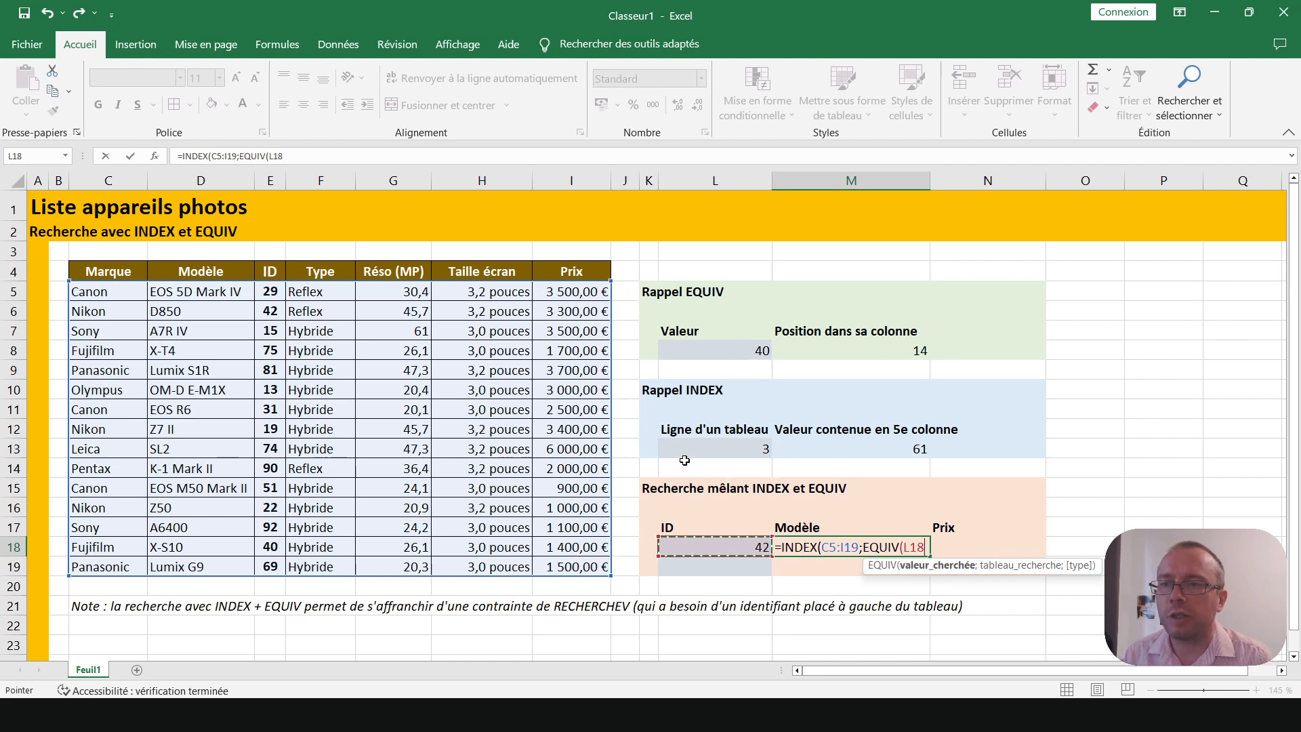
{"action": "type", "text": ";"}
{"action": "key", "text": "BackSpace"}
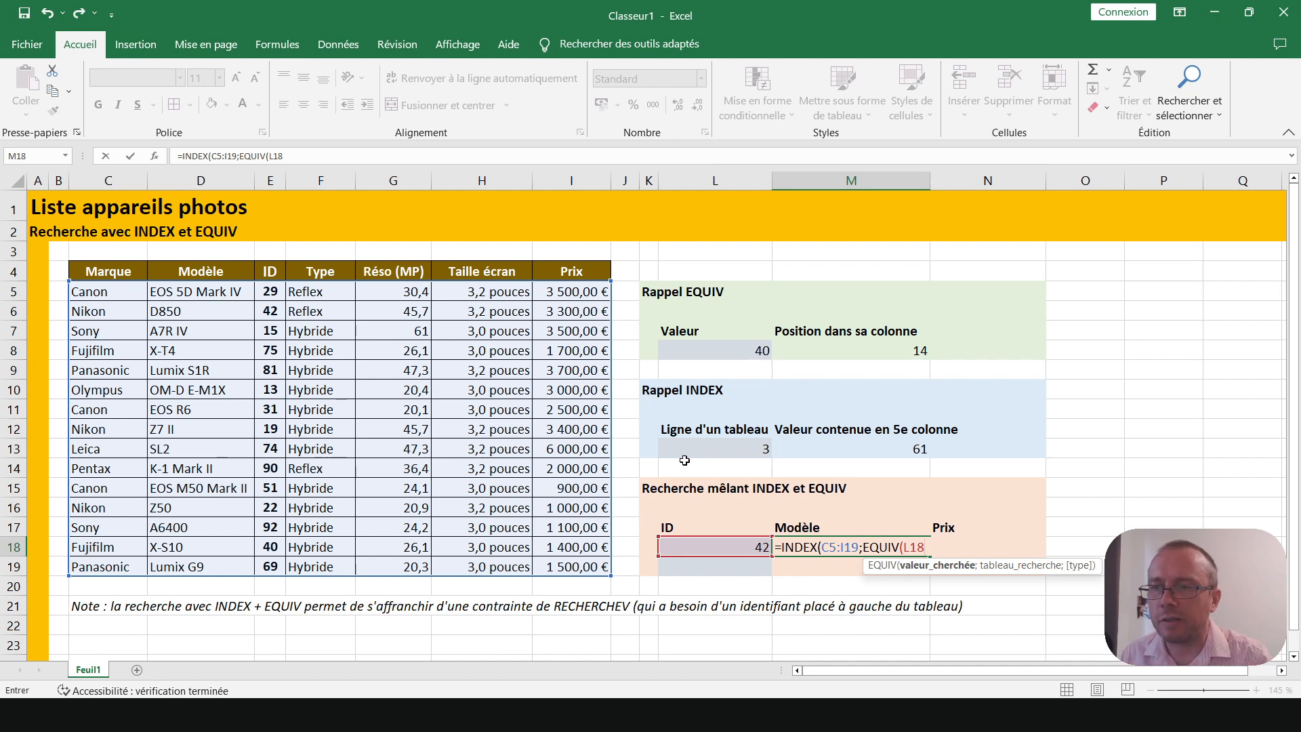
{"action": "type", "text": ";"}
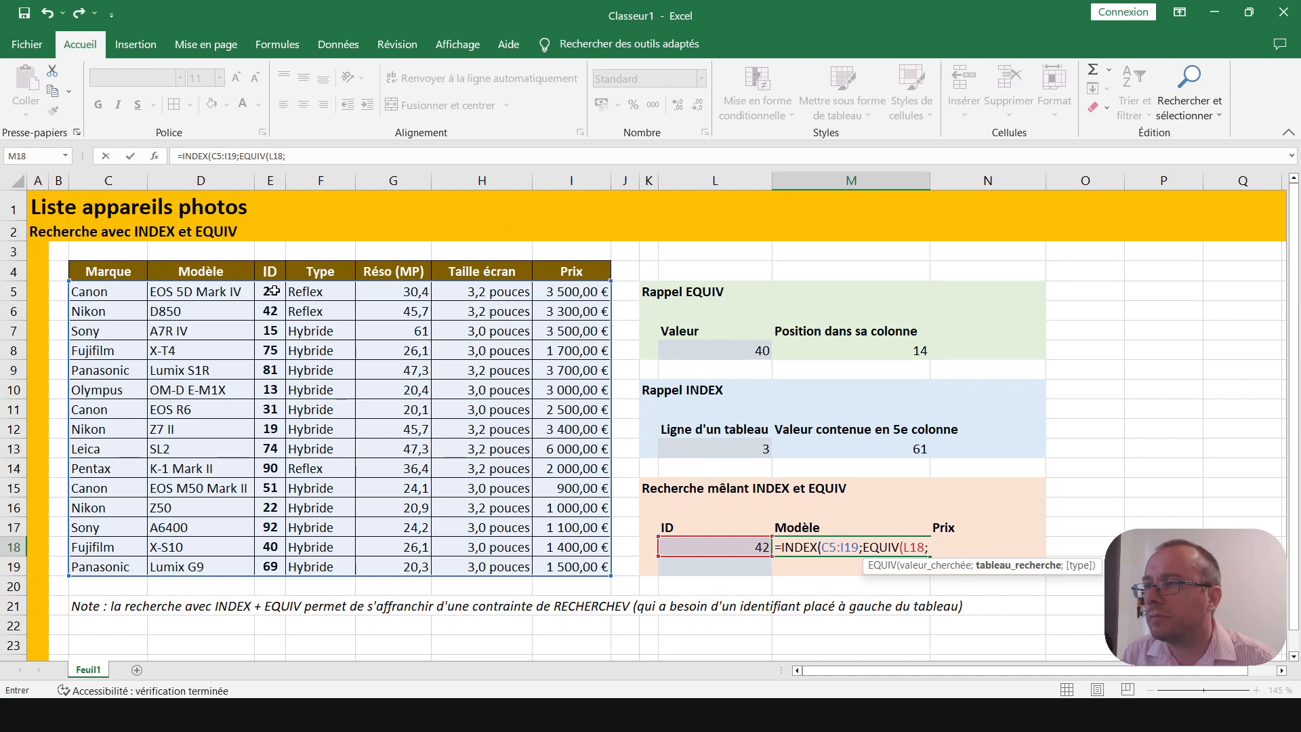
{"action": "left_click_drag", "start_coordinate": [271, 293], "coordinate": [264, 568]}
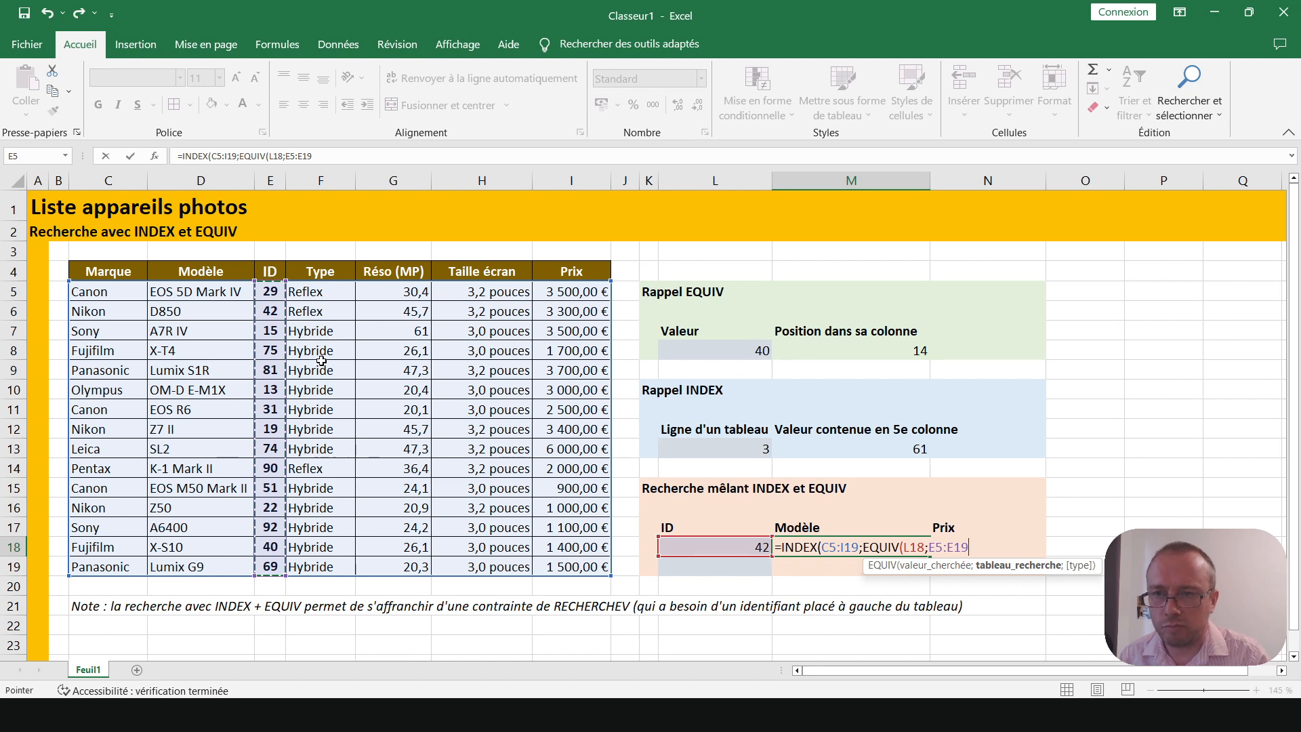
{"action": "type", "text": ";"}
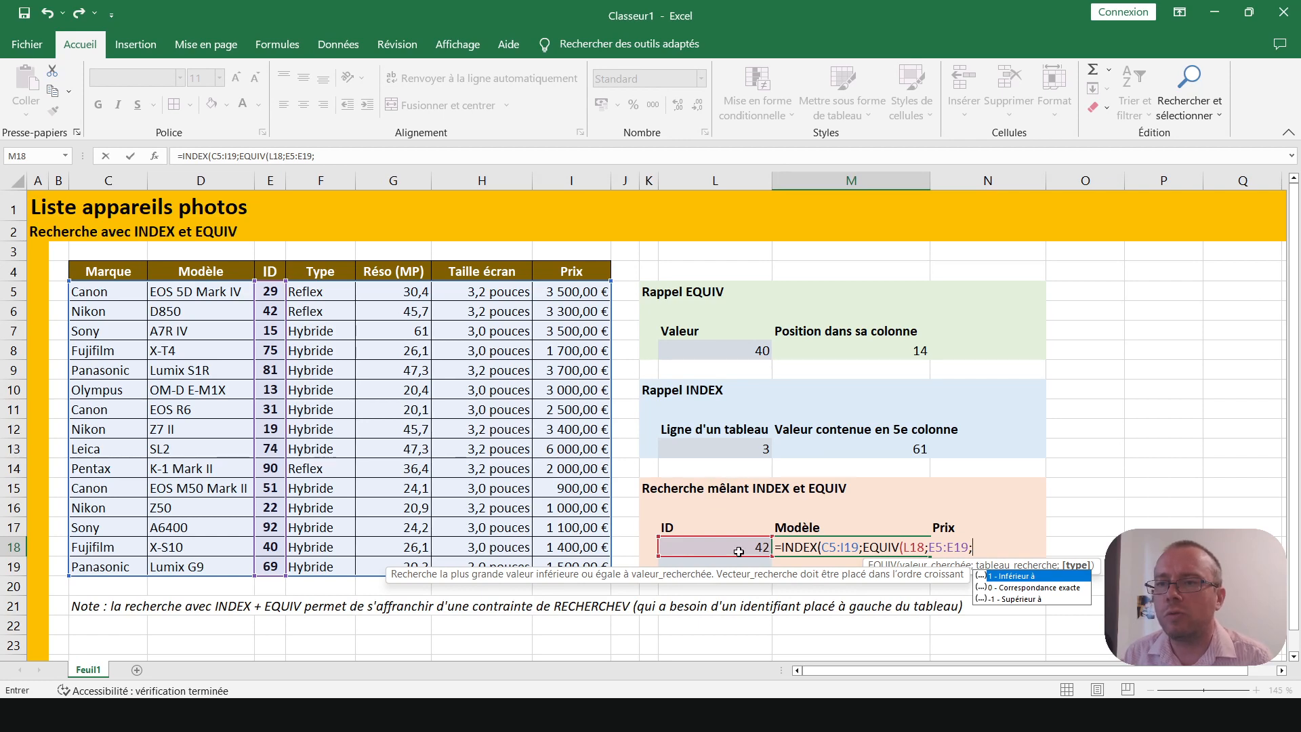
{"action": "double_click", "coordinate": [1013, 589]}
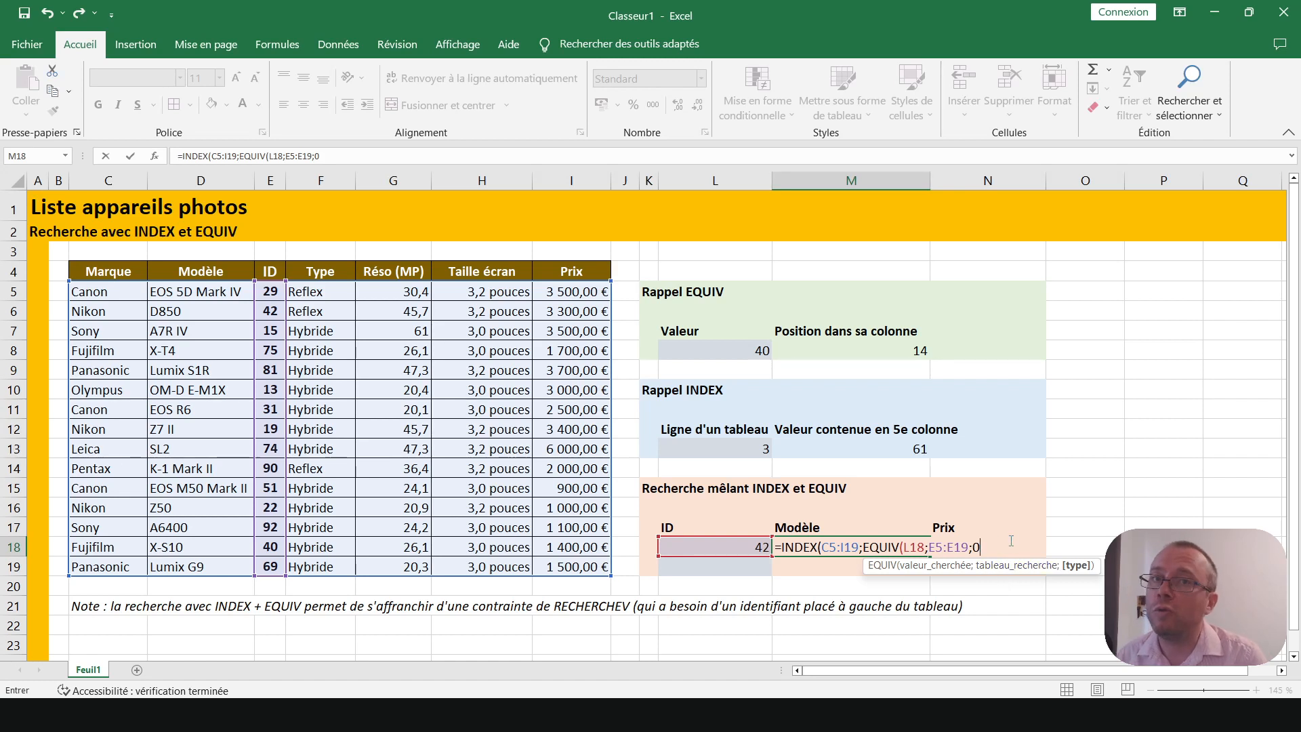
{"action": "type", "text": ")"}
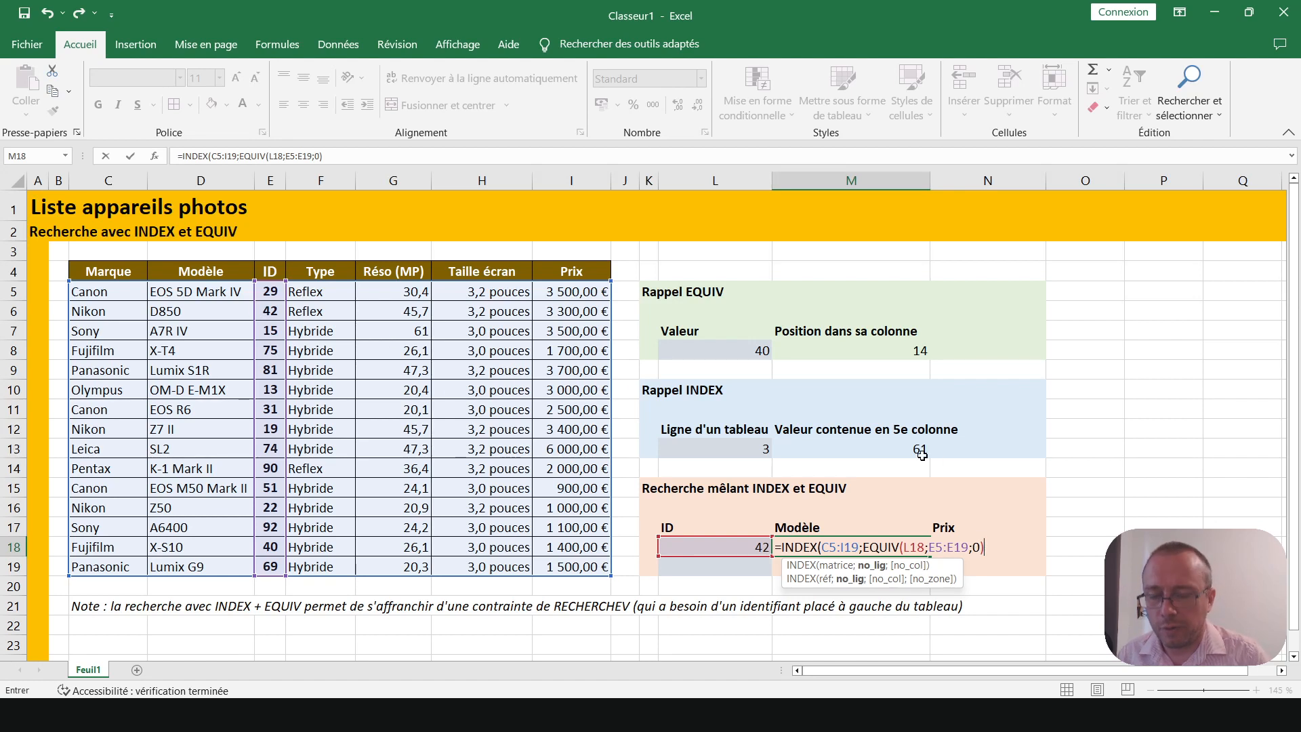
Step: Set the INDEX column number to 2 and complete the M18 formula as =INDEX(C5:I19;EQUIV(L18;E5:E19;0);2)
{"action": "type", "text": ";"}
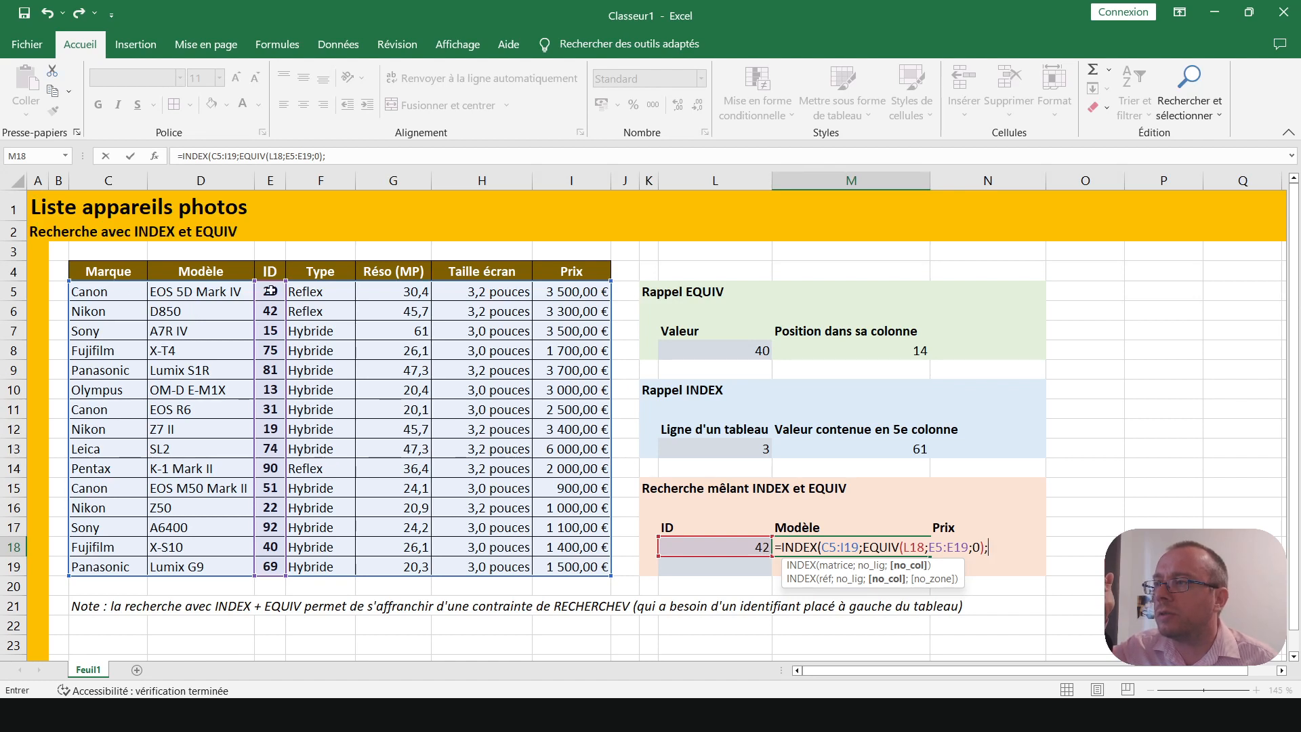
{"action": "type", "text": "2"}
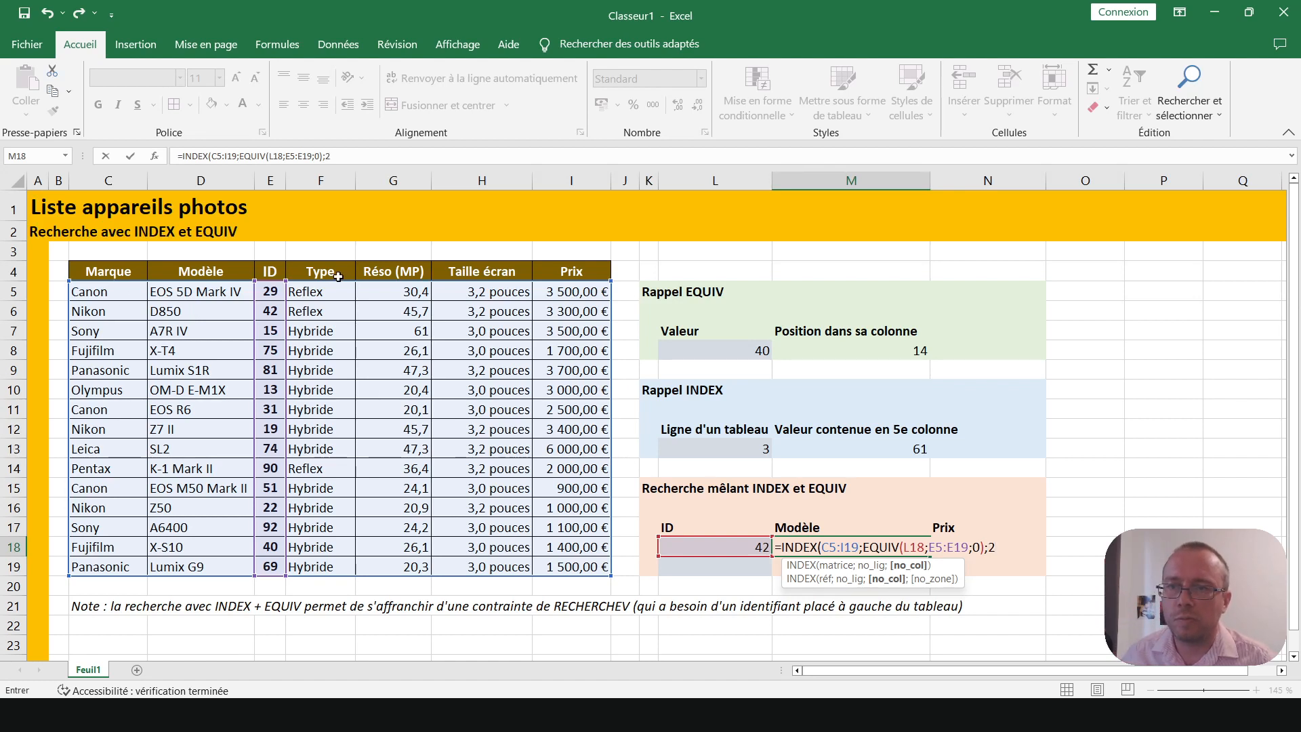
{"action": "type", "text": ")"}
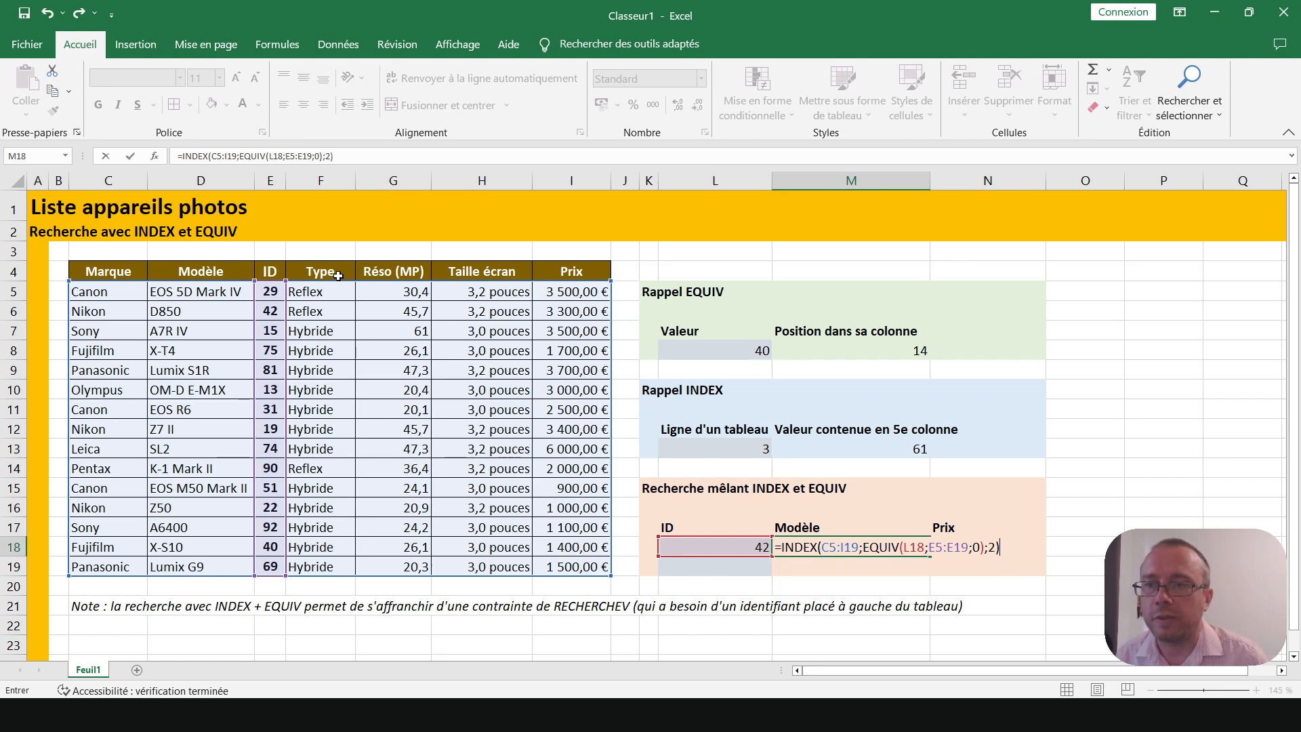
{"action": "key", "text": "ctrl+Return"}
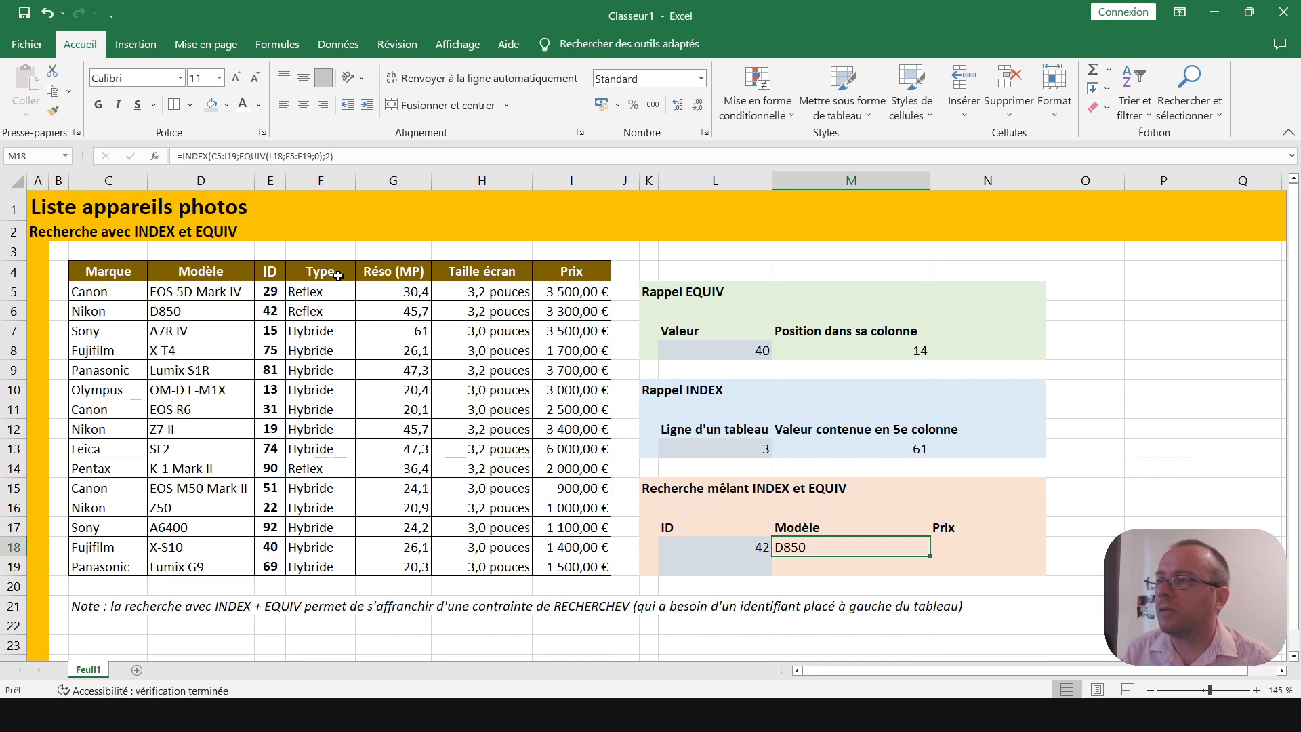
Step: Change the ID to look up in L18 to 75 and check the Modèle result in M18 against D8
{"action": "left_click", "coordinate": [752, 546]}
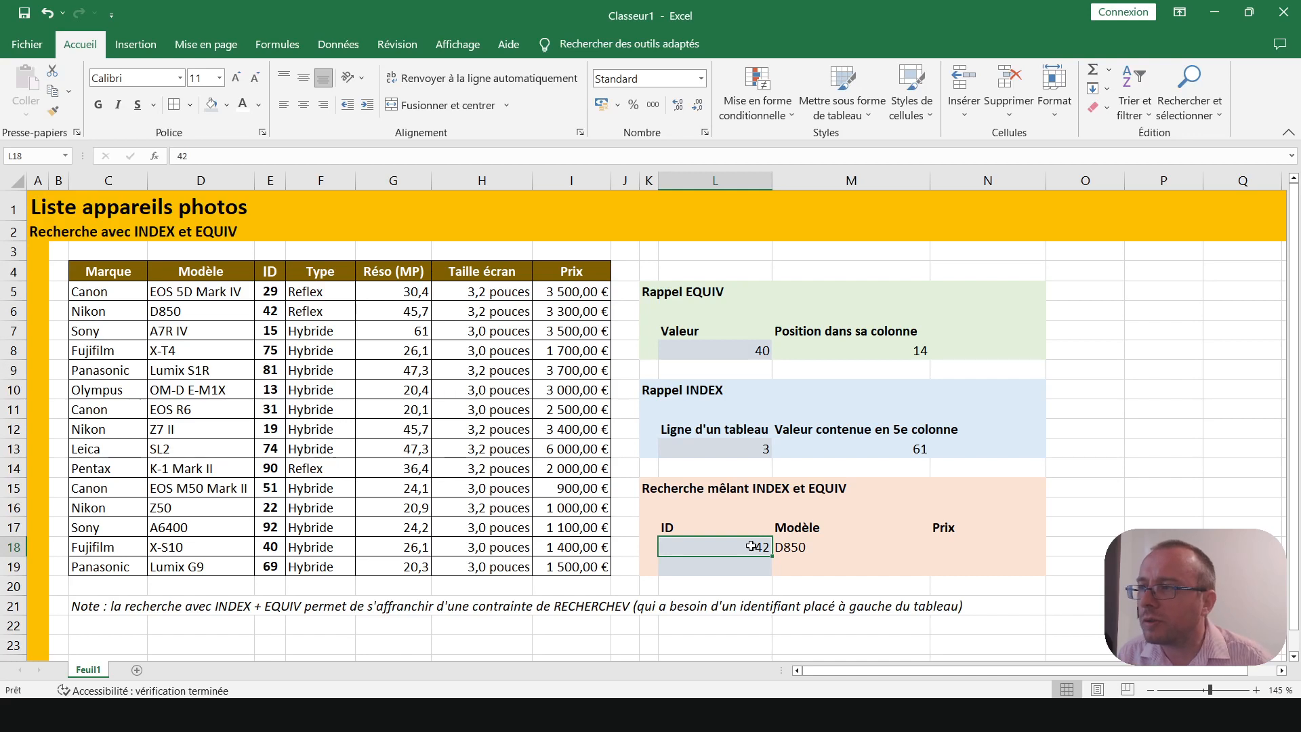
{"action": "type", "text": "75"}
{"action": "key", "text": "Return"}
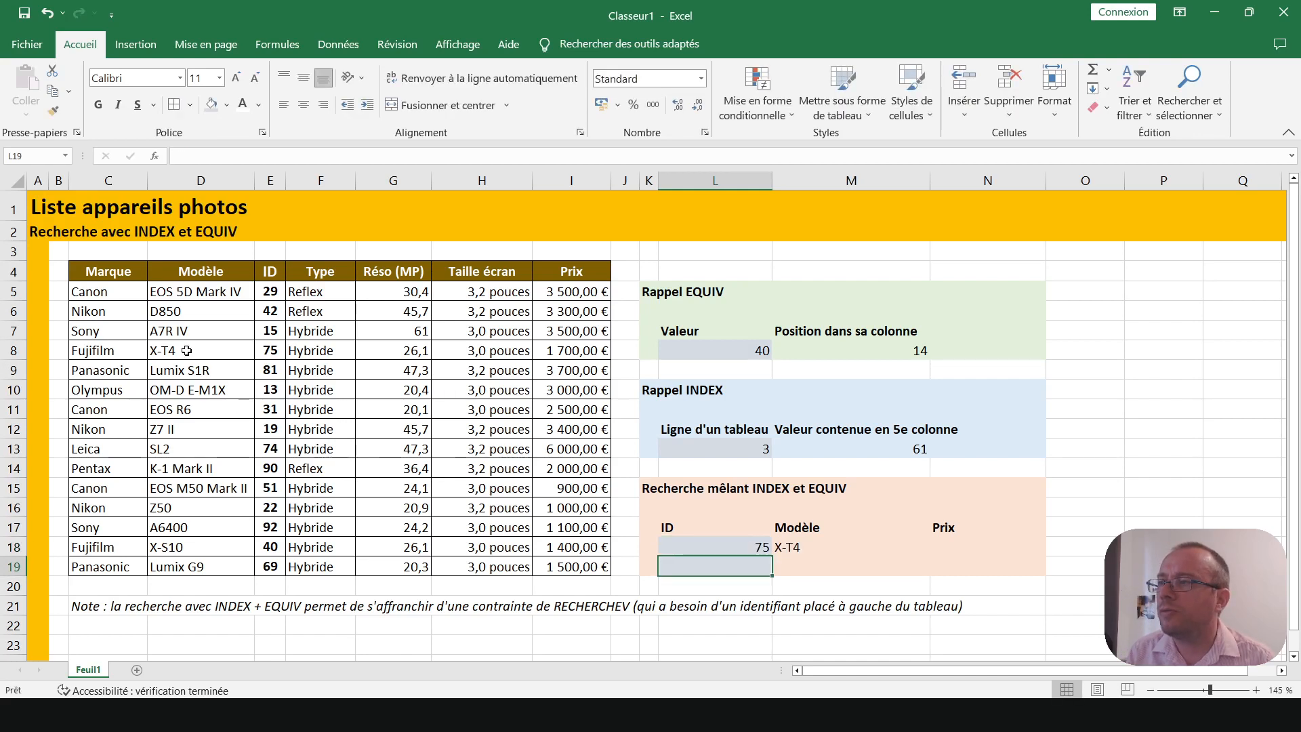
{"action": "left_click", "coordinate": [188, 351]}
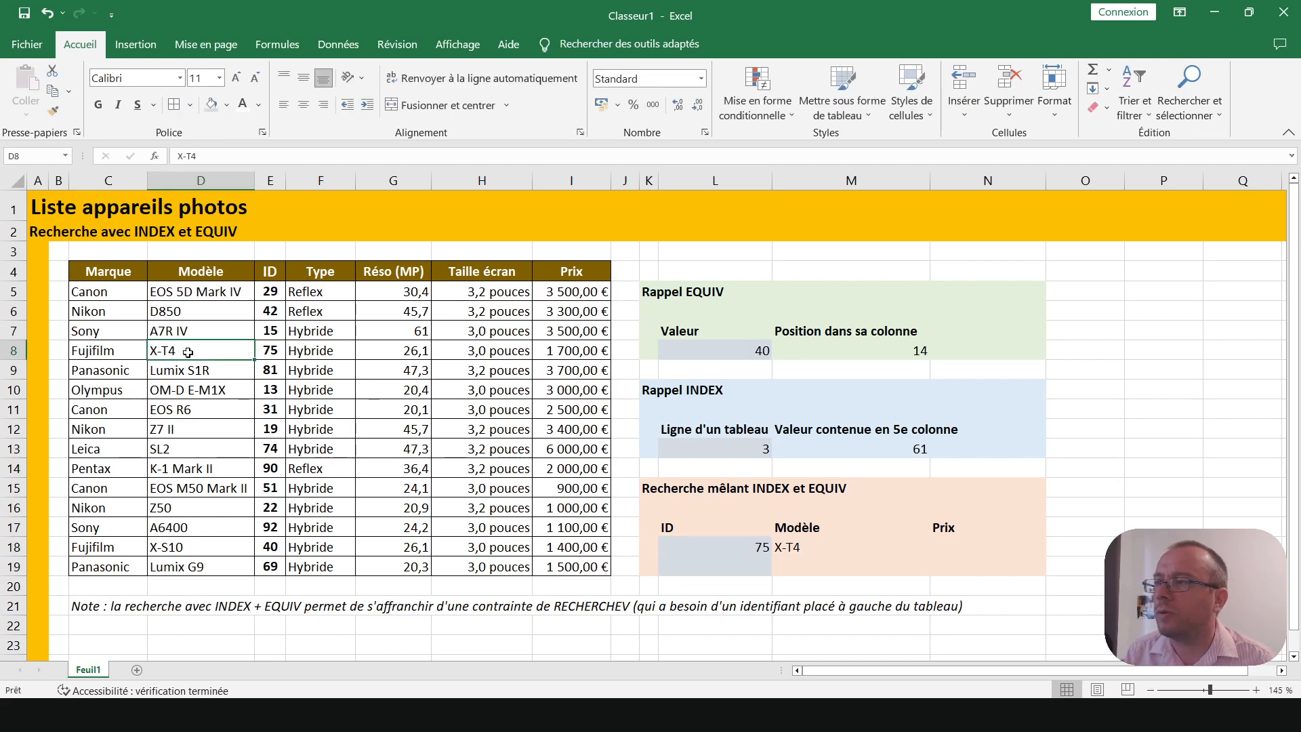
{"action": "left_click", "coordinate": [798, 550]}
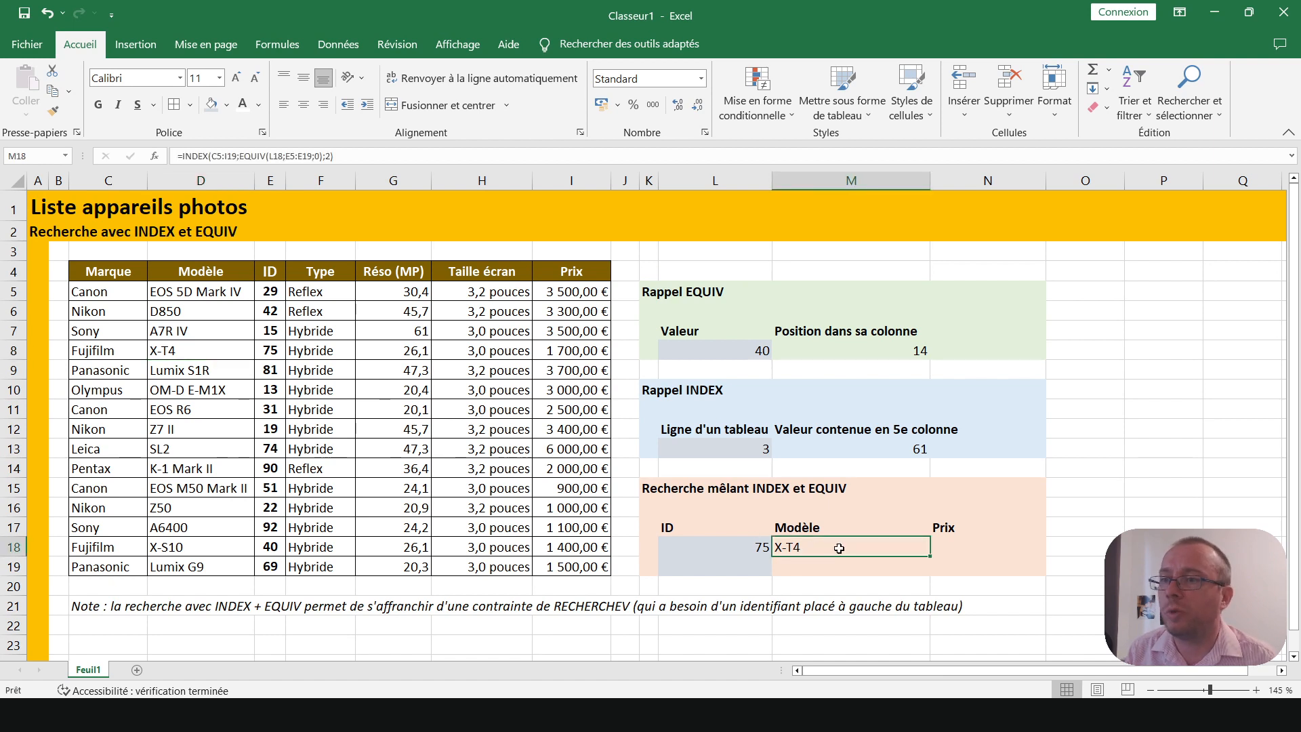
Step: Copy the full text of the Modèle formula in M18 and leave the cell's formula as it is
{"action": "left_click", "coordinate": [956, 546]}
{"action": "left_click", "coordinate": [877, 544]}
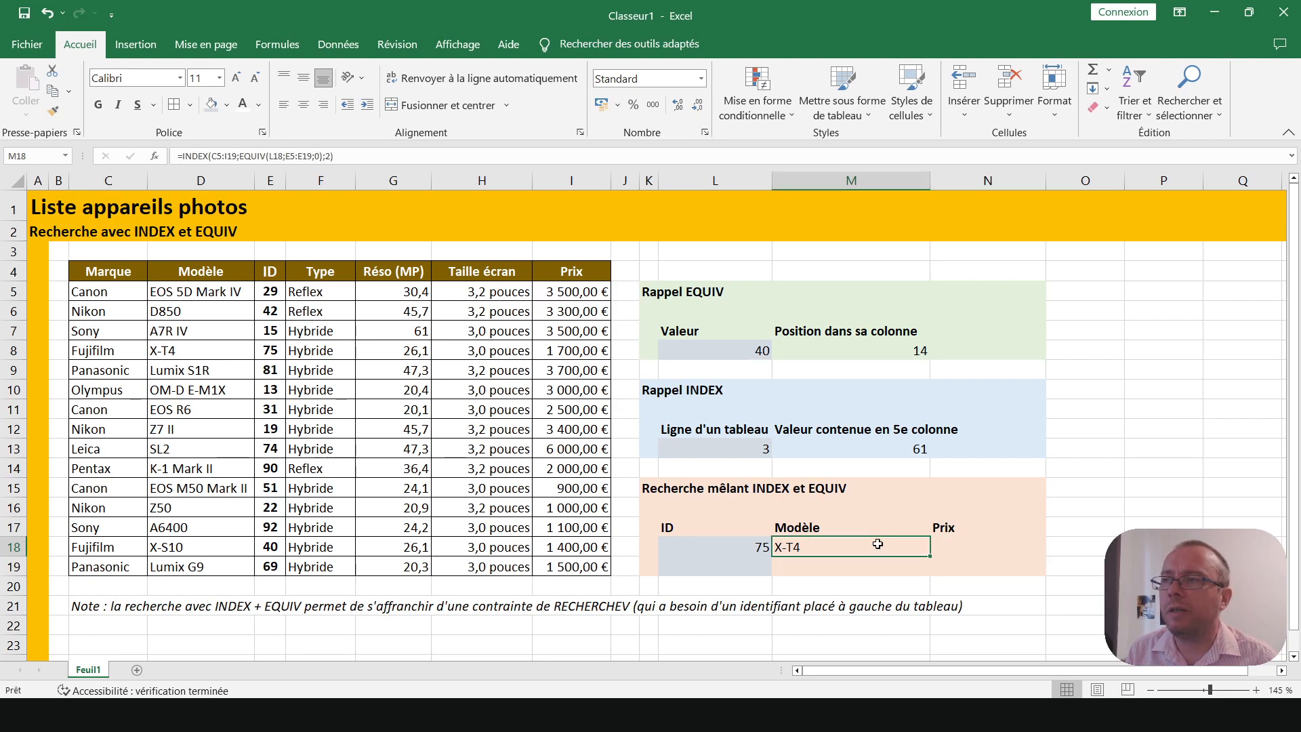
{"action": "left_click_drag", "start_coordinate": [345, 158], "coordinate": [140, 158]}
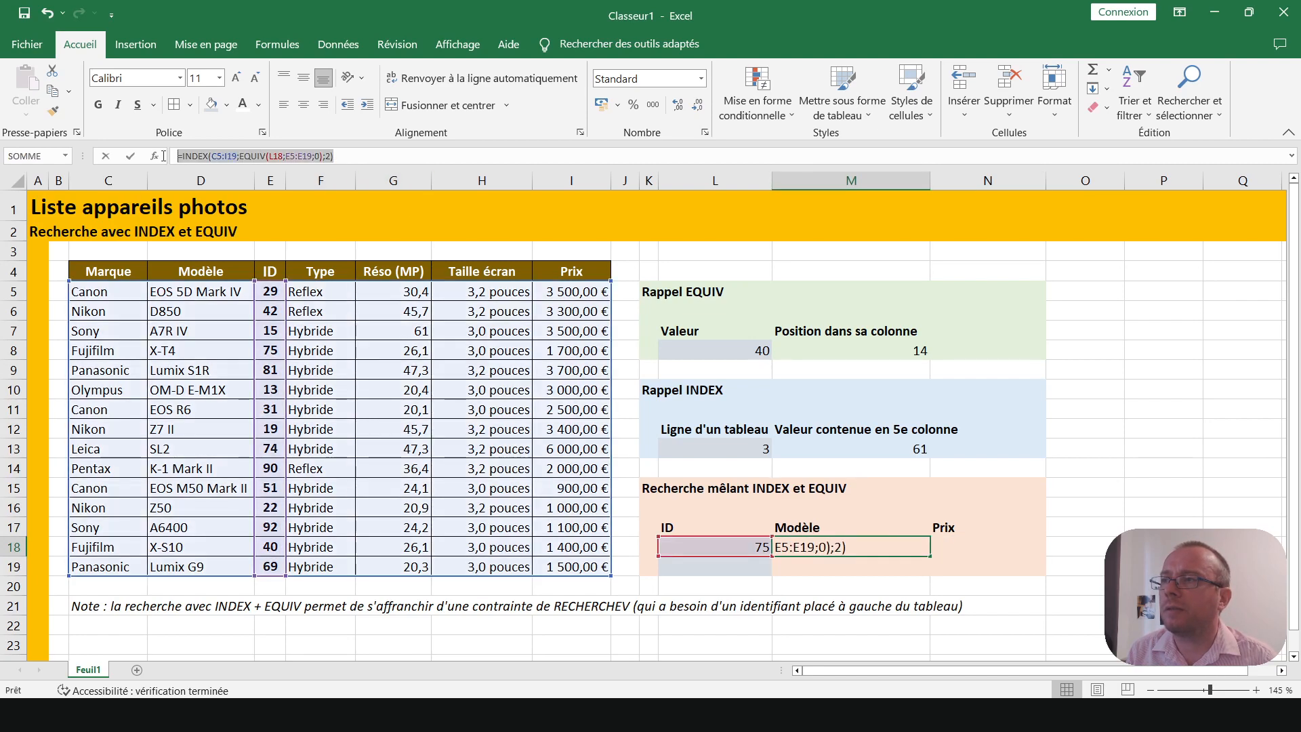
{"action": "key", "text": "ctrl+c"}
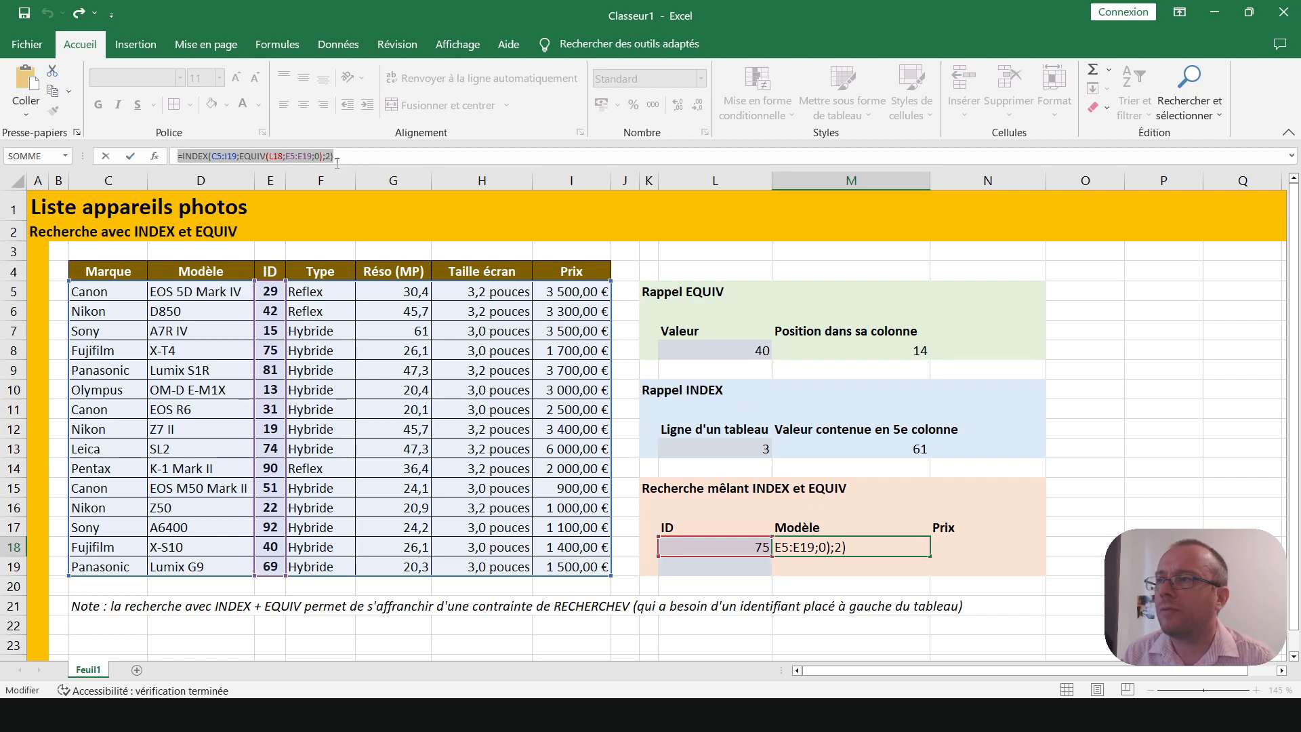
{"action": "left_click_drag", "start_coordinate": [341, 156], "coordinate": [160, 158]}
{"action": "key", "text": "Return"}
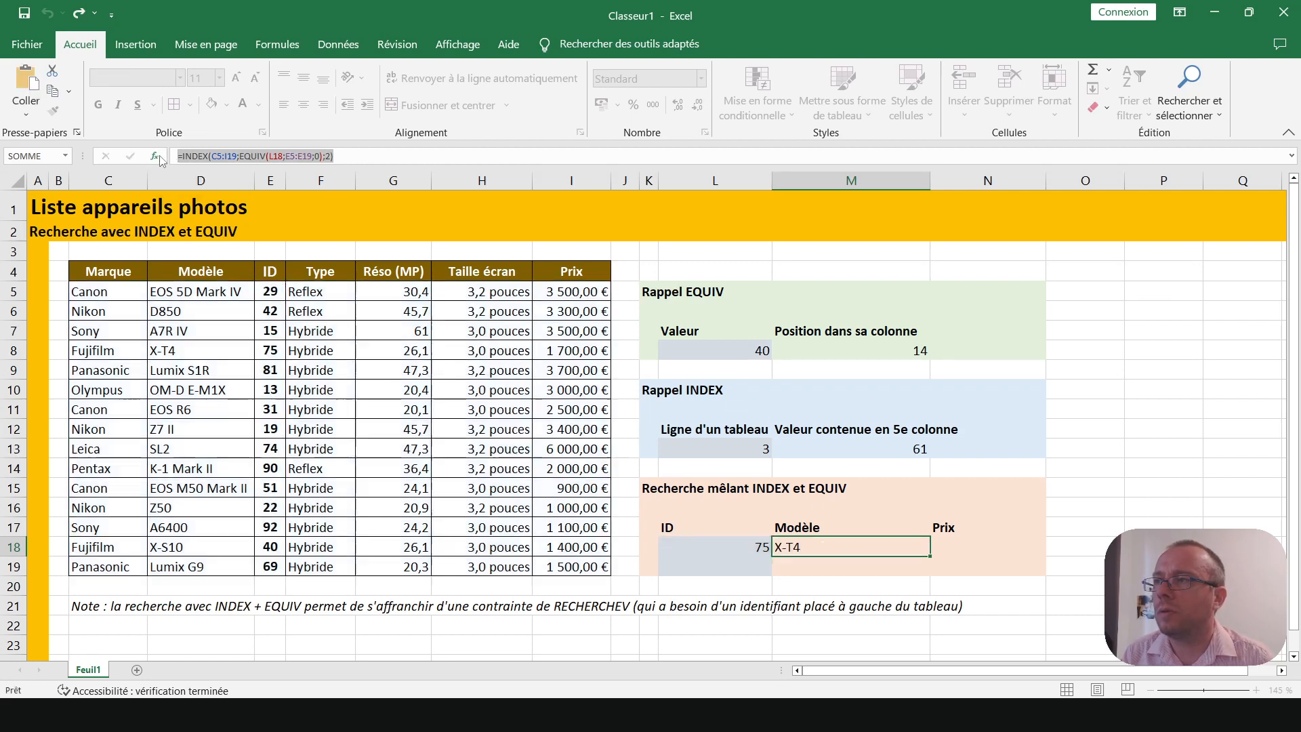
Step: Paste the copied INDEX and EQUIV formula into the Prix cell N18 with its references unchanged
{"action": "key", "text": "Up"}
{"action": "key", "text": "Right"}
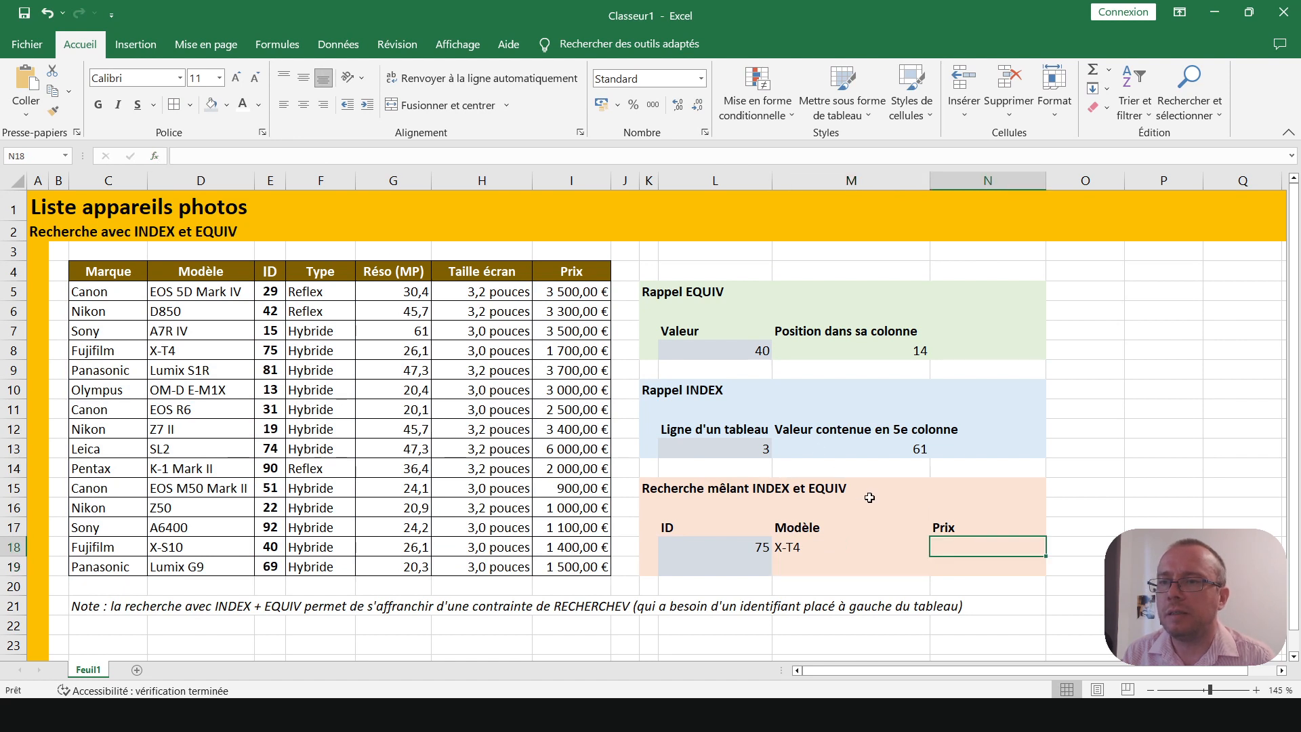
{"action": "double_click", "coordinate": [951, 549]}
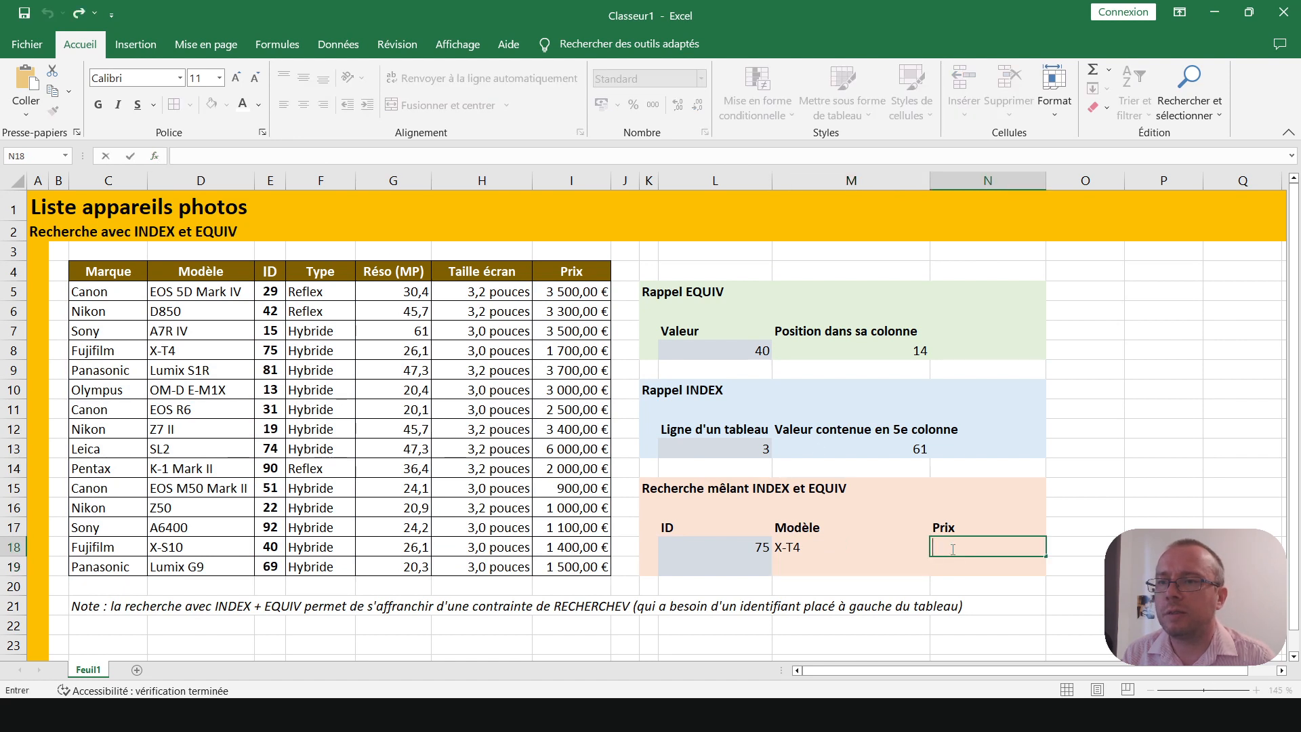
{"action": "key", "text": "ctrl+v"}
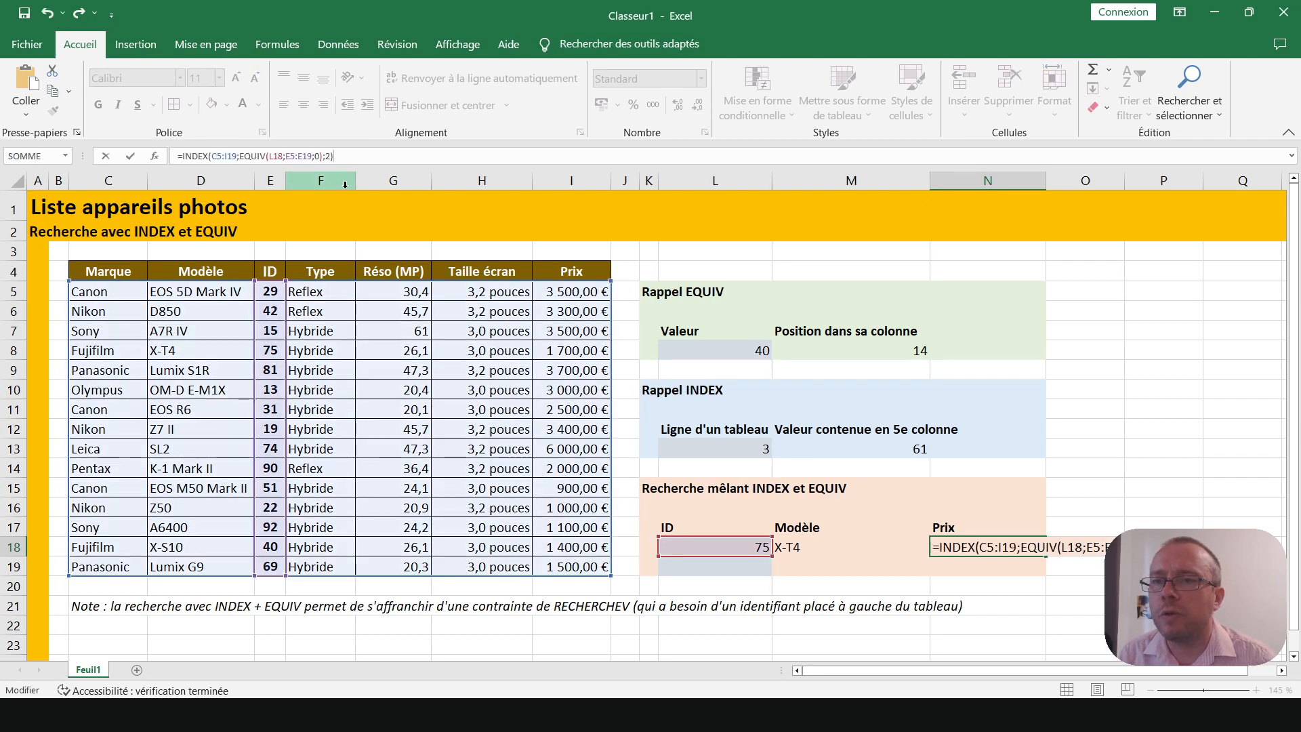
{"action": "double_click", "coordinate": [327, 155]}
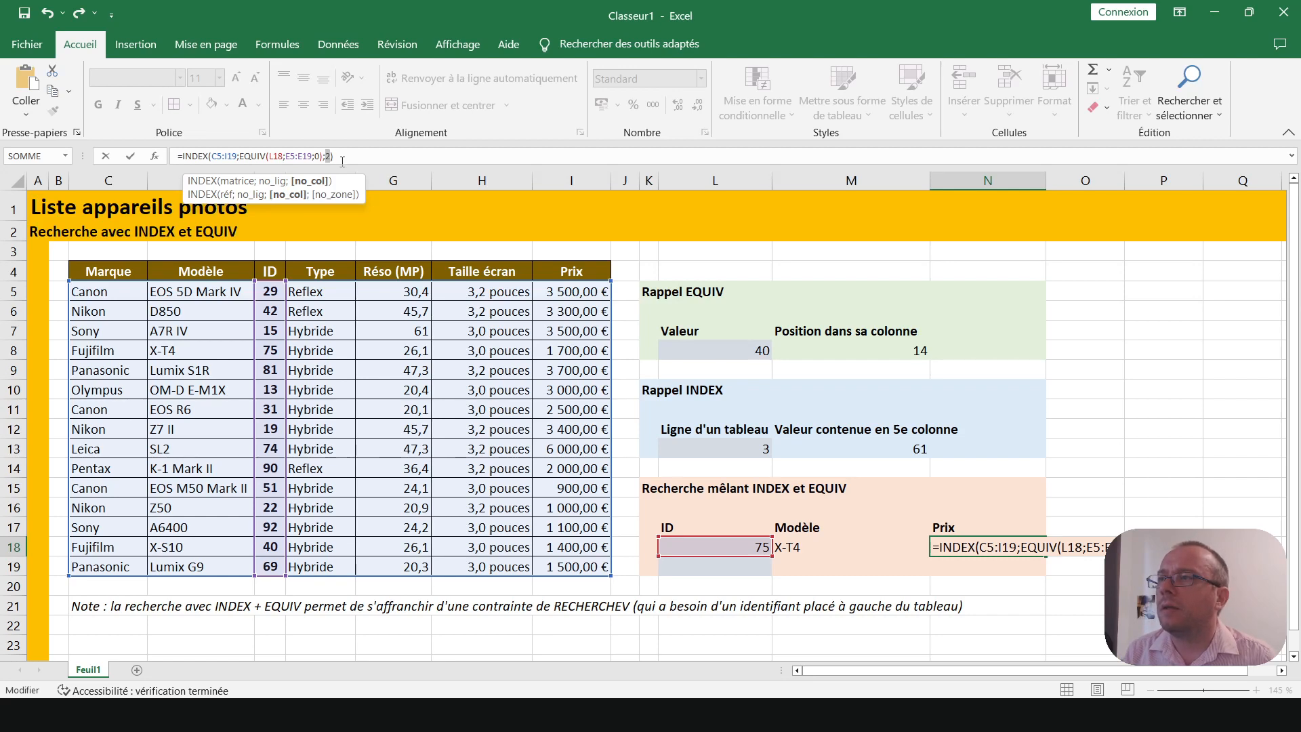
{"action": "left_click", "coordinate": [342, 162]}
{"action": "key", "text": "ctrl+Return"}
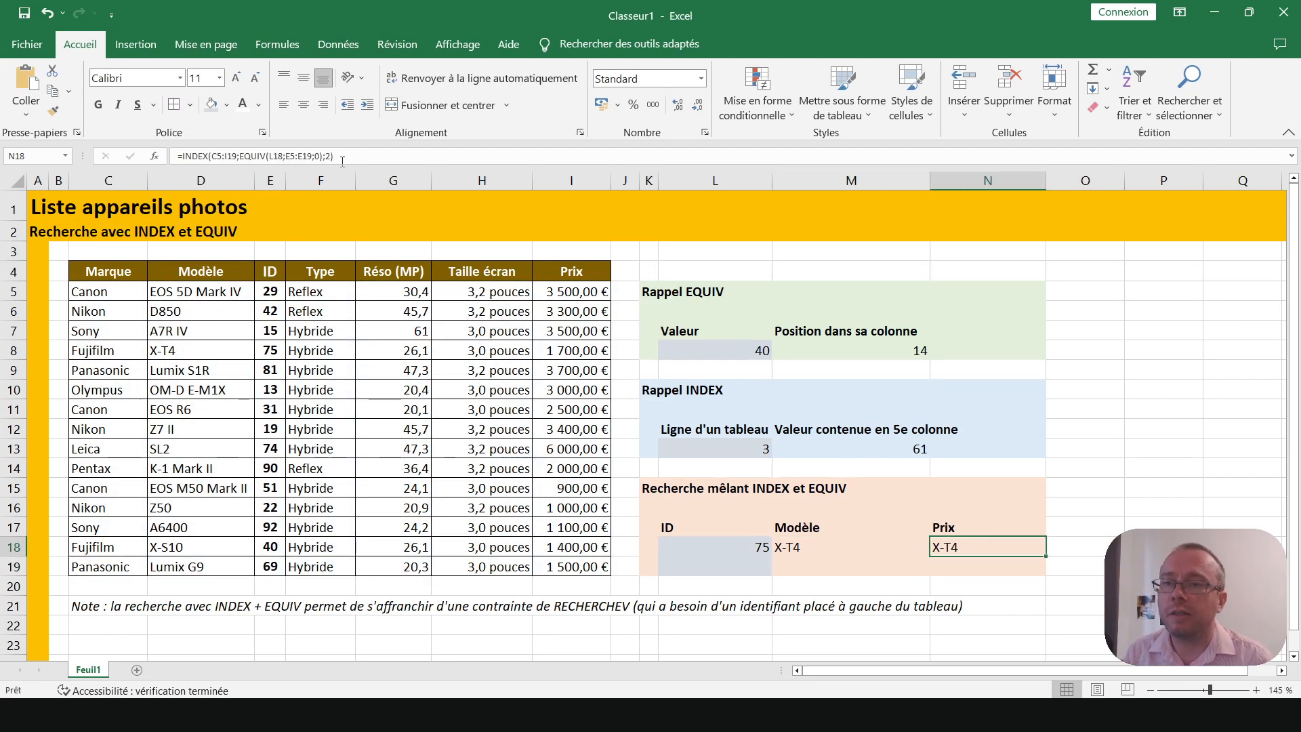
Step: Change the INDEX column number in N18 to 7, giving =INDEX(C5:I19;EQUIV(L18;E5:E19;0);7)
{"action": "left_click", "coordinate": [341, 162]}
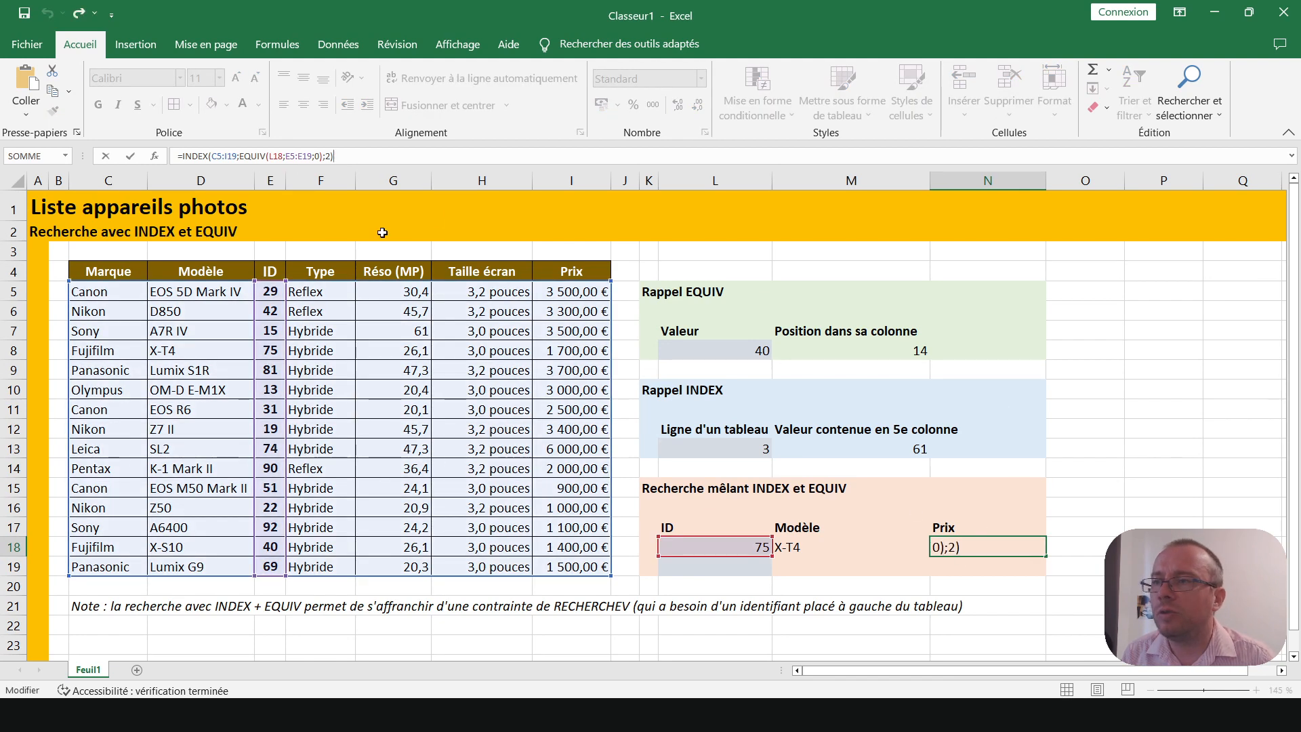
{"action": "left_click", "coordinate": [328, 158]}
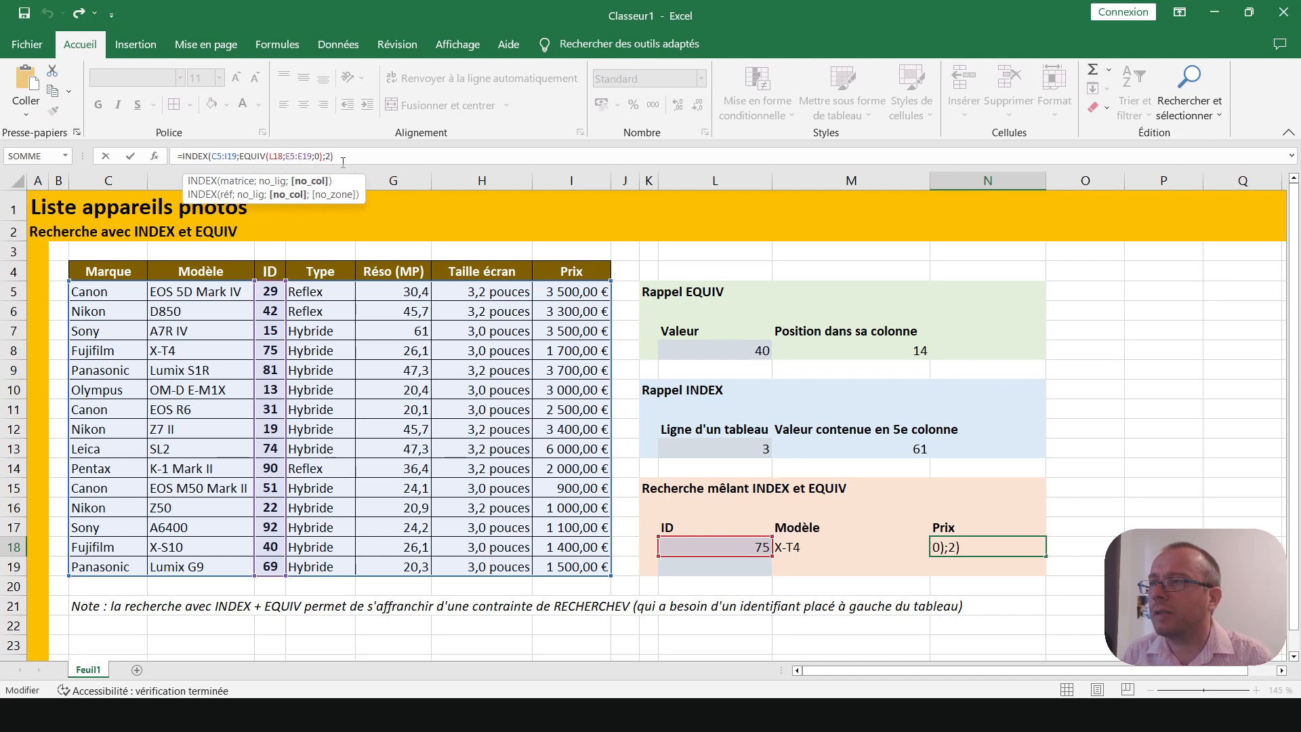
{"action": "key", "text": "BackSpace"}
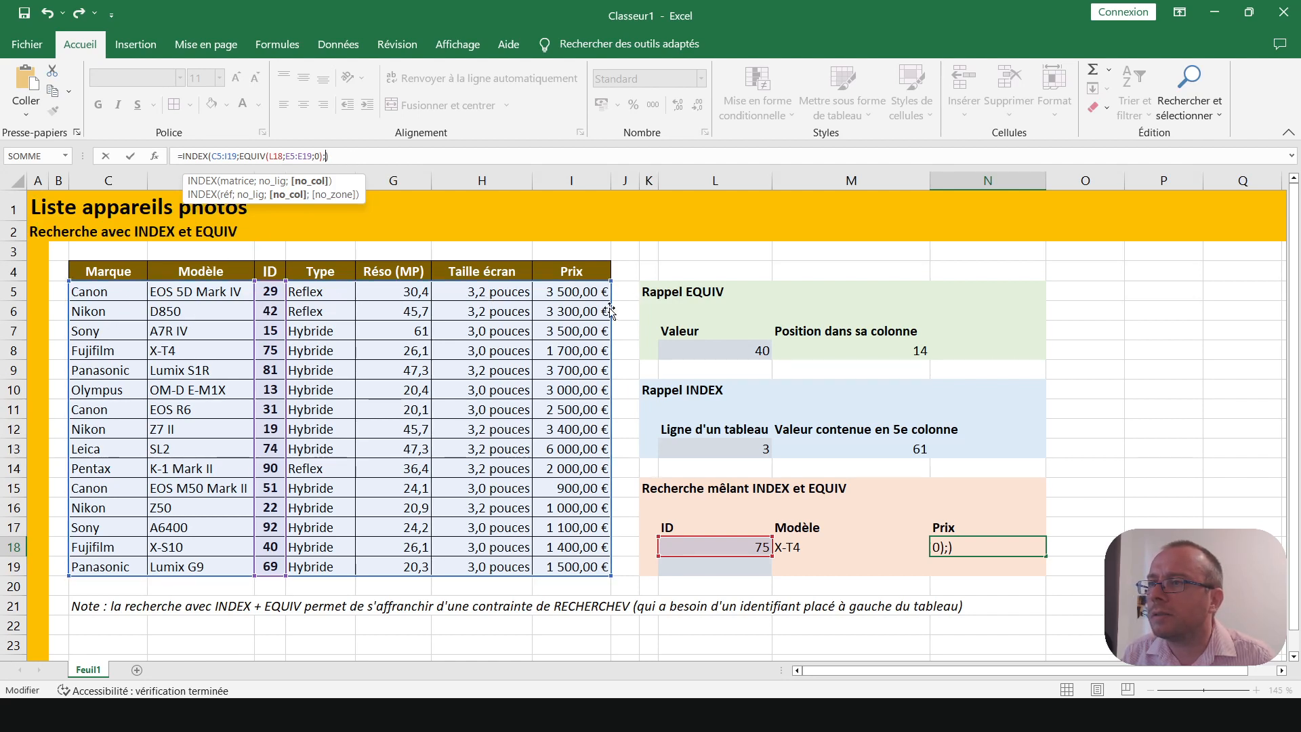
{"action": "type", "text": "7"}
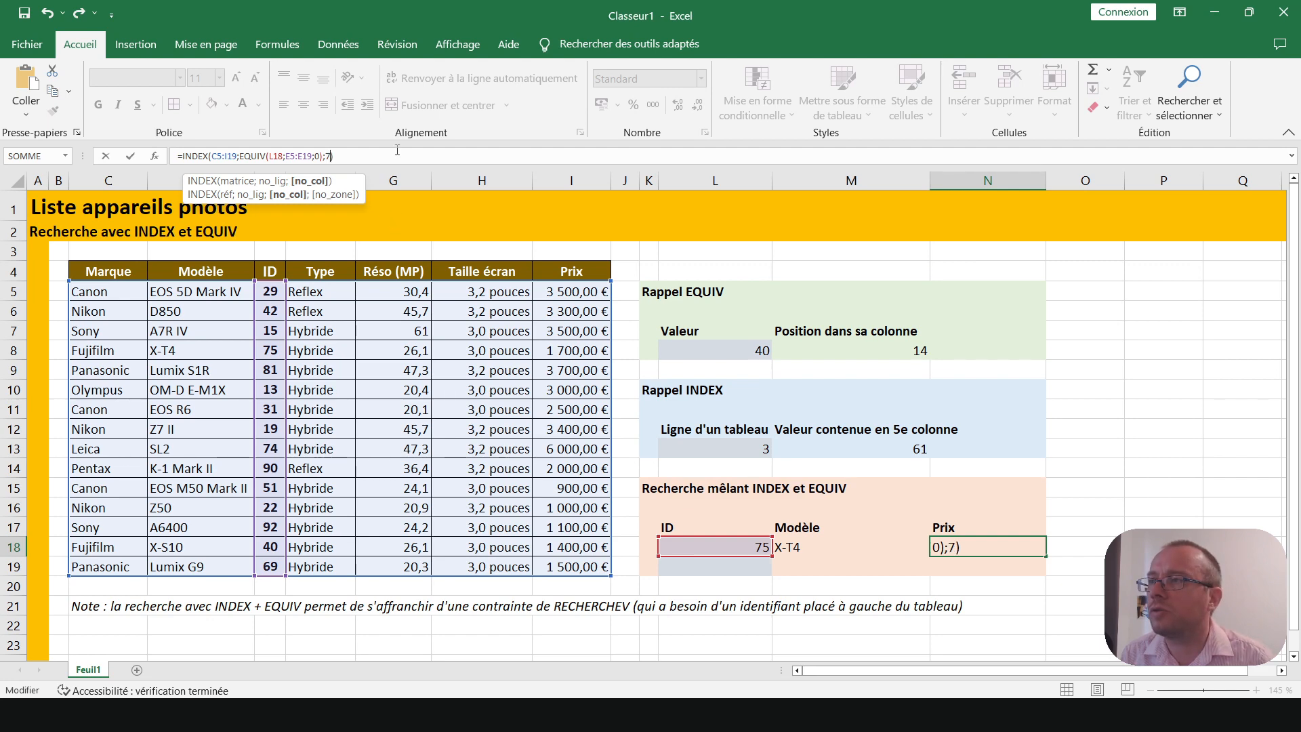
{"action": "key", "text": "ctrl+Return"}
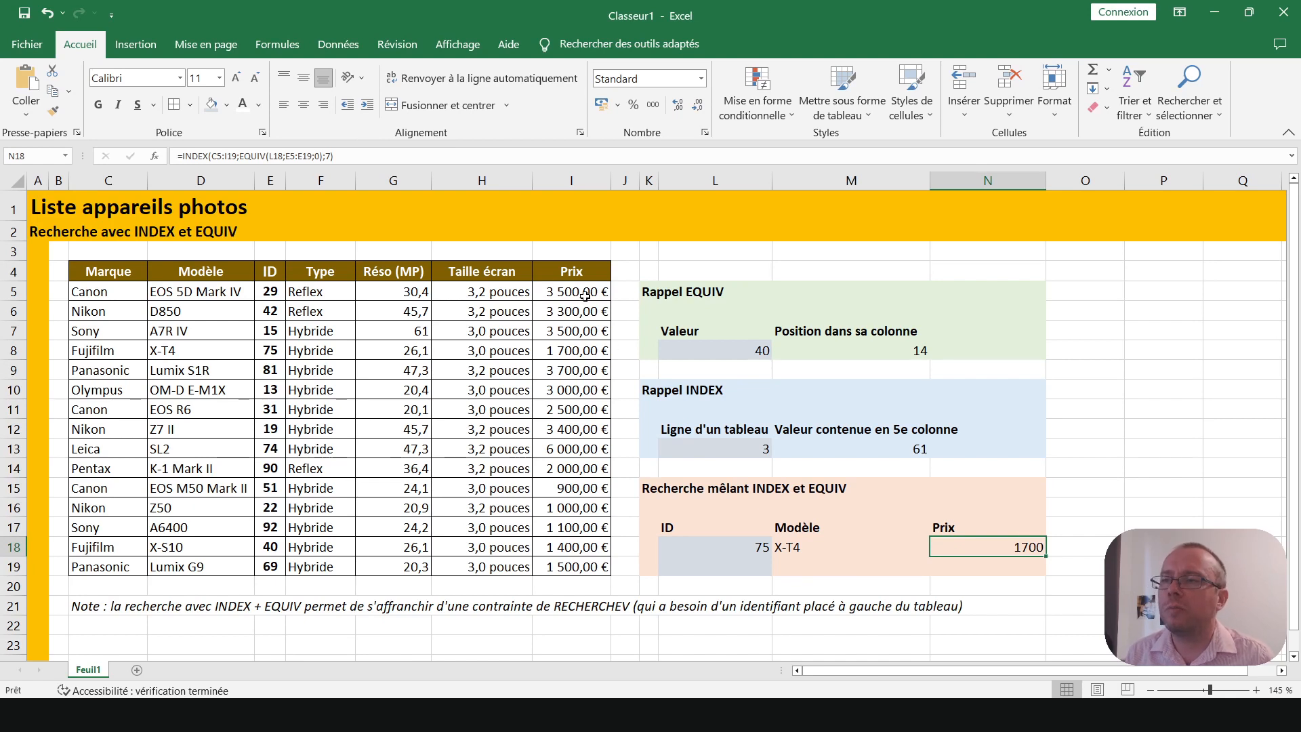
Step: Apply the Monétaire number format to the Prix result cells N18:N19, matching the Prix column I5:I19
{"action": "left_click_drag", "start_coordinate": [585, 297], "coordinate": [585, 565]}
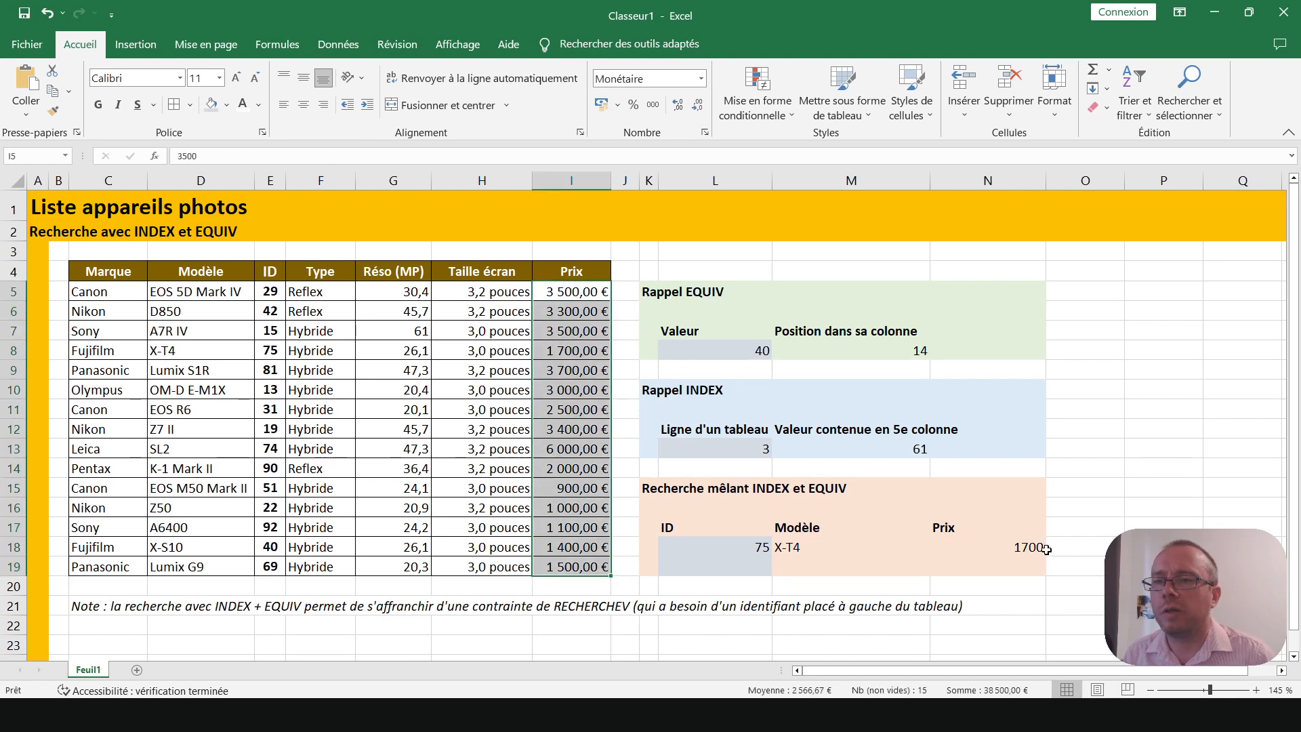
{"action": "left_click_drag", "start_coordinate": [1026, 547], "coordinate": [1025, 568]}
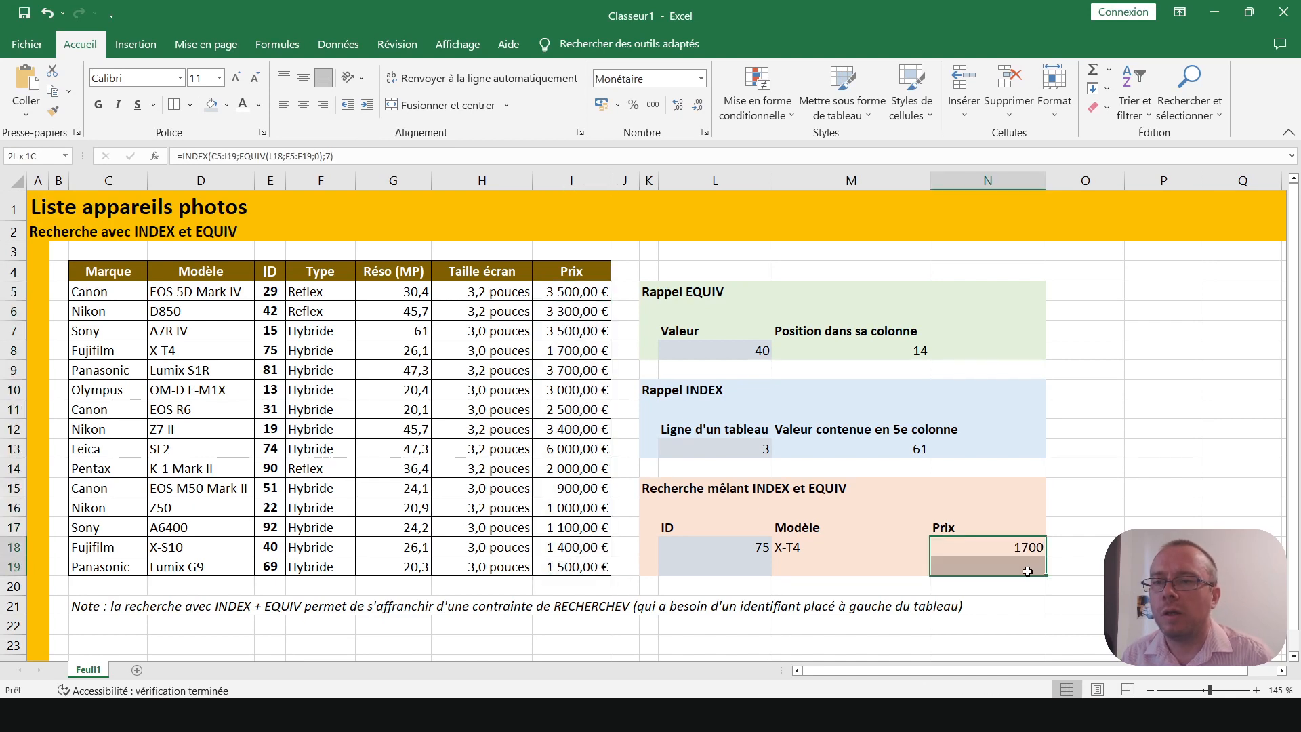
{"action": "left_click", "coordinate": [703, 84]}
{"action": "left_click", "coordinate": [677, 179]}
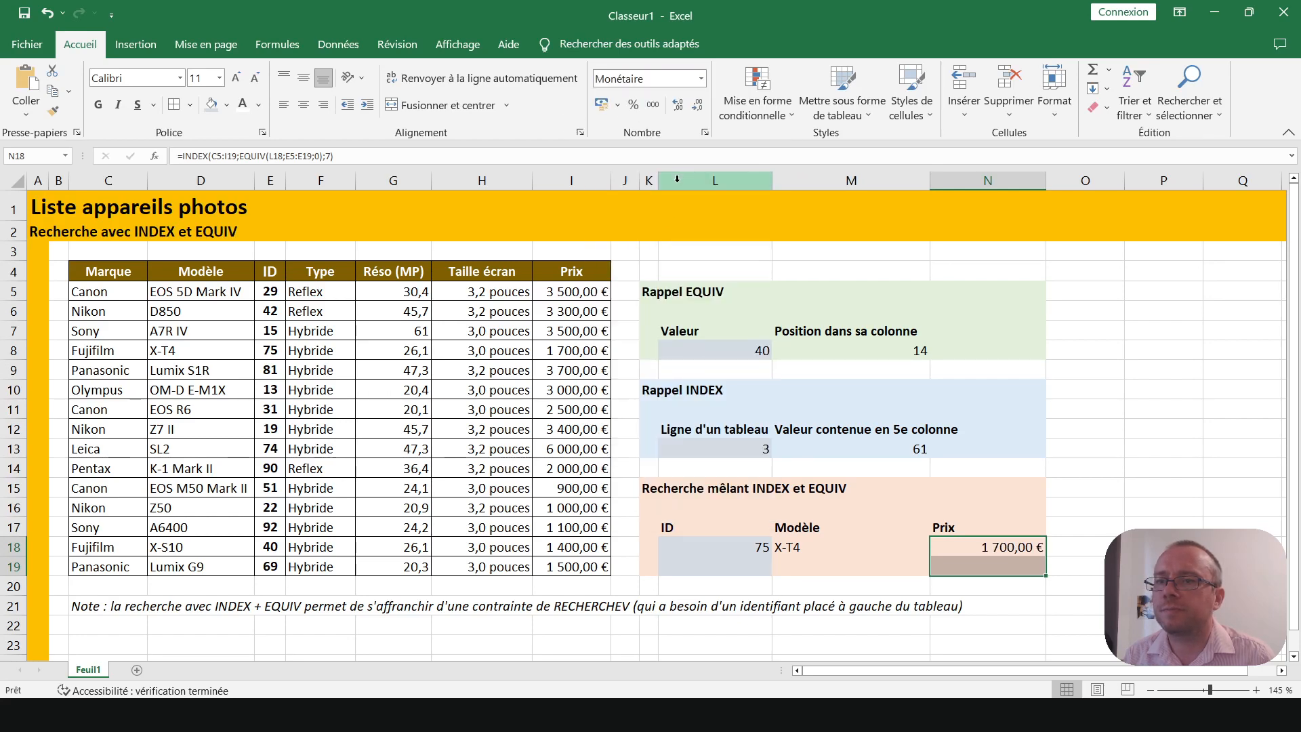
Step: Test the combined lookup by entering ID 15 in L18
{"action": "left_click", "coordinate": [365, 483]}
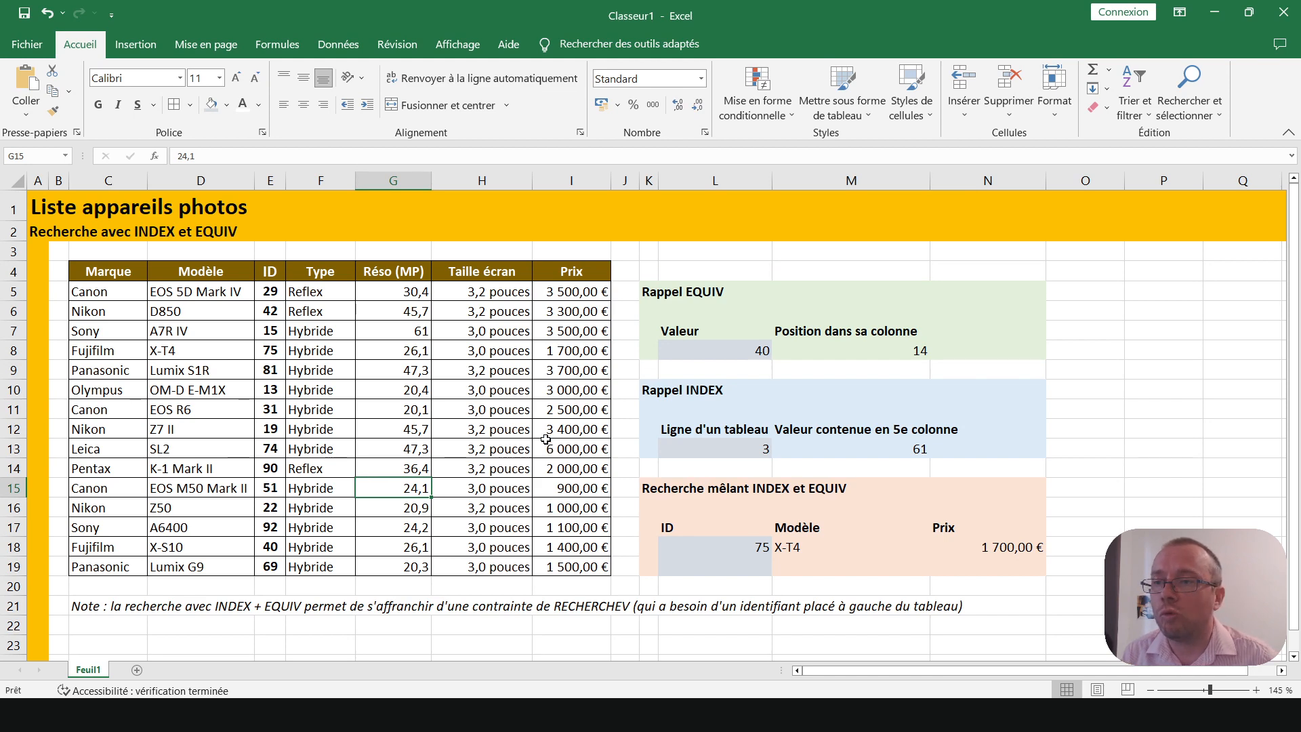
{"action": "left_click", "coordinate": [756, 548]}
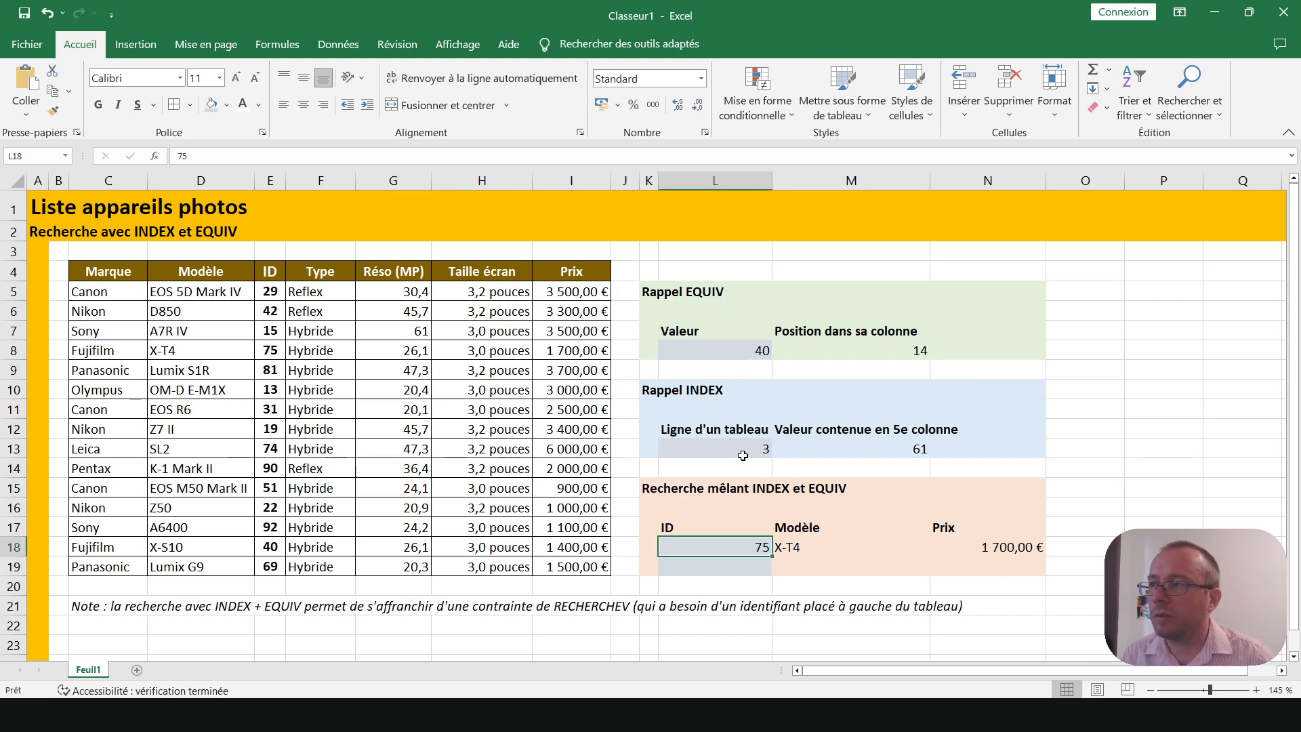
{"action": "type", "text": "15"}
{"action": "key", "text": "Return"}
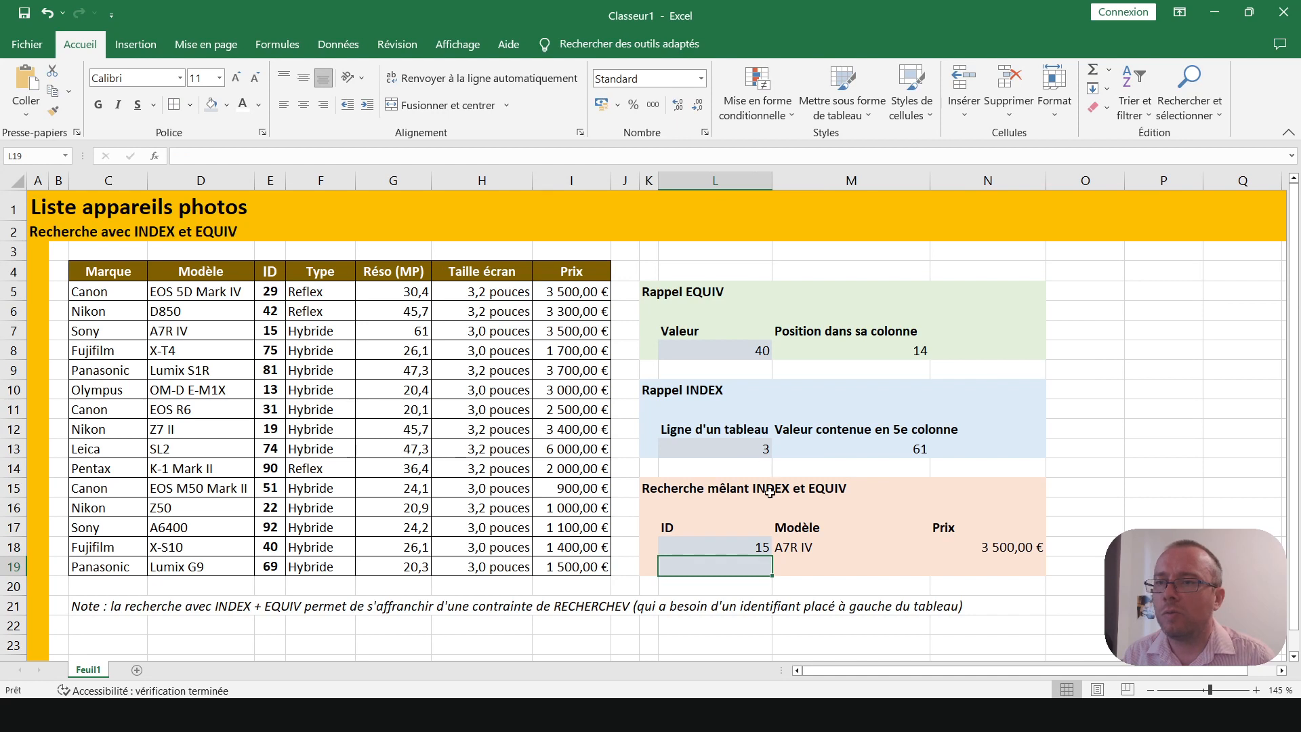
Step: Set the lookup ID in L18 to 90 and check the Modèle and Prix results in M18:N18
{"action": "left_click", "coordinate": [749, 526]}
{"action": "left_click", "coordinate": [747, 540]}
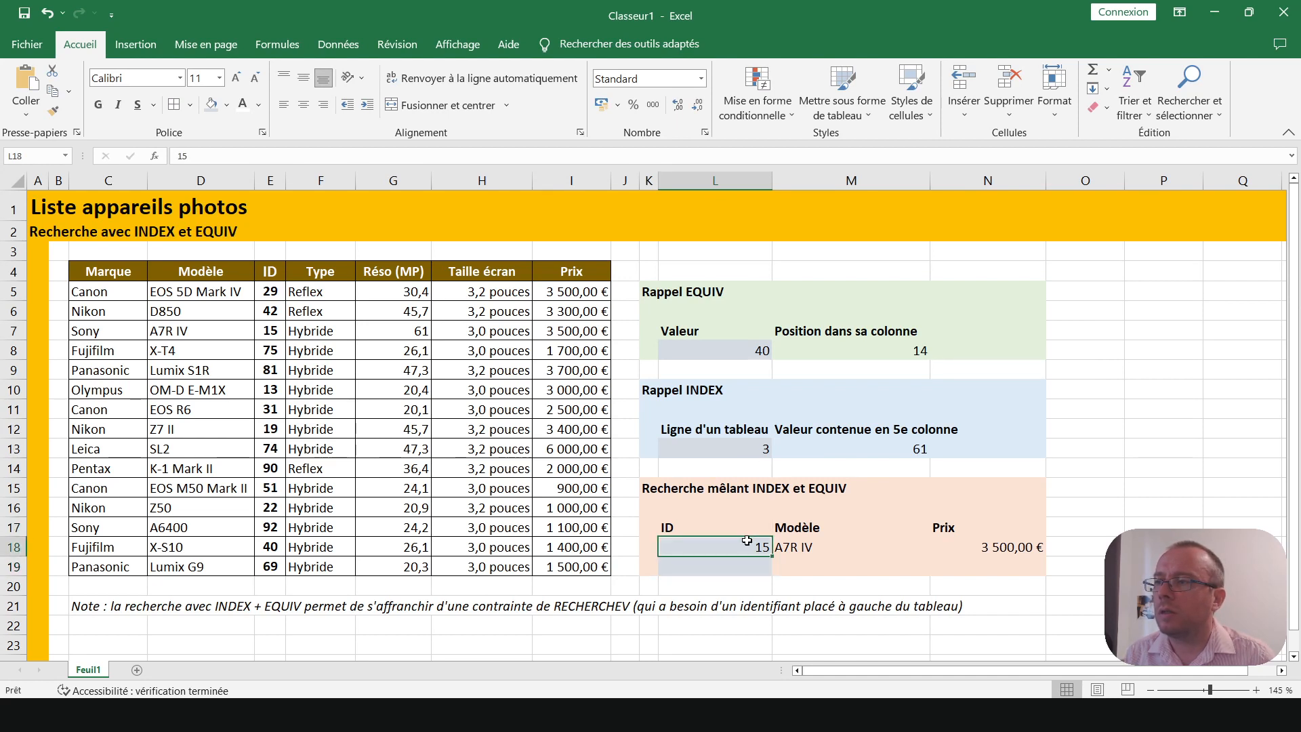
{"action": "type", "text": "90"}
{"action": "key", "text": "Return"}
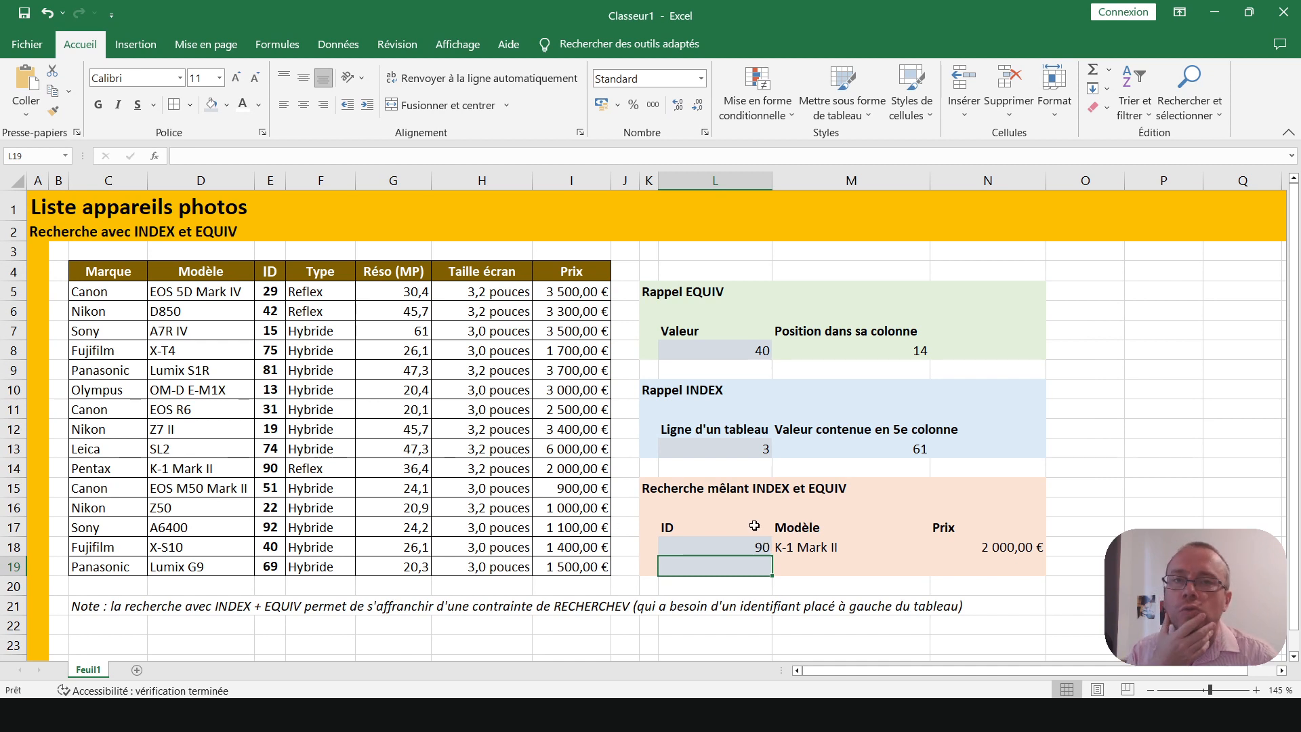
{"action": "left_click", "coordinate": [718, 549]}
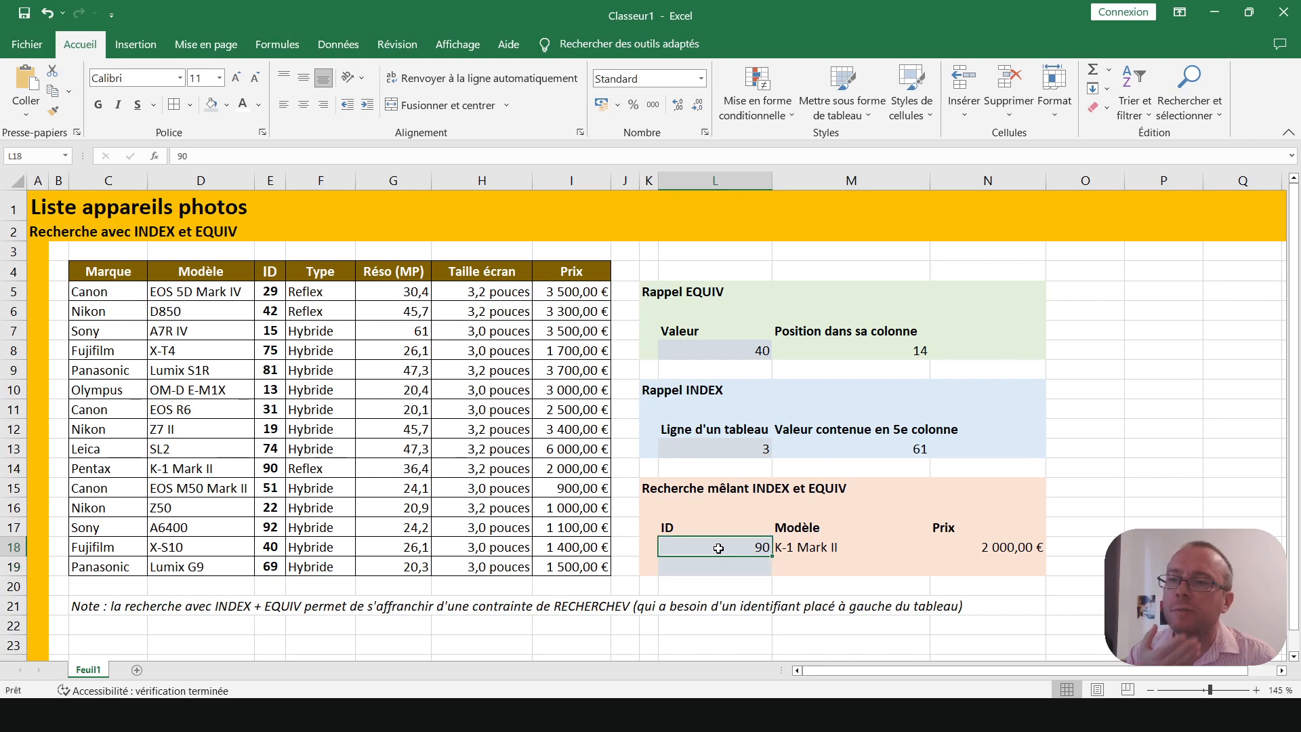
{"action": "left_click", "coordinate": [811, 552]}
{"action": "left_click", "coordinate": [990, 549]}
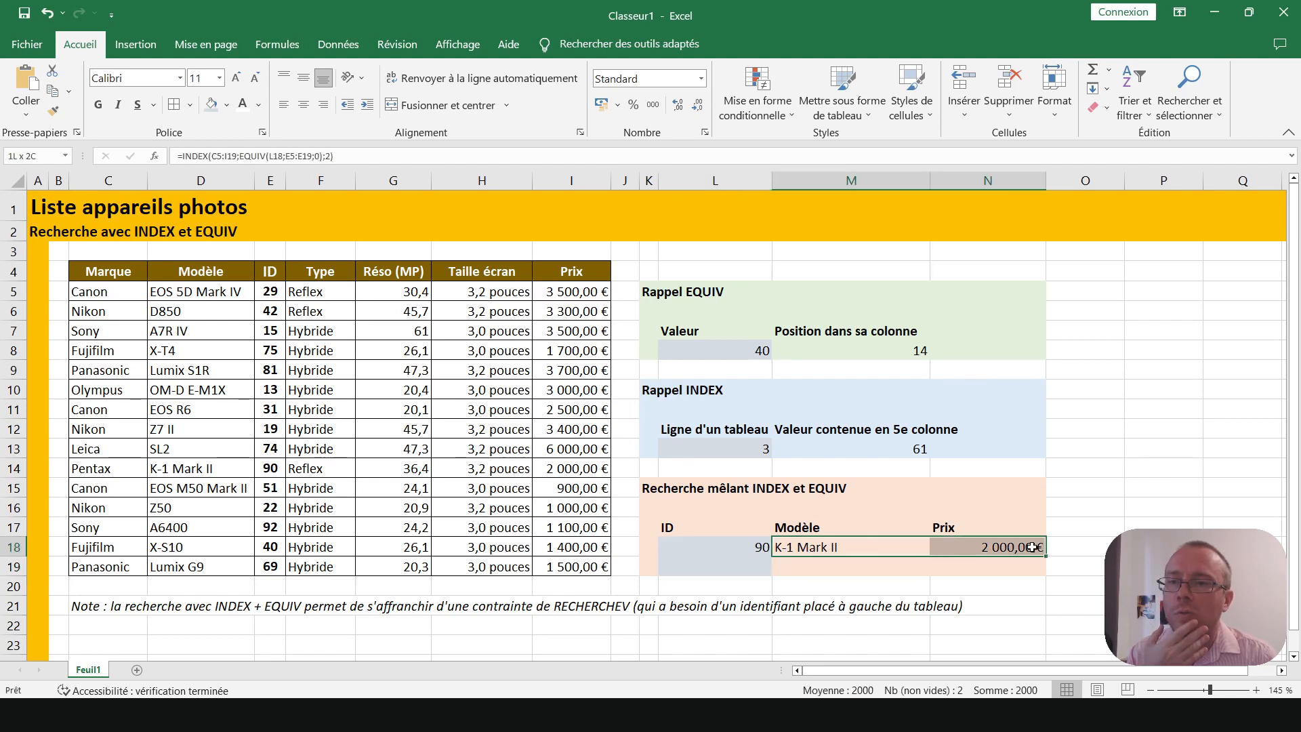
Step: Enter 40 as a second lookup ID in L19
{"action": "left_click", "coordinate": [738, 563]}
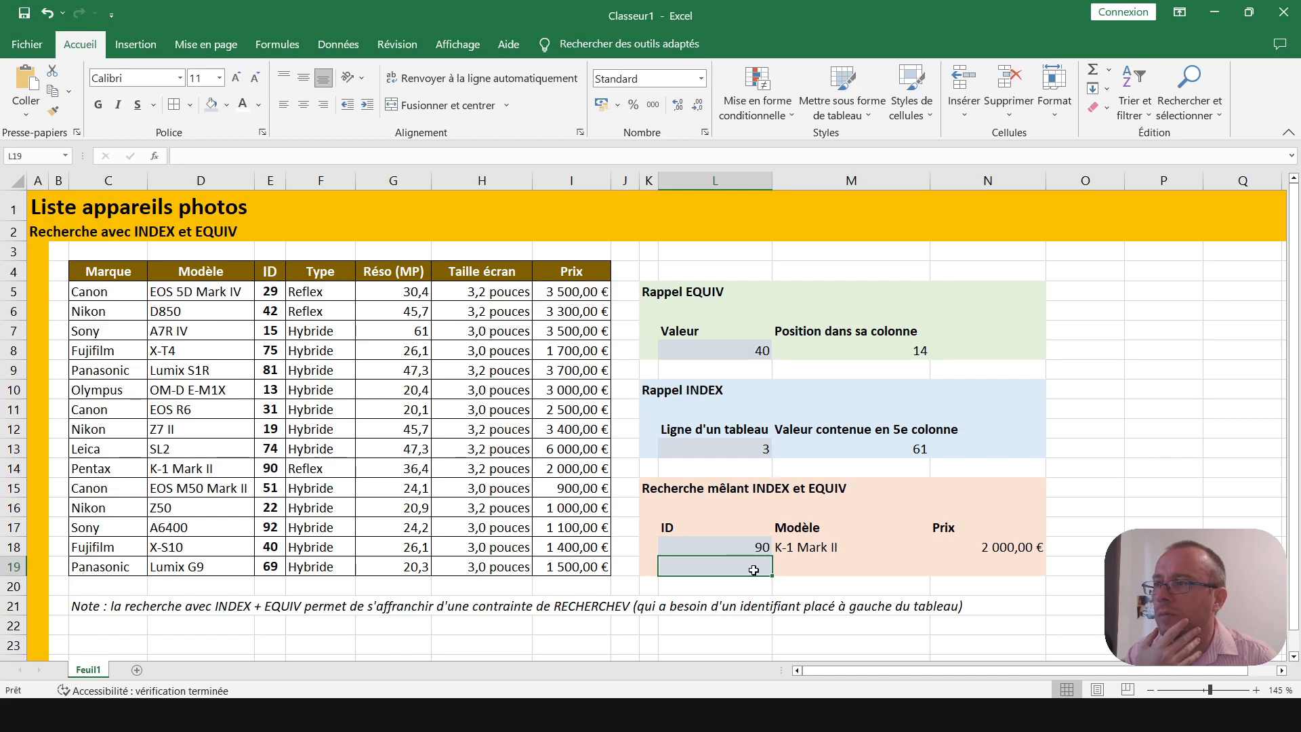
{"action": "type", "text": "40"}
{"action": "key", "text": "Return"}
{"action": "key", "text": "Up"}
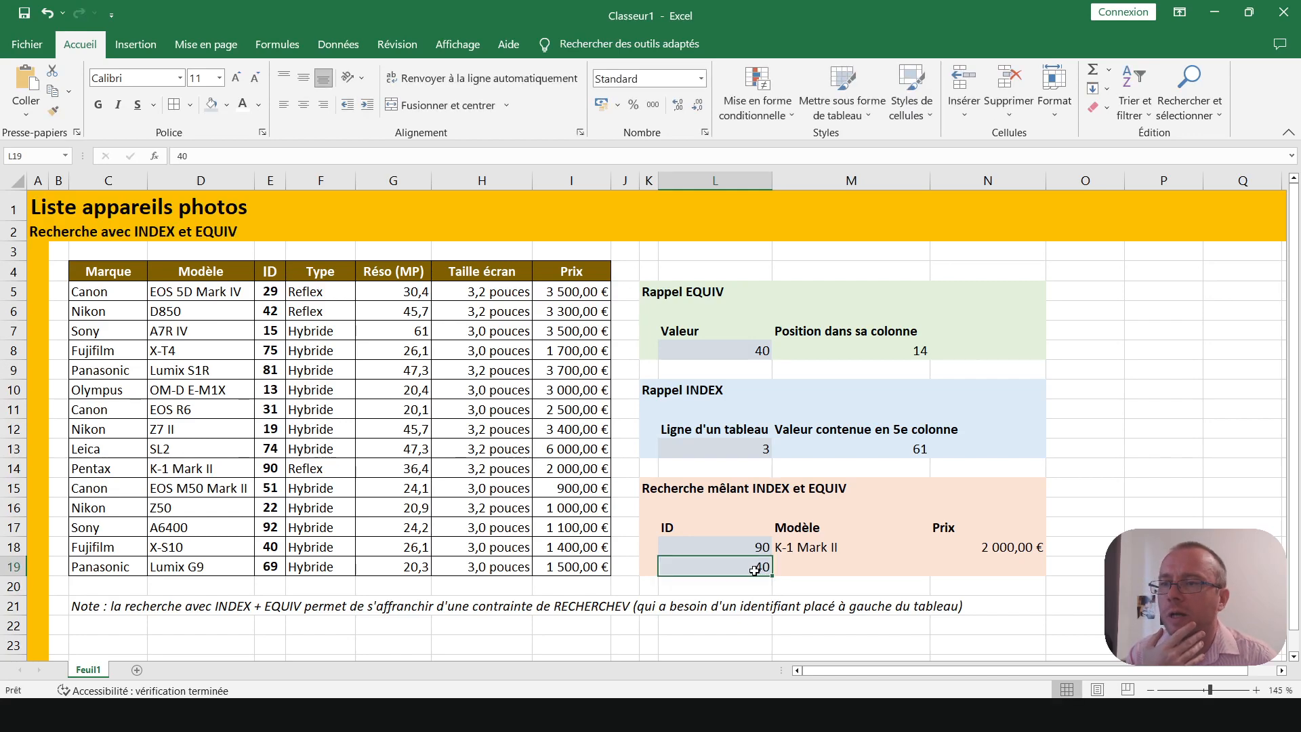
Step: Fill the Modèle and Prix formulas from M18:N18 down to row 19 and view the error options for M19
{"action": "left_click_drag", "start_coordinate": [888, 551], "coordinate": [1047, 568]}
{"action": "left_click", "coordinate": [855, 571]}
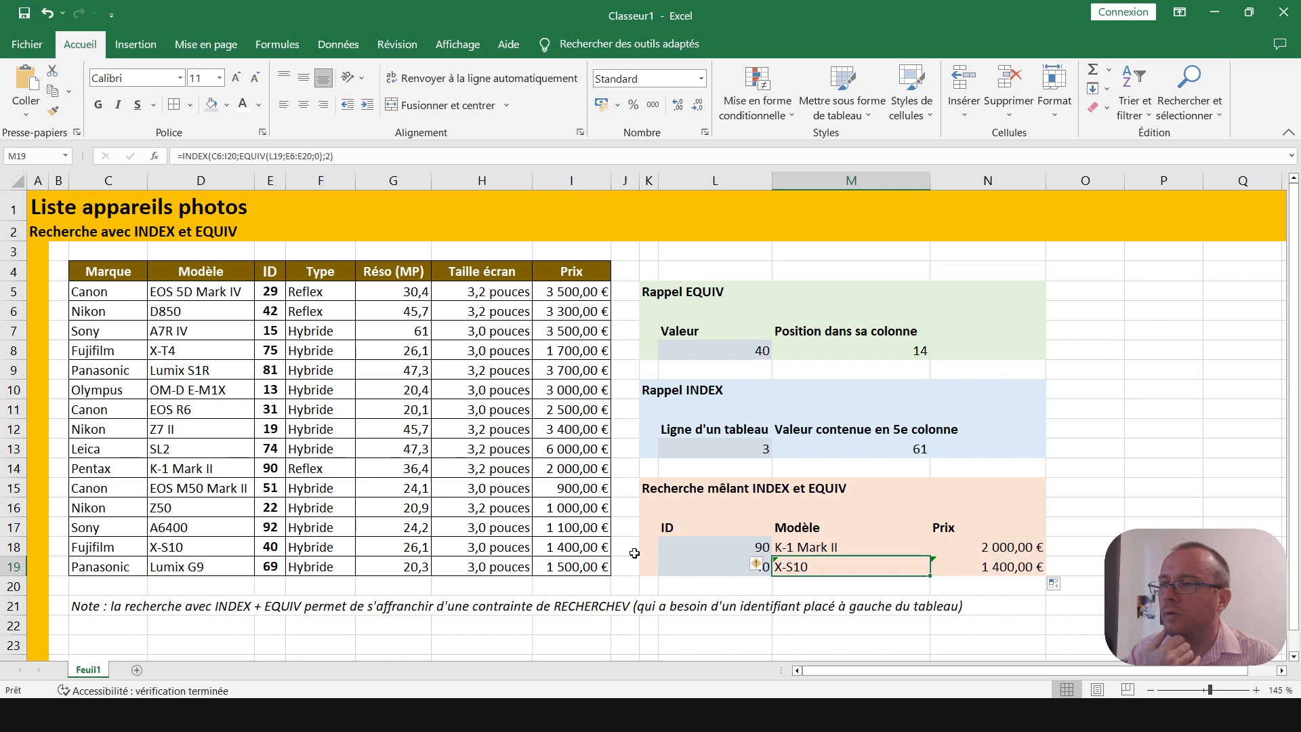
{"action": "left_click", "coordinate": [758, 566]}
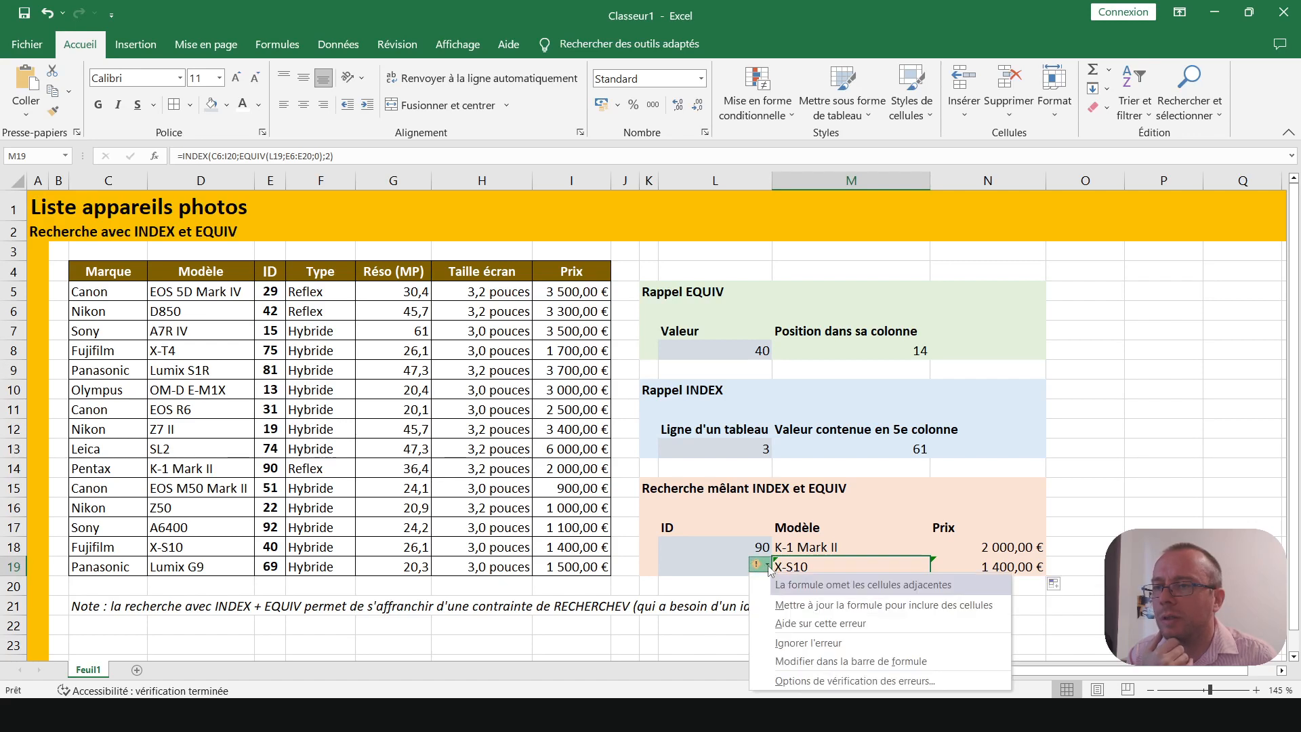
{"action": "left_click", "coordinate": [768, 567]}
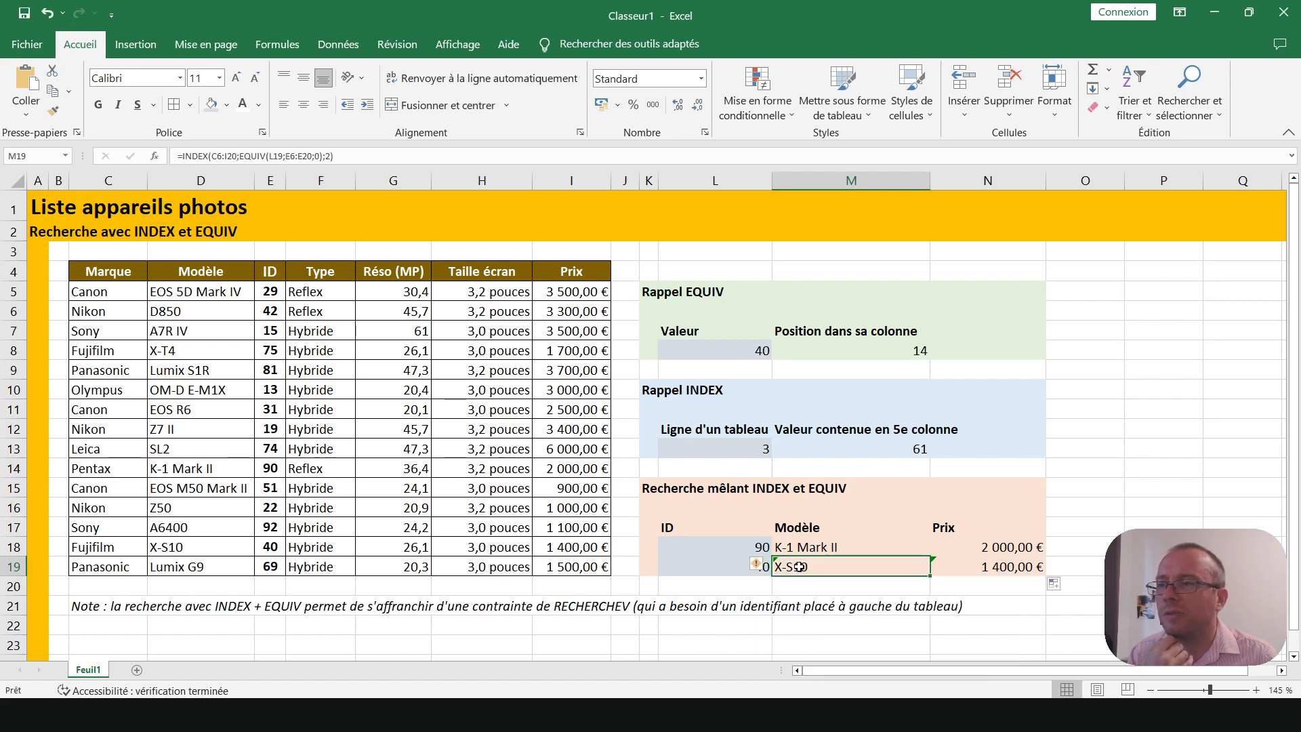
Step: Set the second lookup ID in L19 to 29
{"action": "left_click", "coordinate": [708, 563]}
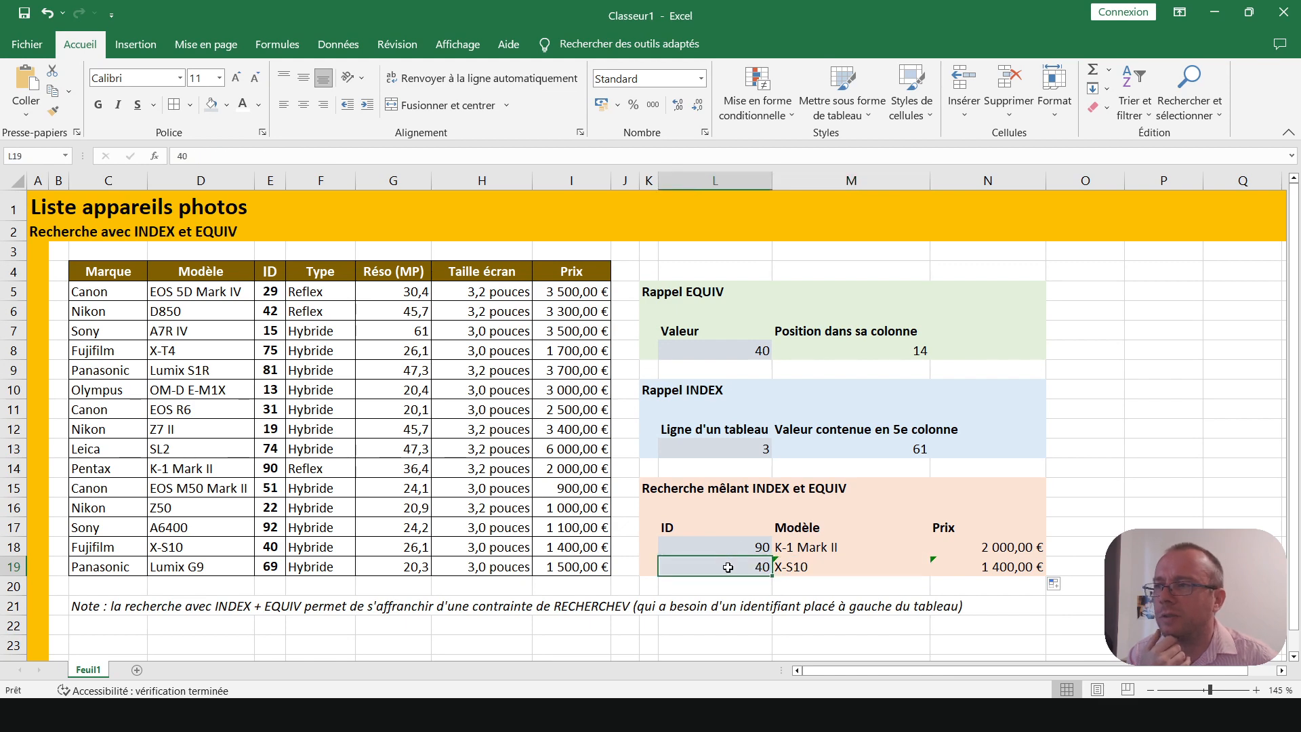
{"action": "type", "text": "29"}
{"action": "key", "text": "Return"}
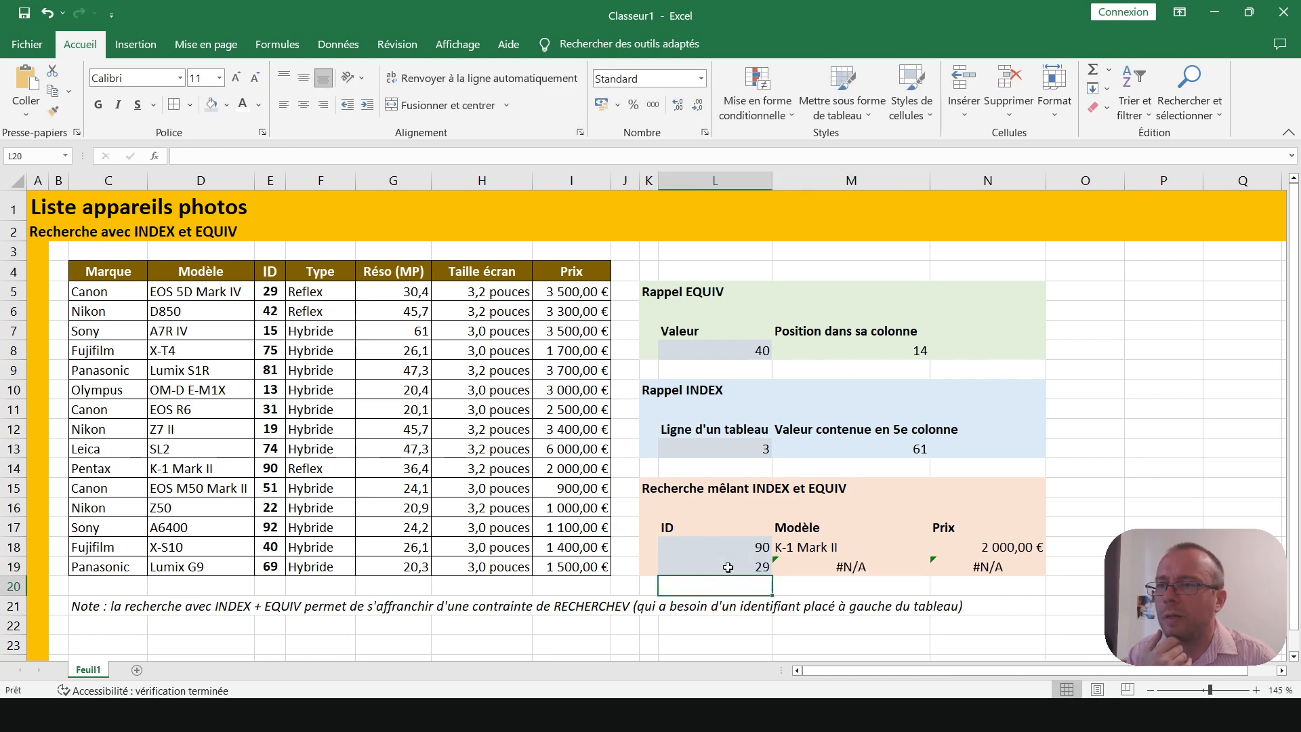
Step: Compare ID 29 in the table with the formulas in M18 and M19, examining the ranges M19 references
{"action": "left_click", "coordinate": [728, 568]}
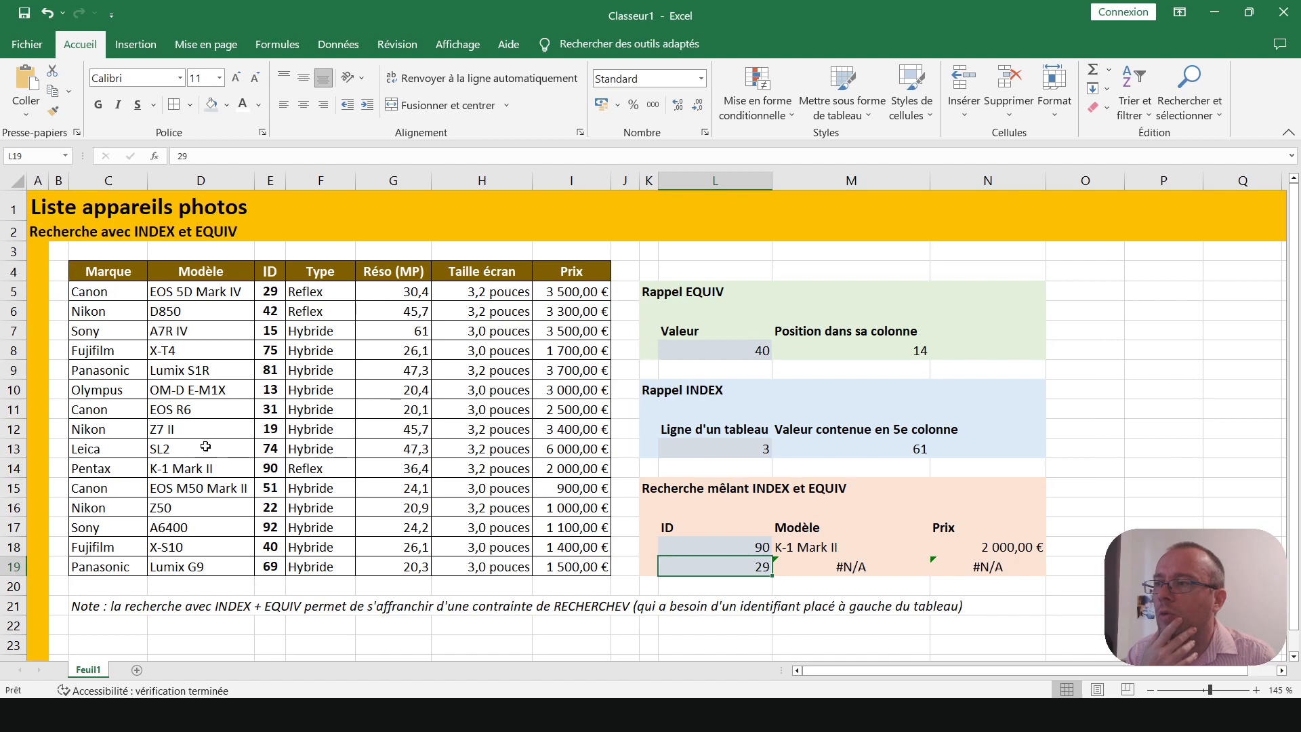
{"action": "left_click", "coordinate": [270, 292]}
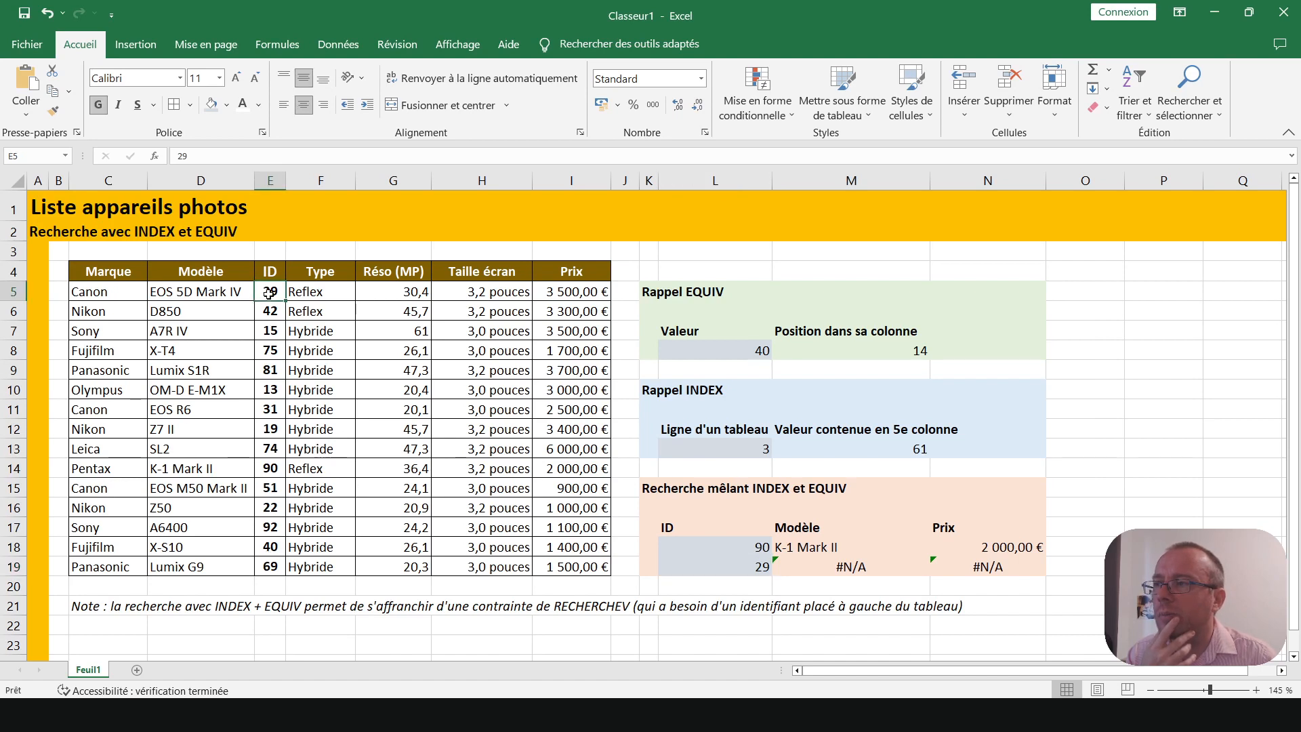
{"action": "left_click", "coordinate": [800, 547]}
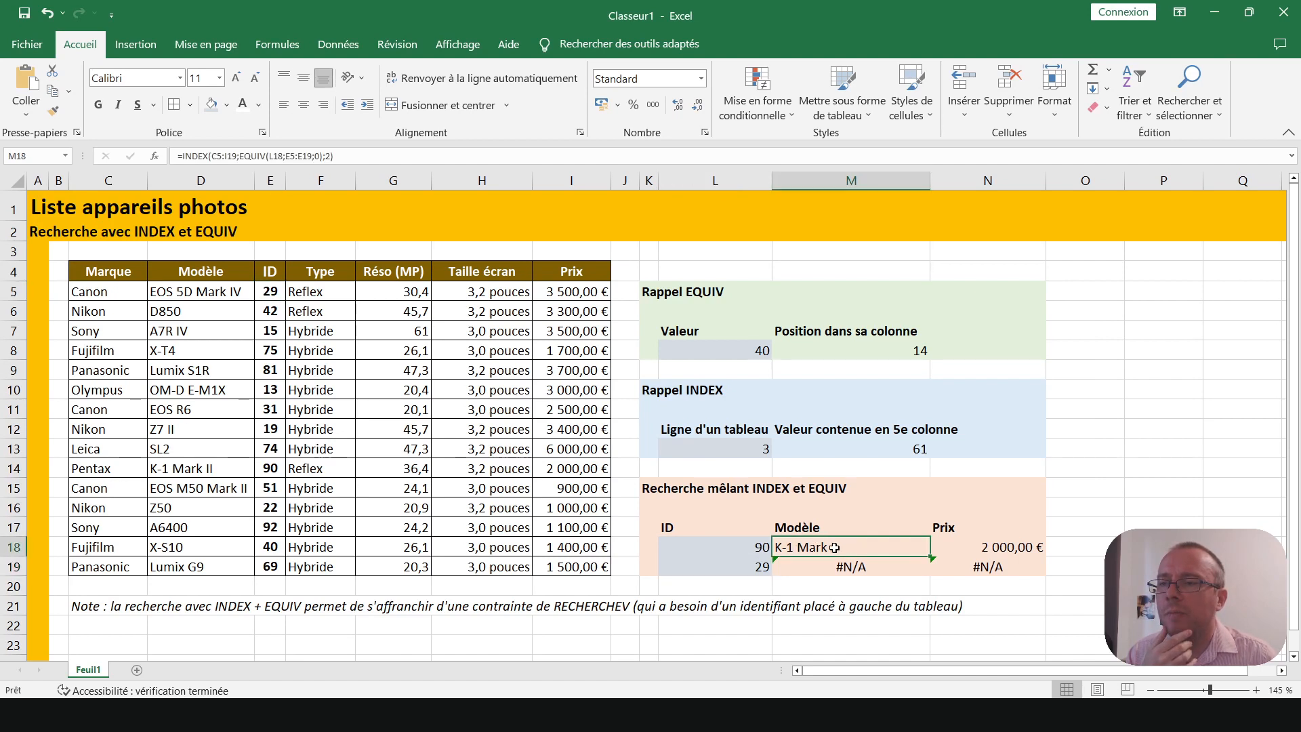
{"action": "left_click", "coordinate": [835, 566]}
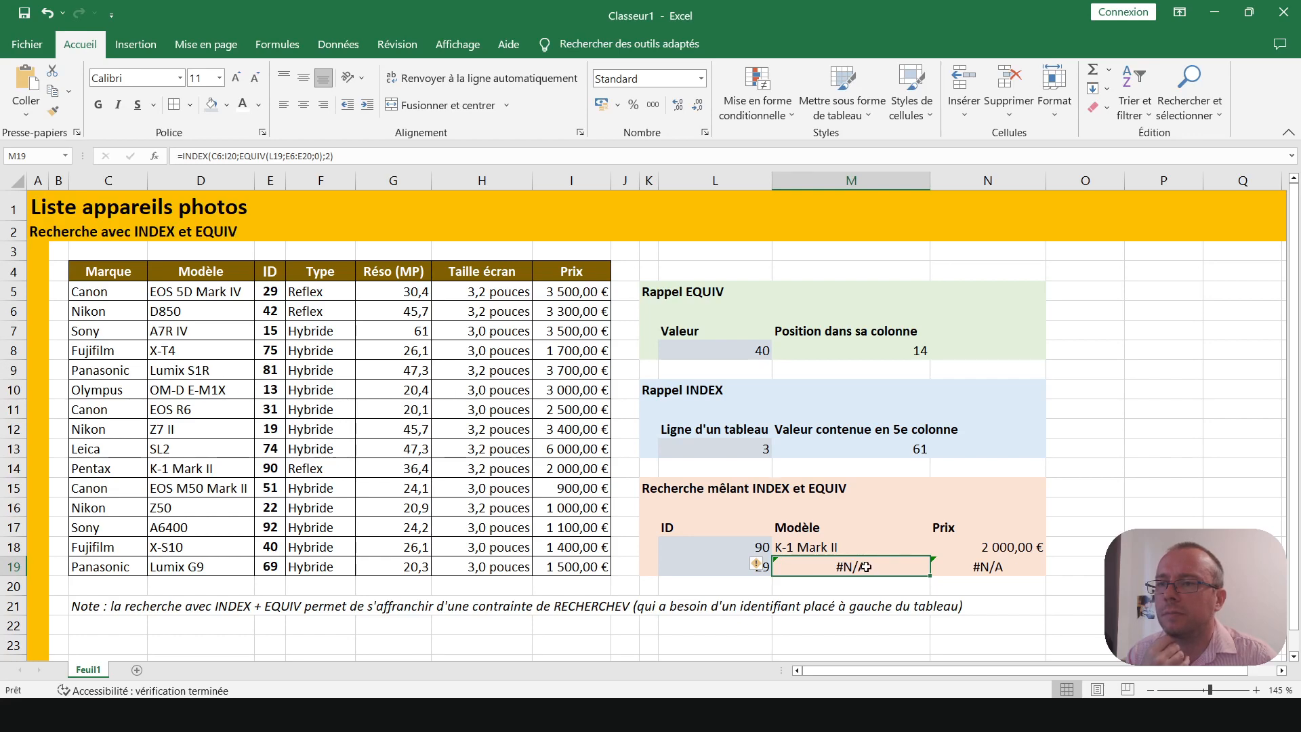
{"action": "double_click", "coordinate": [866, 567]}
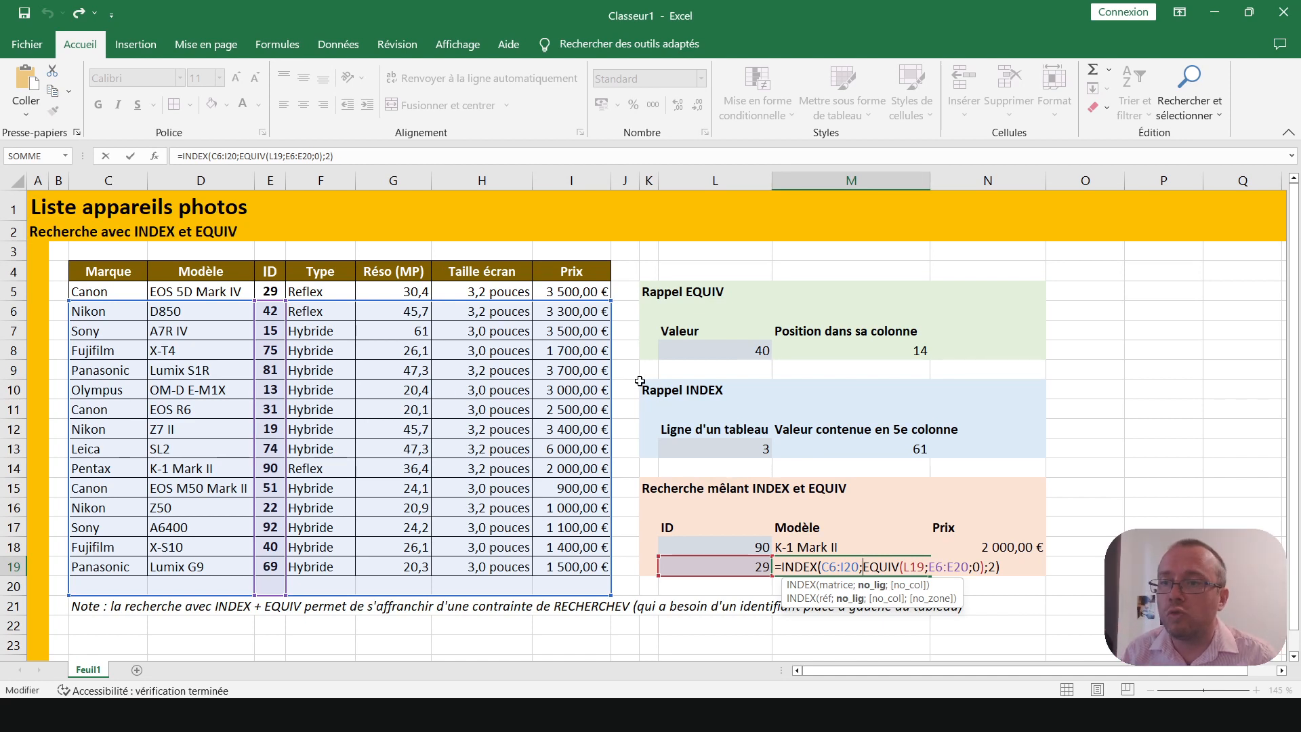
{"action": "key", "text": "ctrl+Return"}
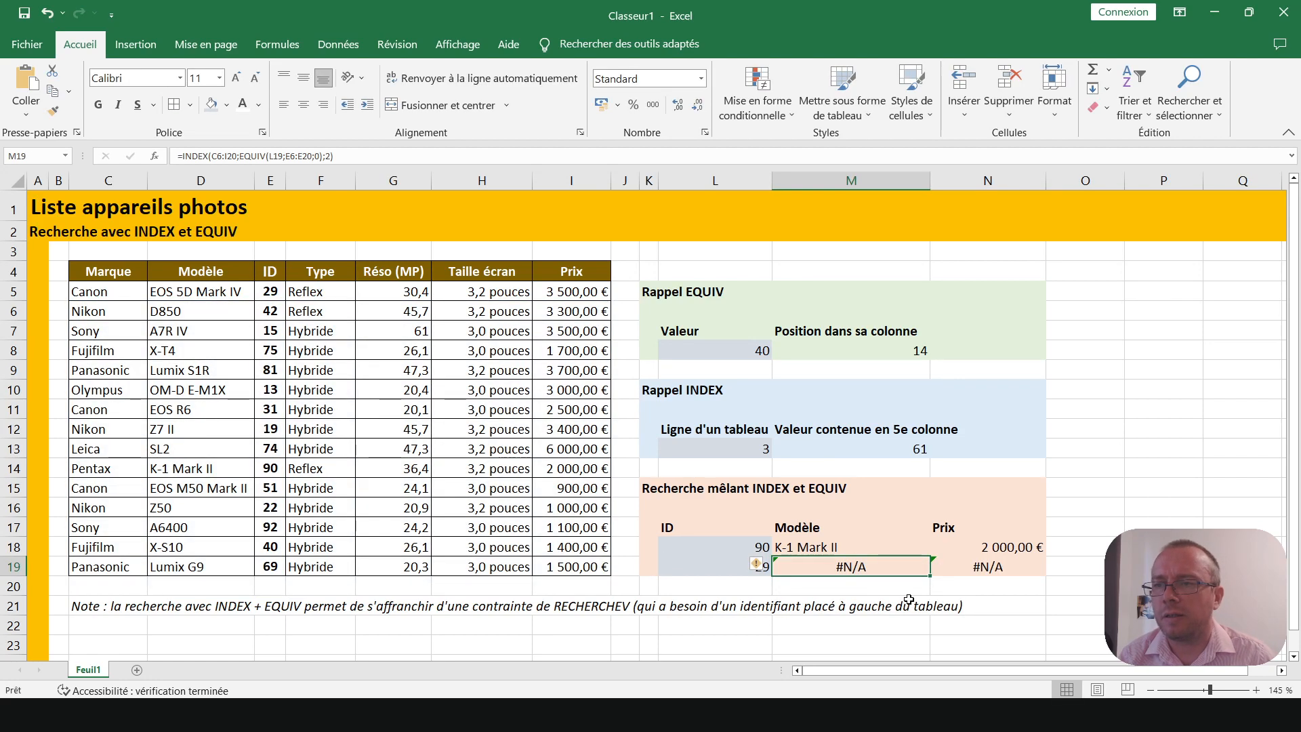
Step: Clear the copied Modèle and Prix formulas from M19:N19
{"action": "left_click_drag", "start_coordinate": [834, 566], "coordinate": [958, 565]}
{"action": "key", "text": "Delete"}
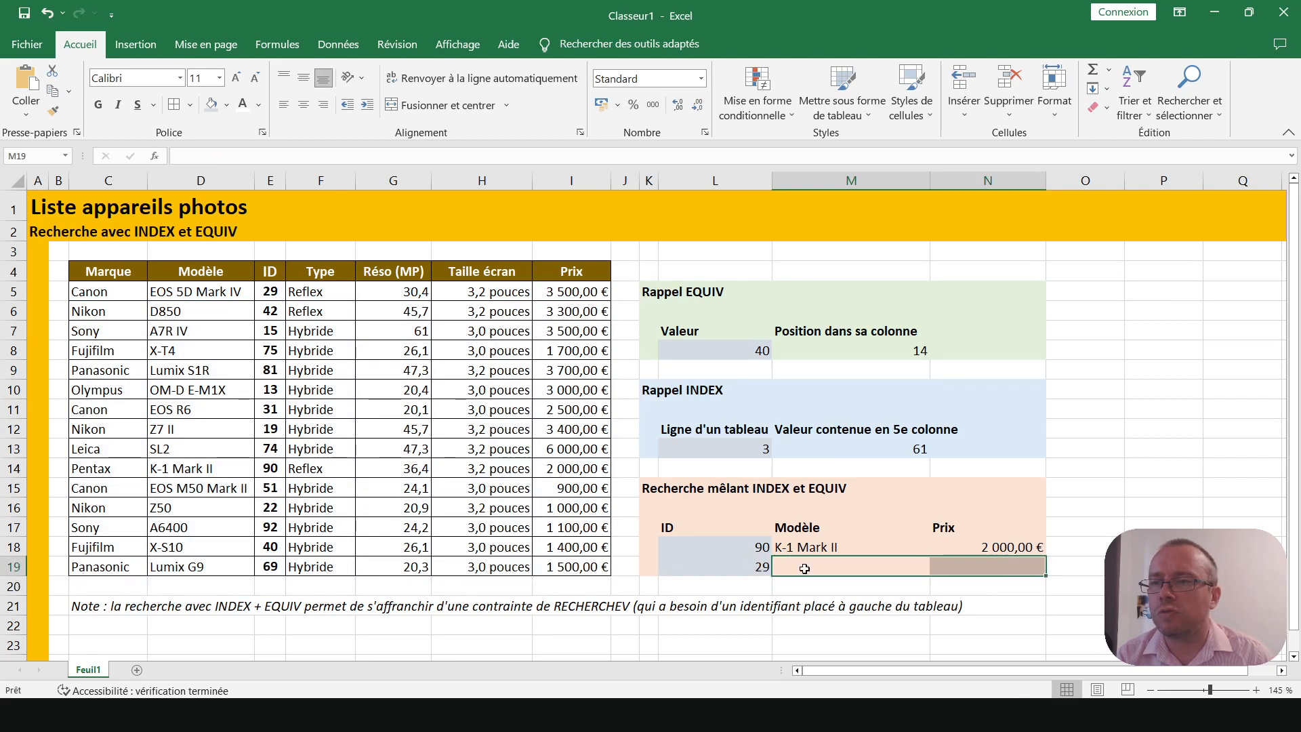
Step: Review the references in M18's formula and make its INDEX table range absolute as $C$5:$I$19
{"action": "left_click", "coordinate": [864, 546]}
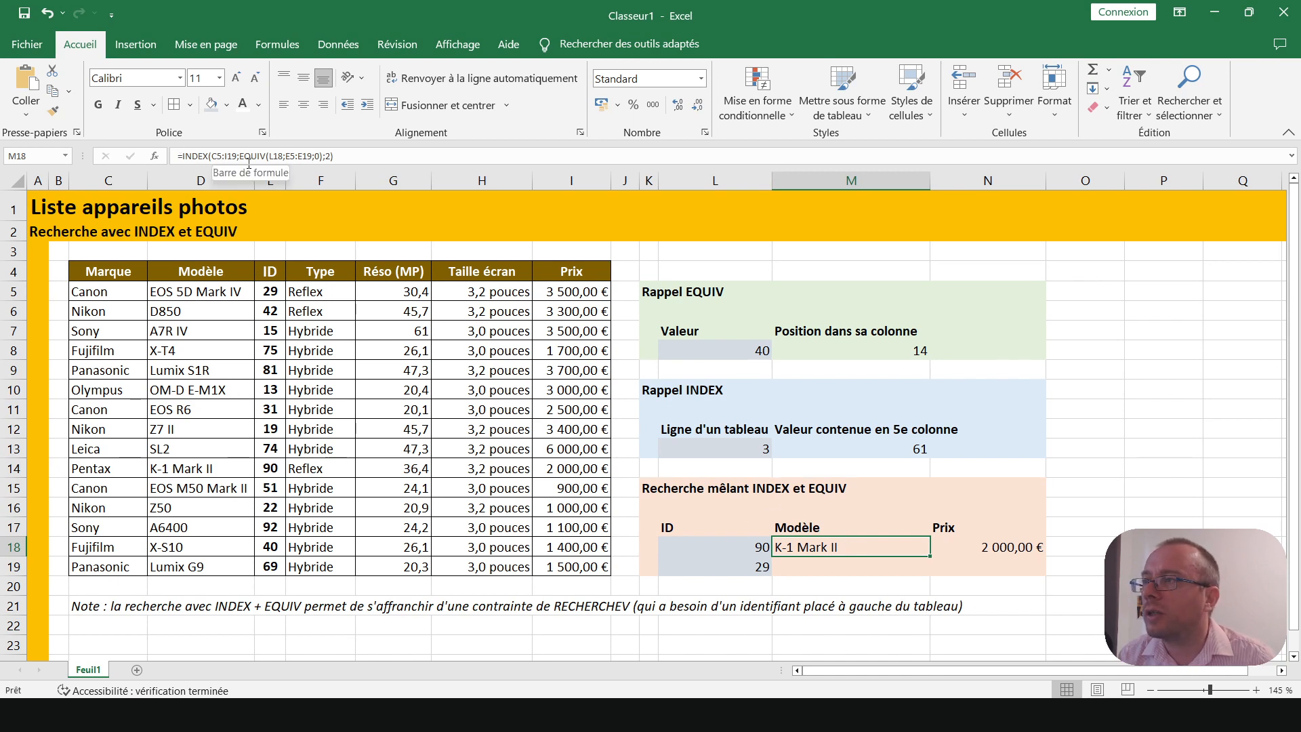
{"action": "double_click", "coordinate": [827, 546]}
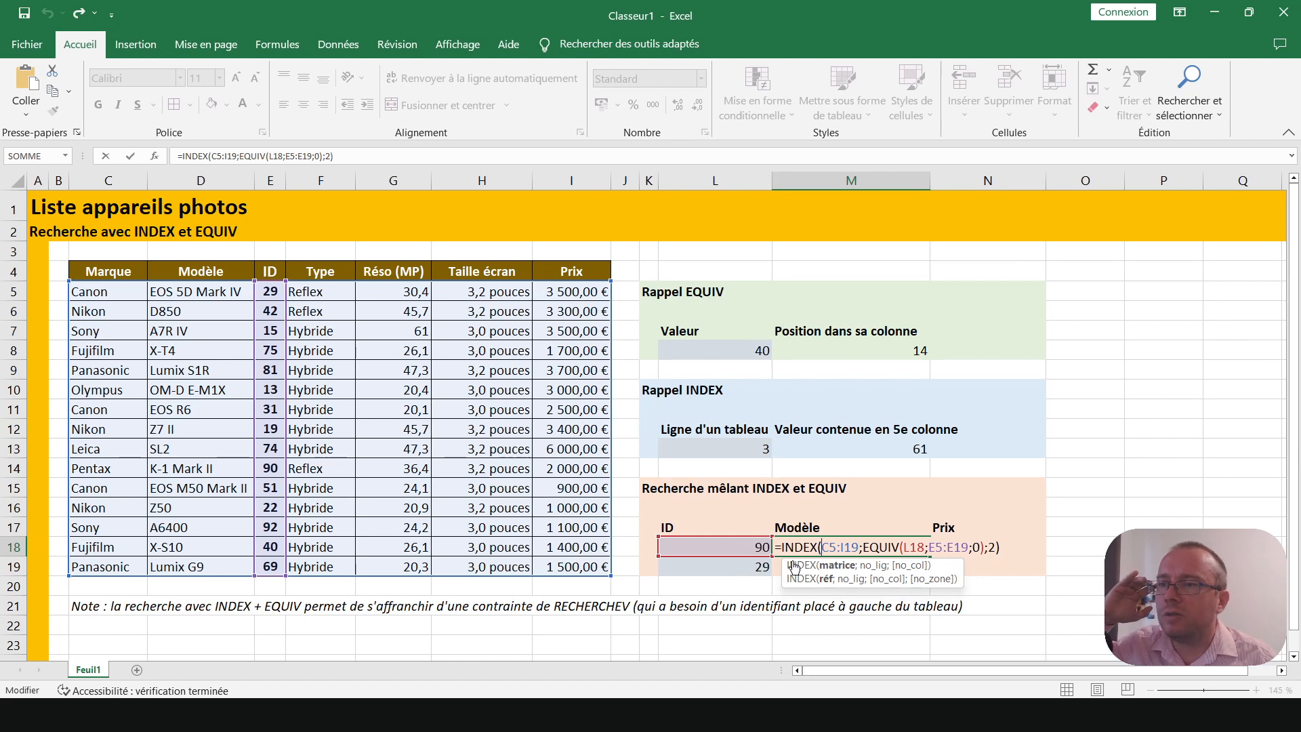
{"action": "double_click", "coordinate": [911, 547]}
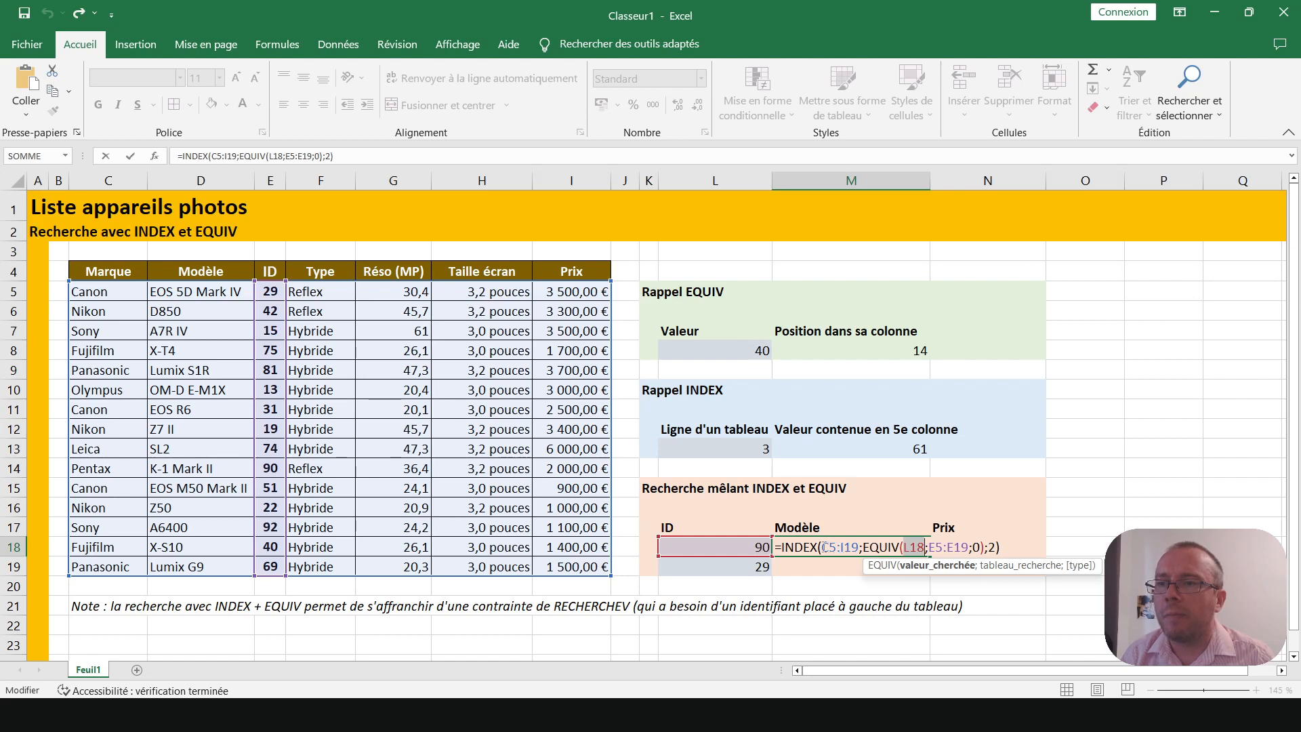
{"action": "left_click_drag", "start_coordinate": [825, 547], "coordinate": [859, 547]}
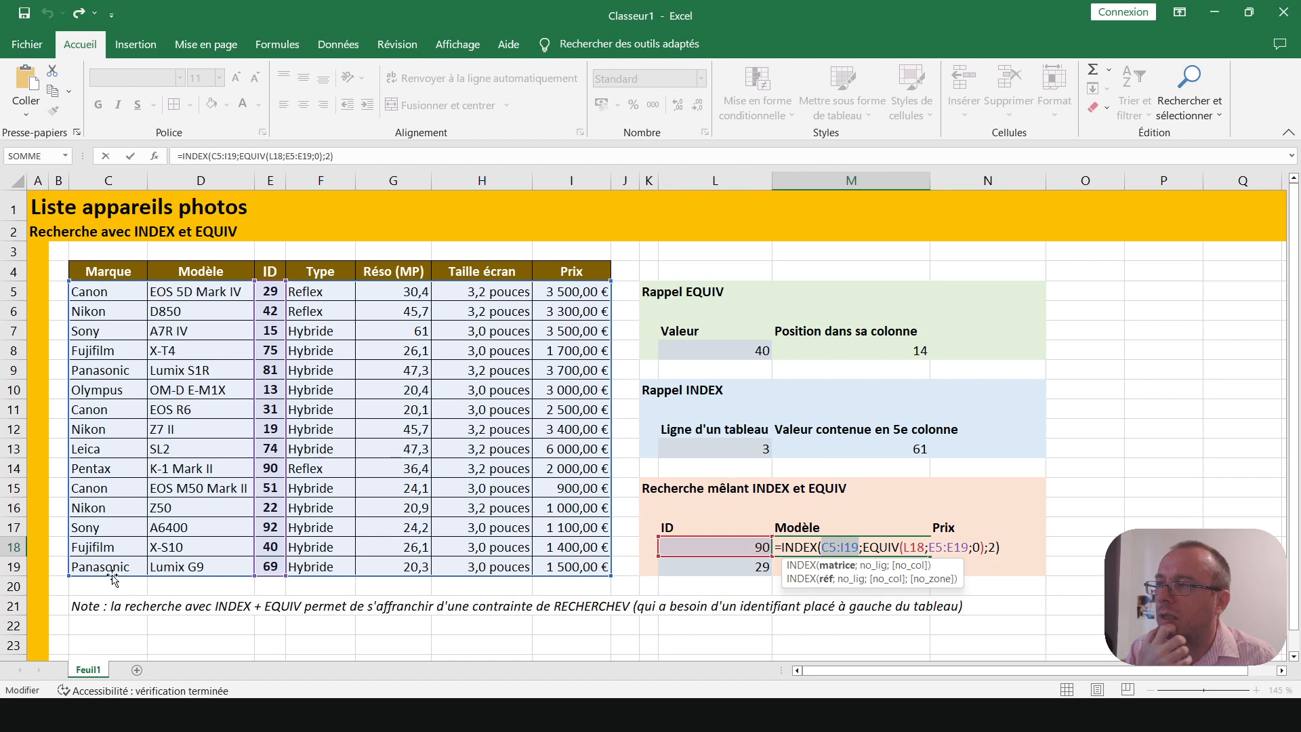
{"action": "left_click", "coordinate": [826, 549]}
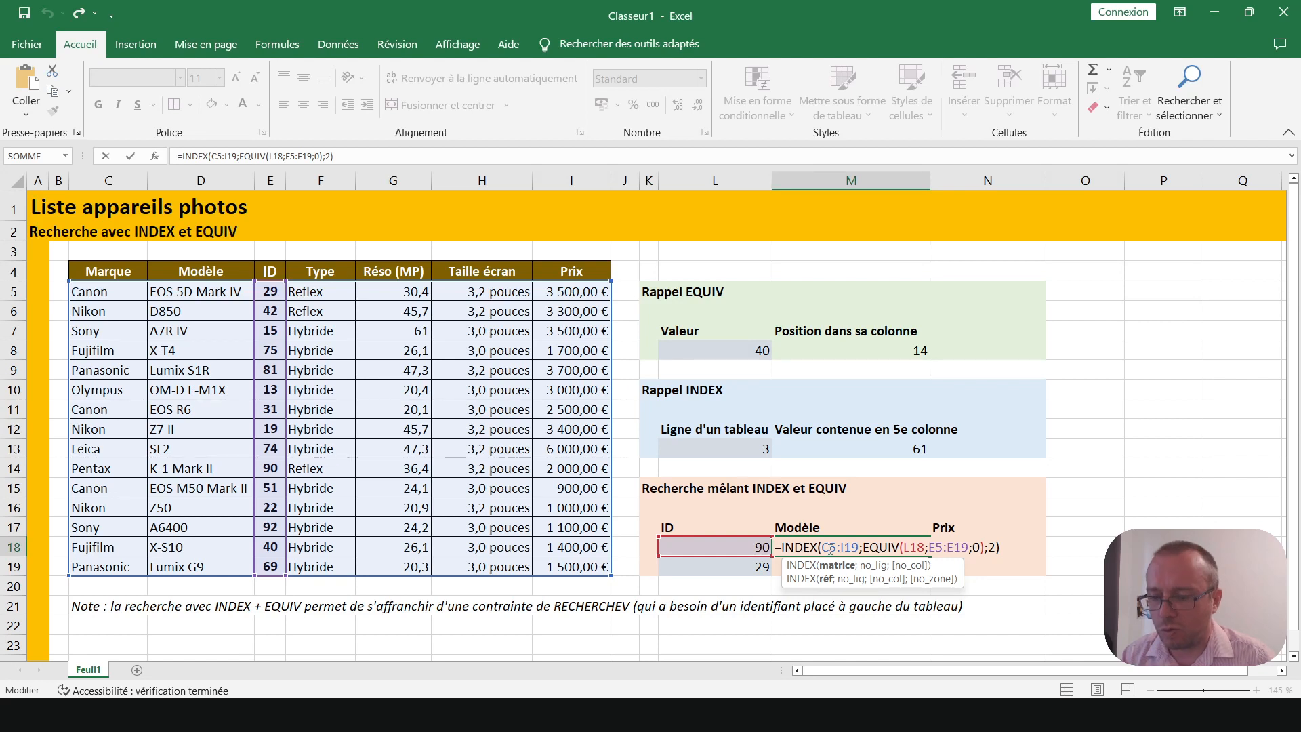
{"action": "key", "text": "F4"}
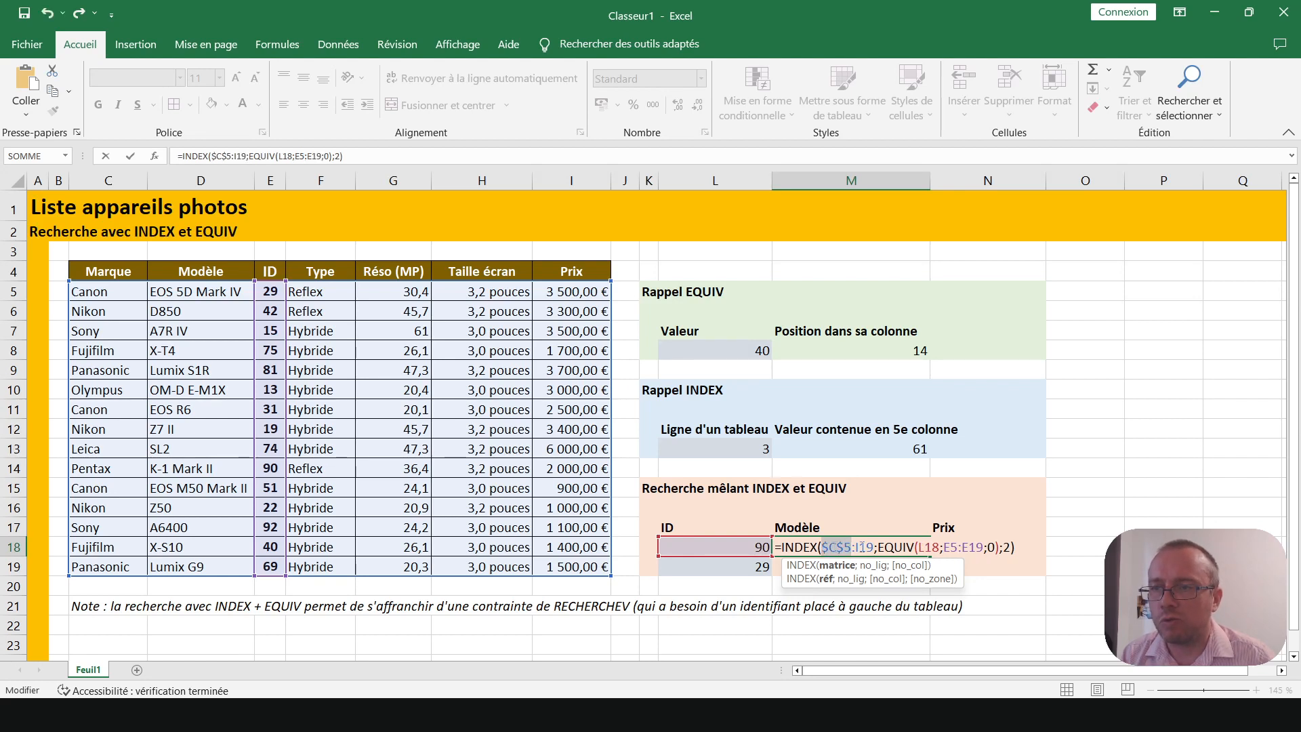
{"action": "left_click", "coordinate": [867, 547]}
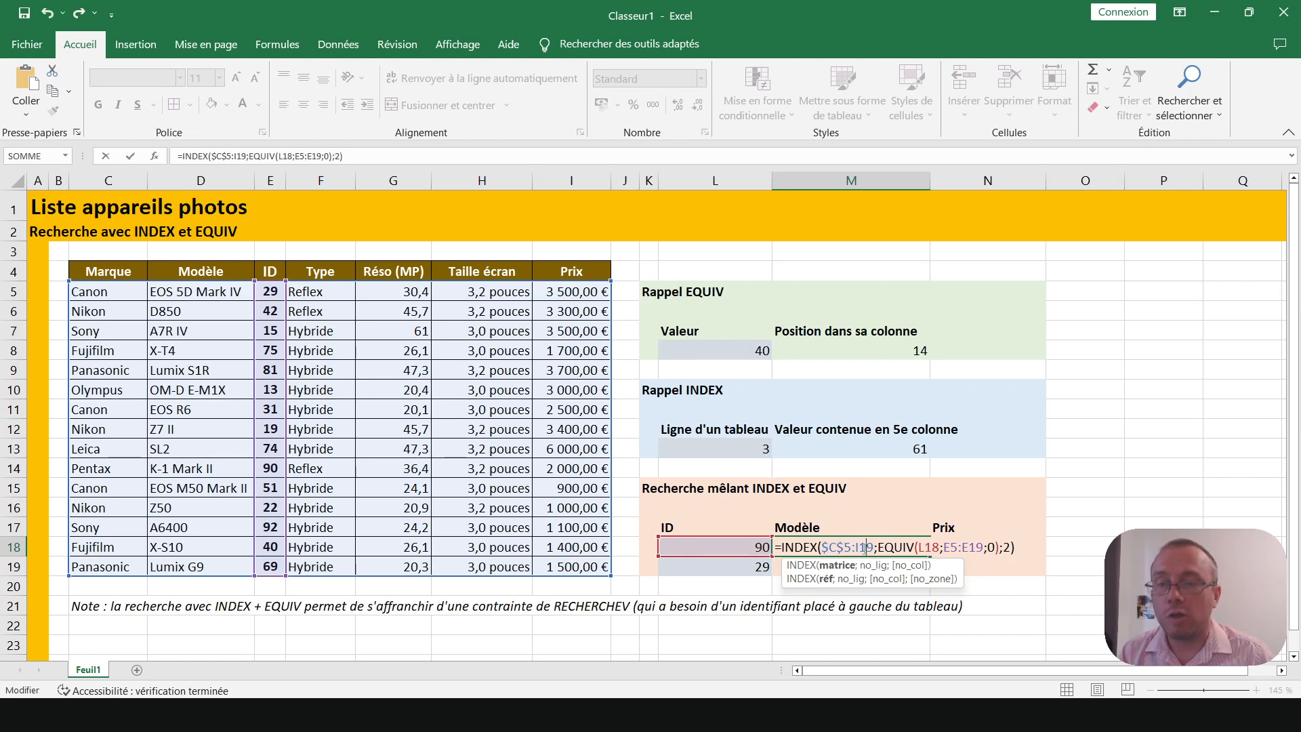
{"action": "key", "text": "F4"}
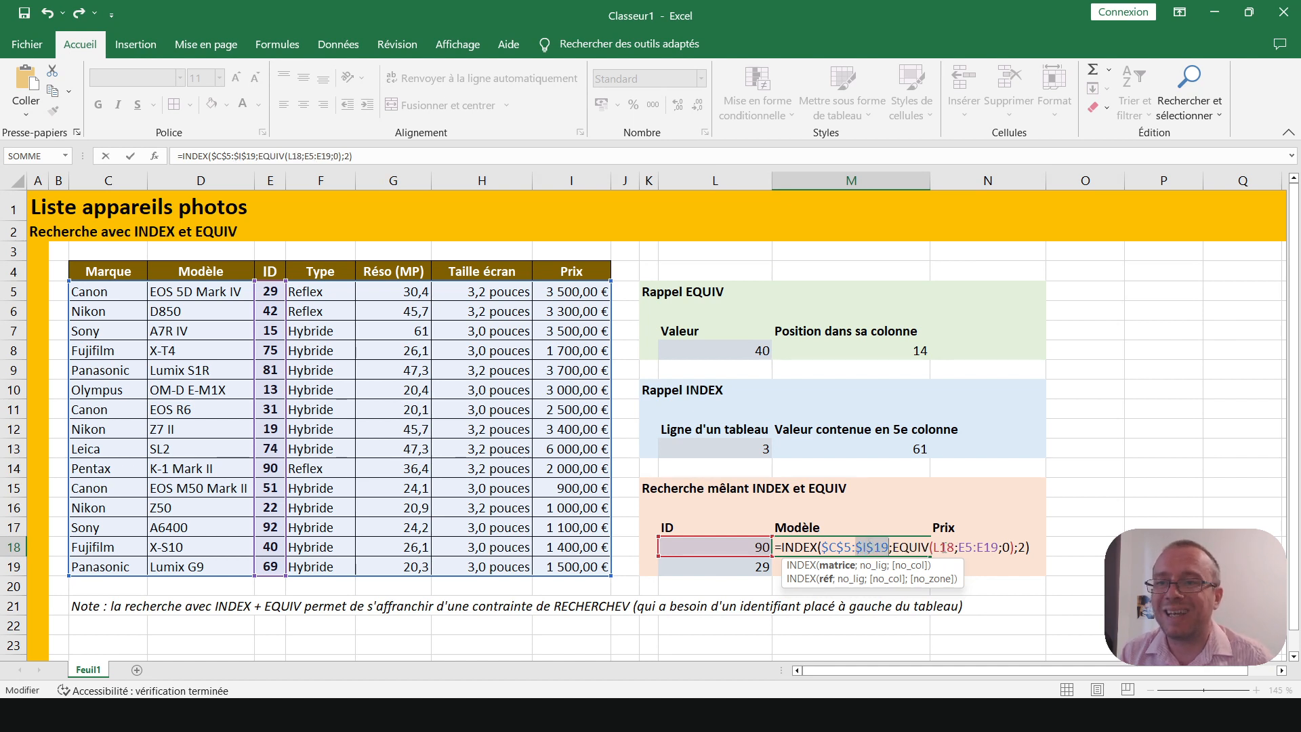
Step: Make the EQUIV search range in M18 absolute, completing the formula =INDEX($C$5:$I$19;EQUIV(L18;$E$5:$E$19;0);2)
{"action": "left_click", "coordinate": [966, 548]}
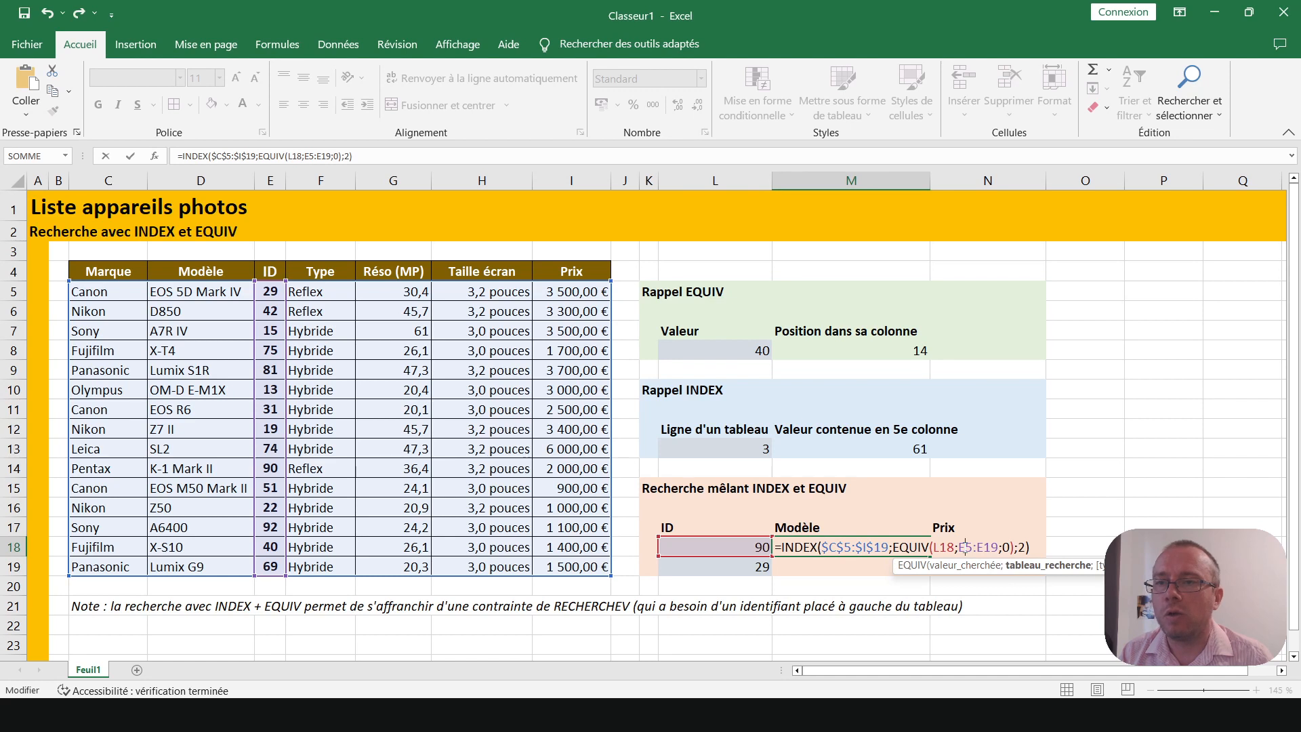
{"action": "key", "text": "F4"}
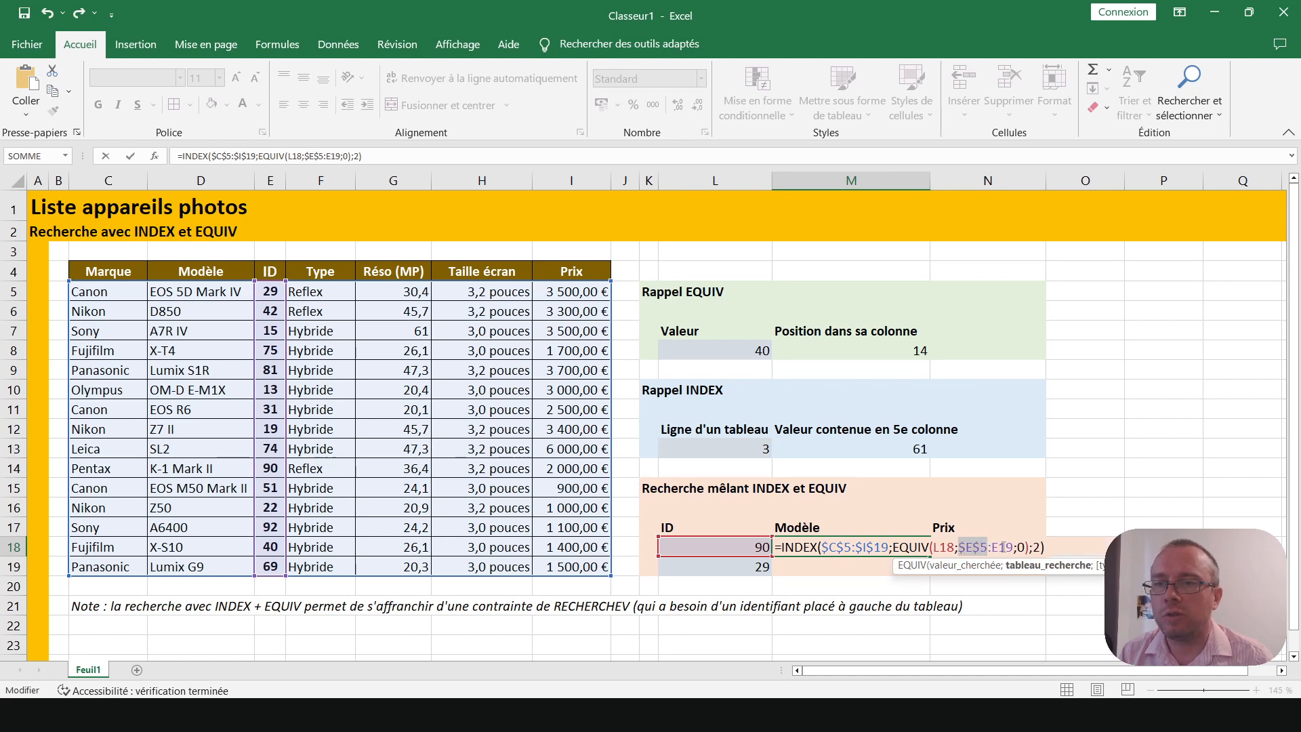
{"action": "left_click", "coordinate": [1004, 547]}
{"action": "key", "text": "F4"}
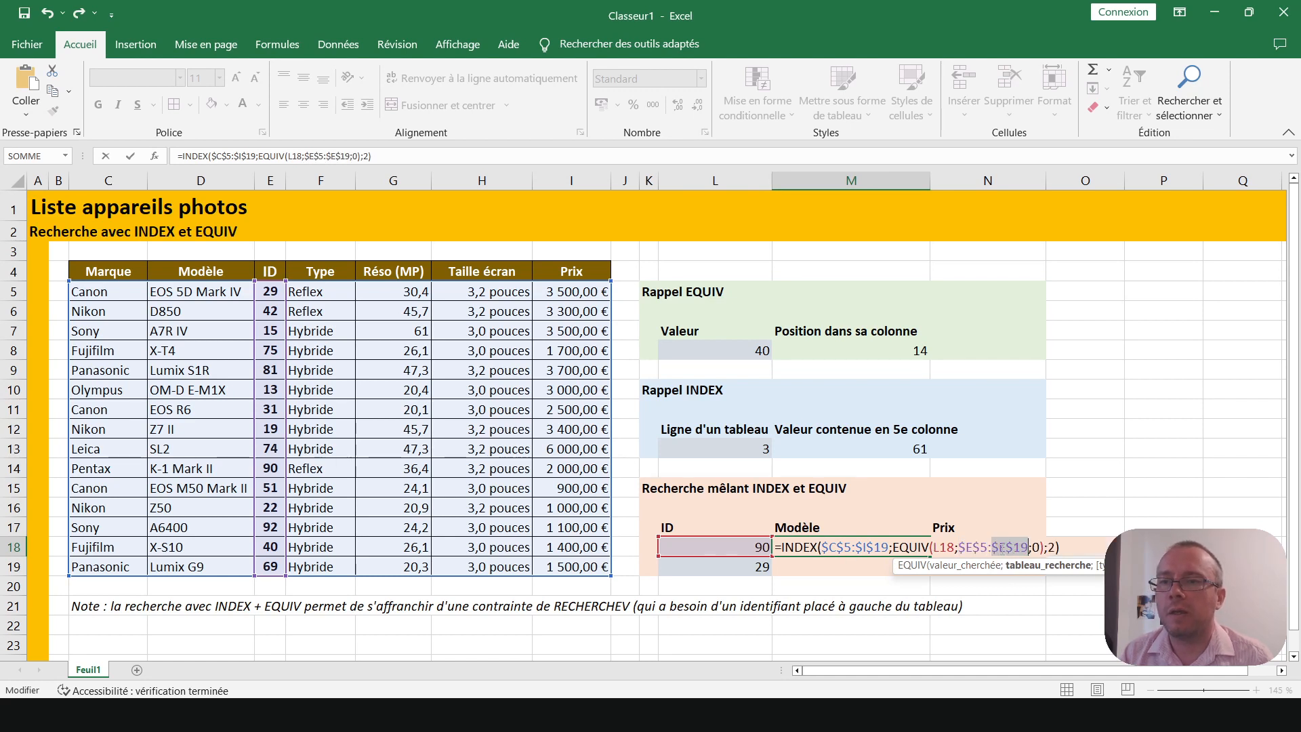
{"action": "left_click", "coordinate": [1091, 548]}
{"action": "key", "text": "Return"}
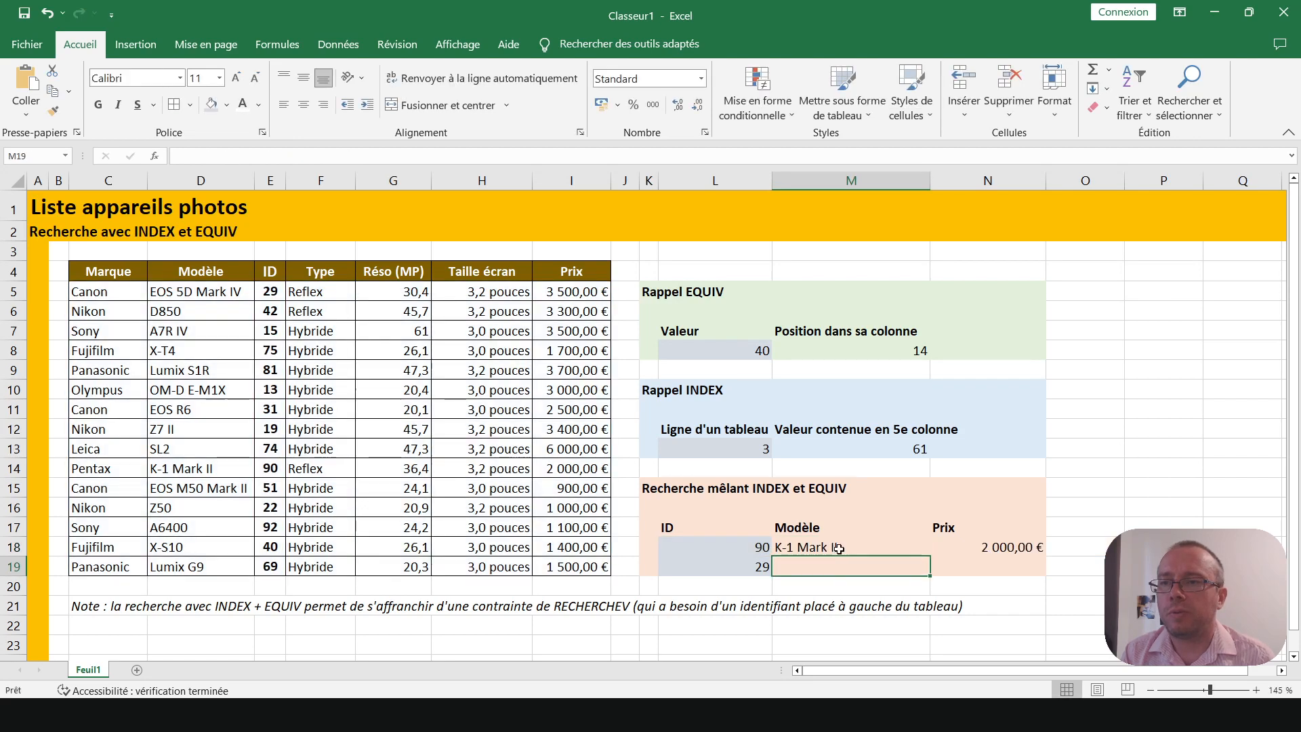
Step: Fill the Modèle formula from M18 down to M19 and check the copied formula
{"action": "left_click", "coordinate": [908, 549]}
{"action": "left_click_drag", "start_coordinate": [930, 557], "coordinate": [911, 567]}
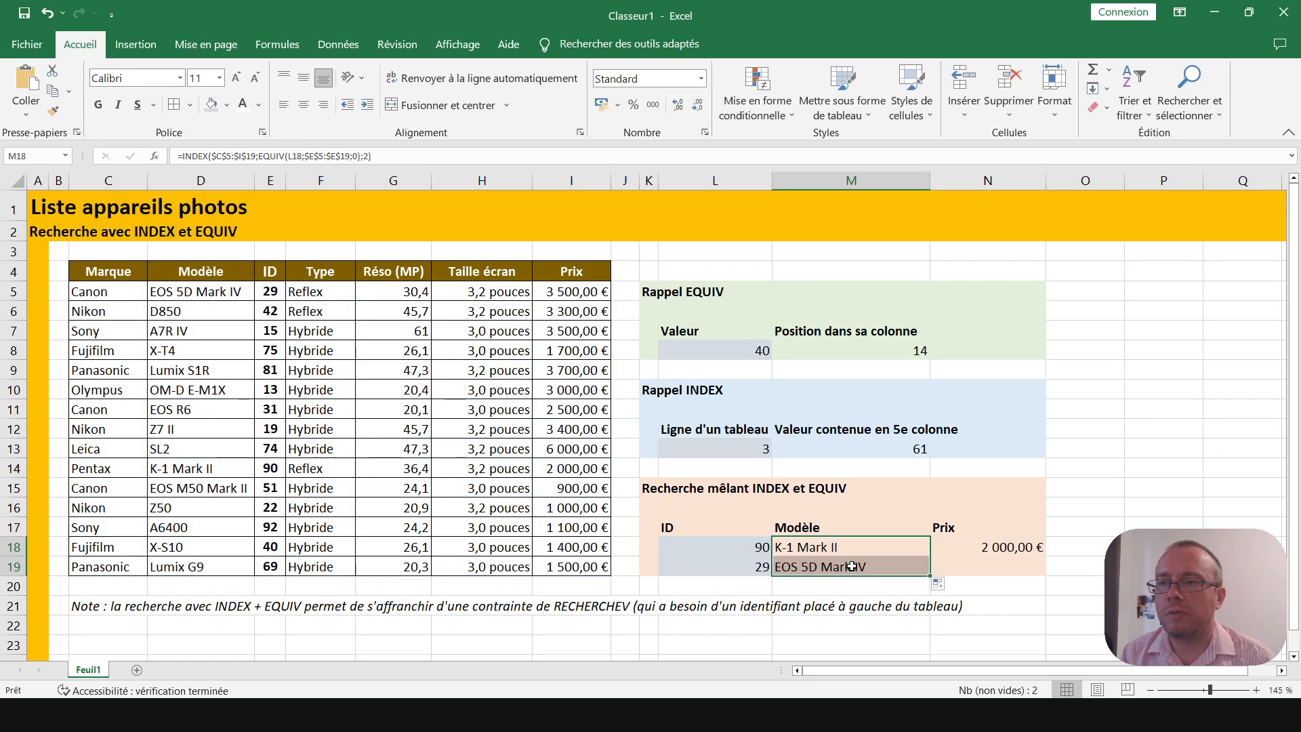
{"action": "left_click", "coordinate": [852, 567]}
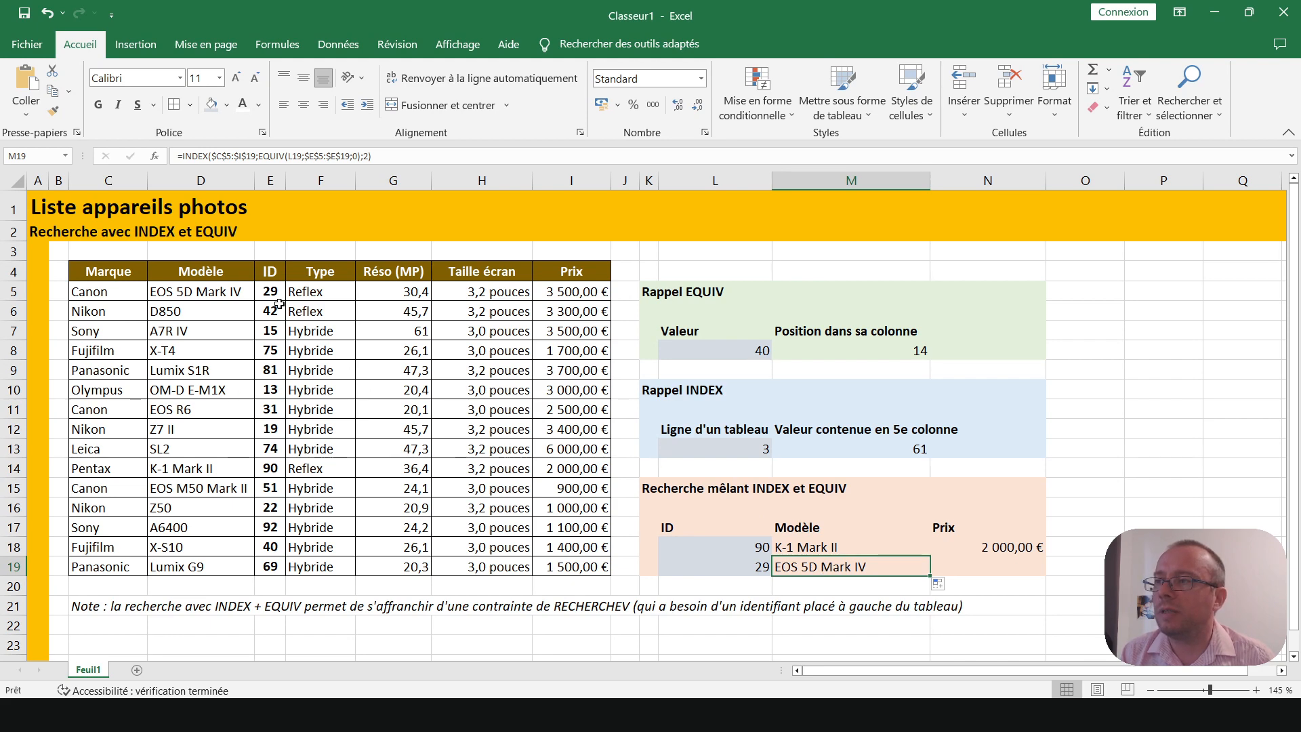
Step: Make the INDEX table range in N18's Prix formula absolute as $C$5:$I$19
{"action": "left_click", "coordinate": [961, 550]}
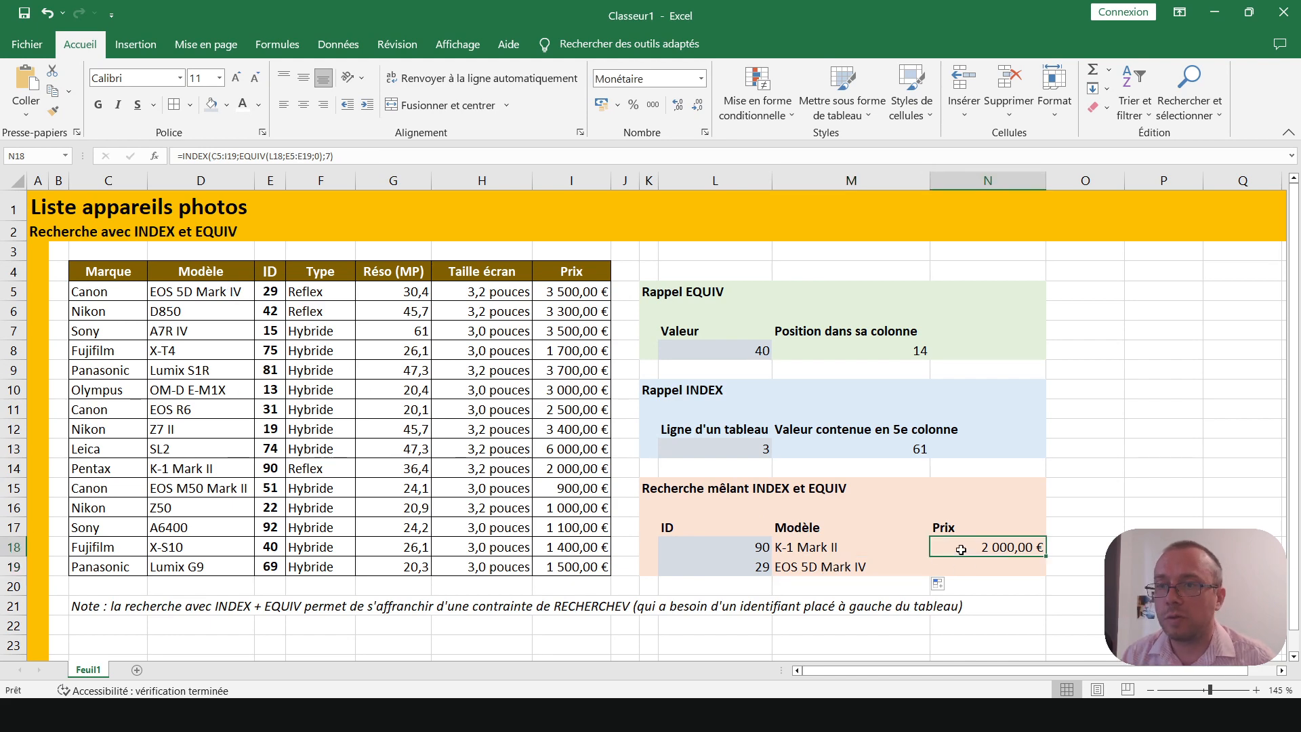
{"action": "double_click", "coordinate": [984, 548]}
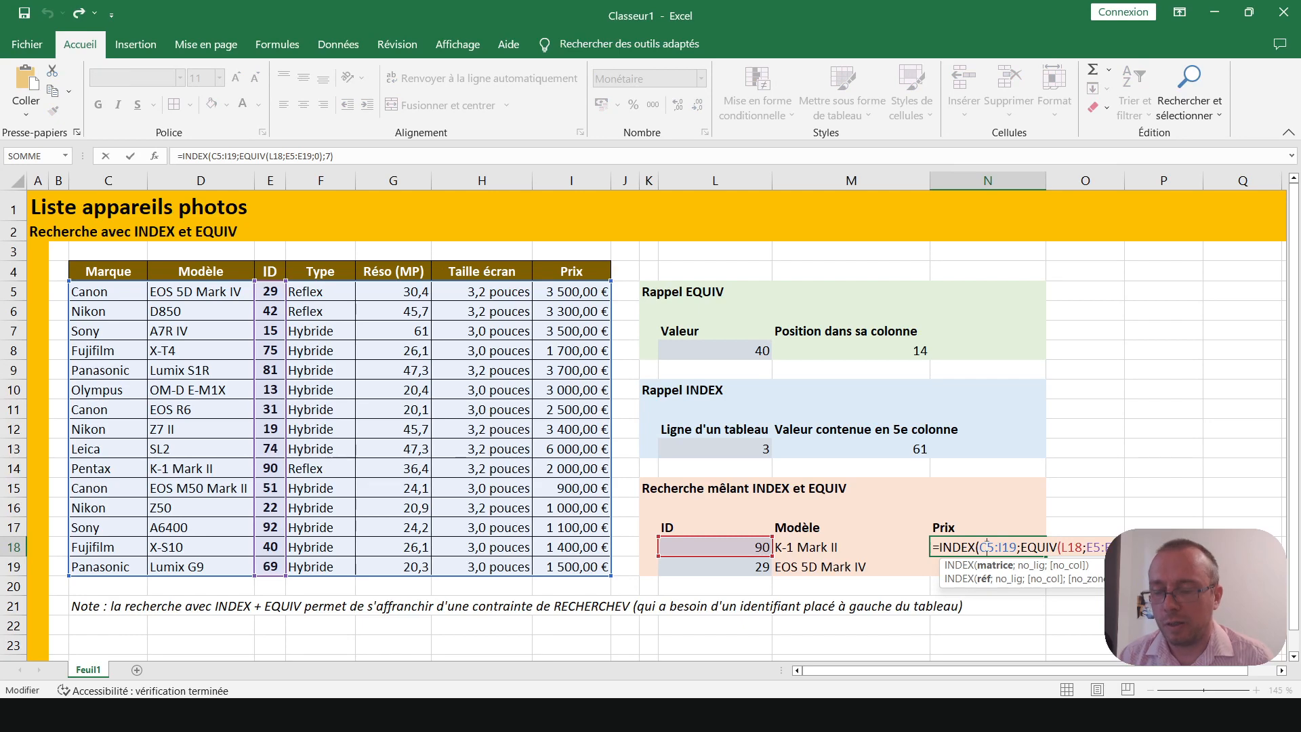
{"action": "key", "text": "F4"}
{"action": "left_click", "coordinate": [1023, 546]}
{"action": "key", "text": "F4"}
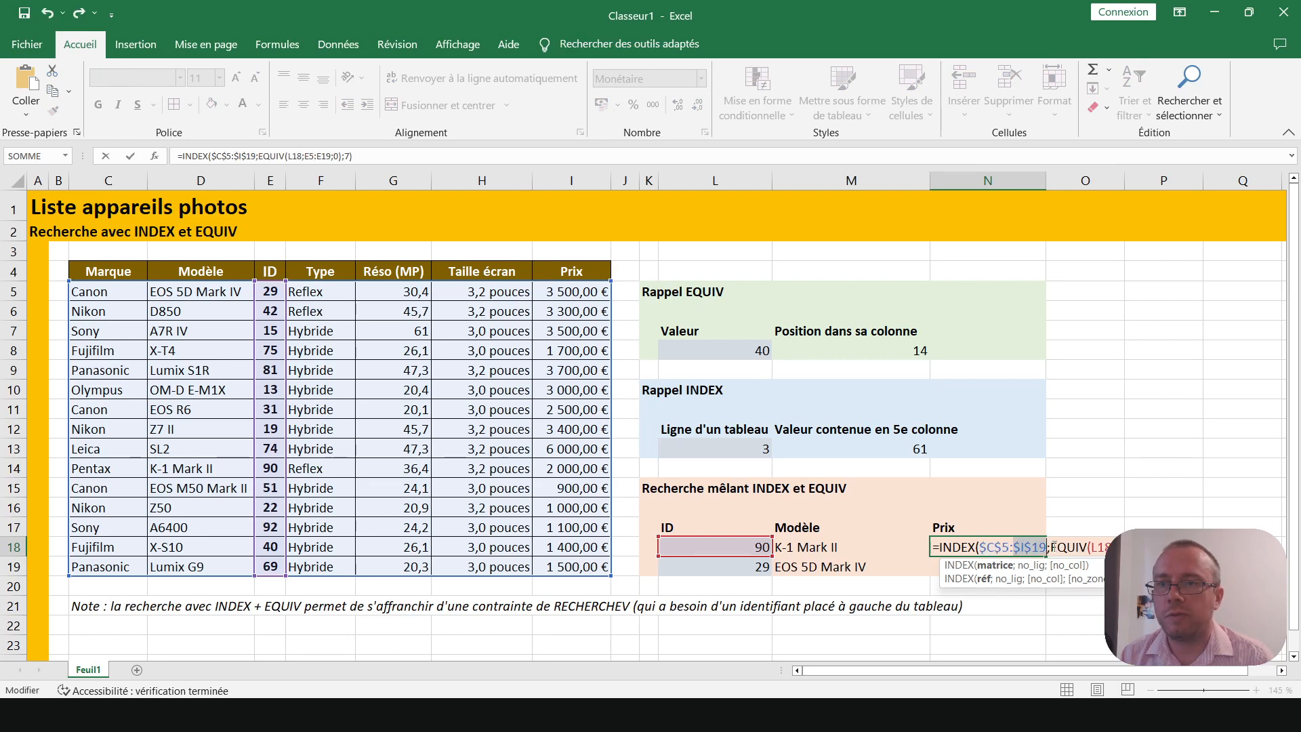
Step: Make the EQUIV search range in N18 absolute as $E$5:$E$19 and fill the Prix formula down to N19
{"action": "left_click", "coordinate": [1122, 547]}
{"action": "key", "text": "F4"}
{"action": "left_click", "coordinate": [1156, 547]}
{"action": "key", "text": "F4"}
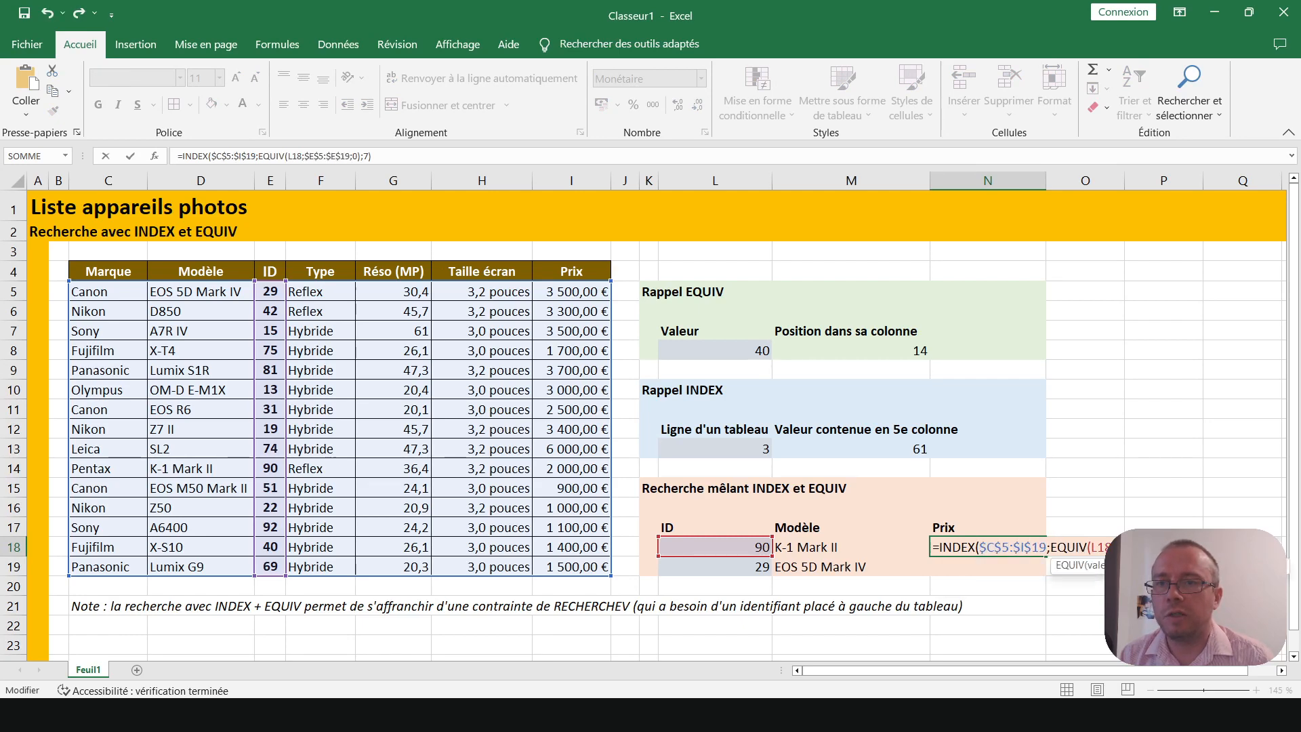
{"action": "key", "text": "Return"}
{"action": "left_click", "coordinate": [1017, 548]}
{"action": "left_click_drag", "start_coordinate": [1046, 556], "coordinate": [1028, 566]}
Step: Set the first lookup ID in L18 to 74 to test the Modèle and Prix formulas
{"action": "left_click", "coordinate": [815, 543]}
{"action": "left_click", "coordinate": [750, 549]}
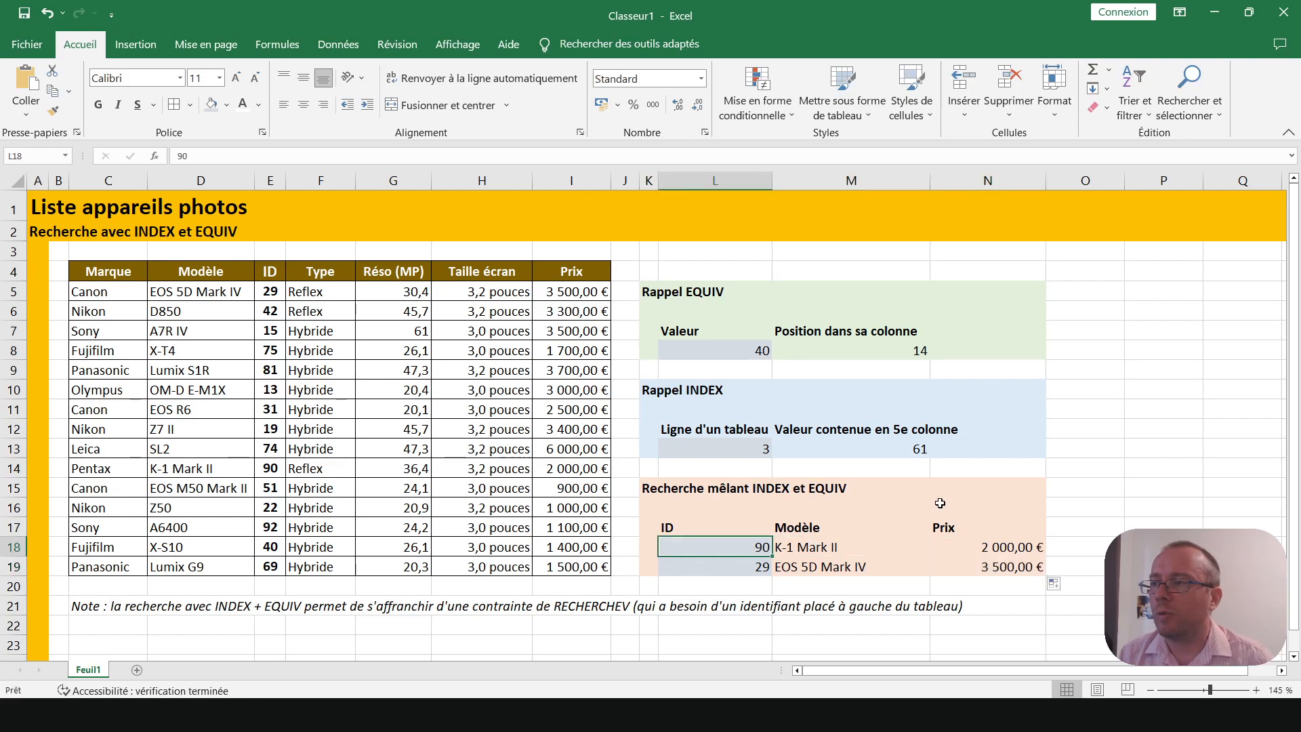
{"action": "type", "text": "74"}
{"action": "key", "text": "Return"}
{"action": "key", "text": "Up"}
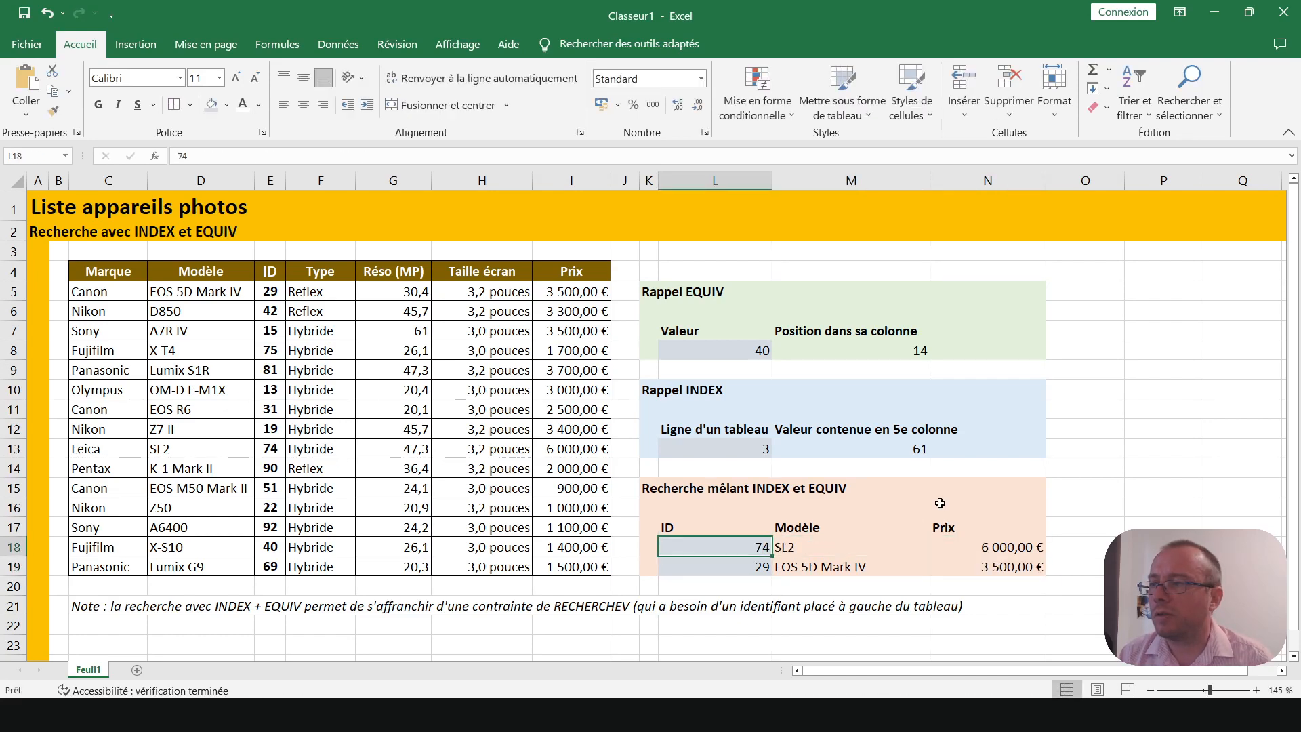
{"action": "key", "text": "Right"}
{"action": "key", "text": "Left"}
Step: Set the second lookup ID in L19 to 42 and check the Modèle and Prix results in that row
{"action": "key", "text": "Down"}
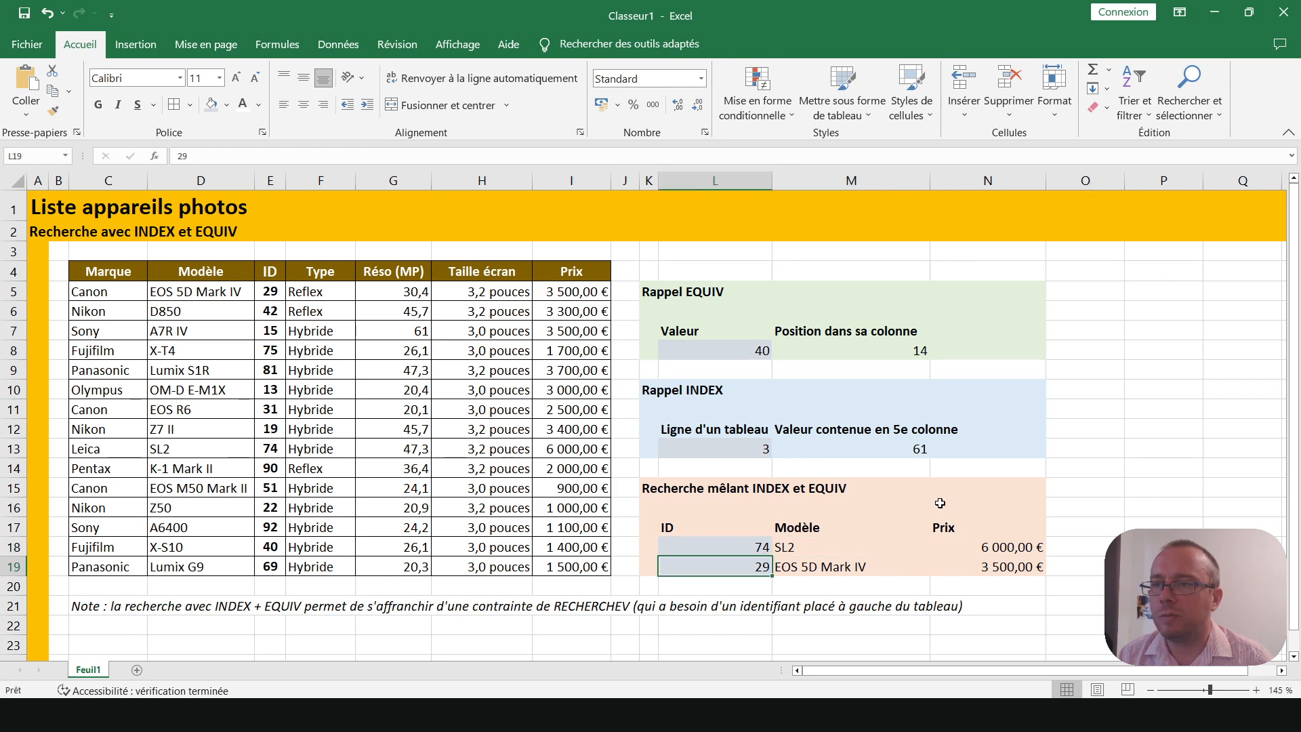
{"action": "type", "text": "42"}
{"action": "key", "text": "Return"}
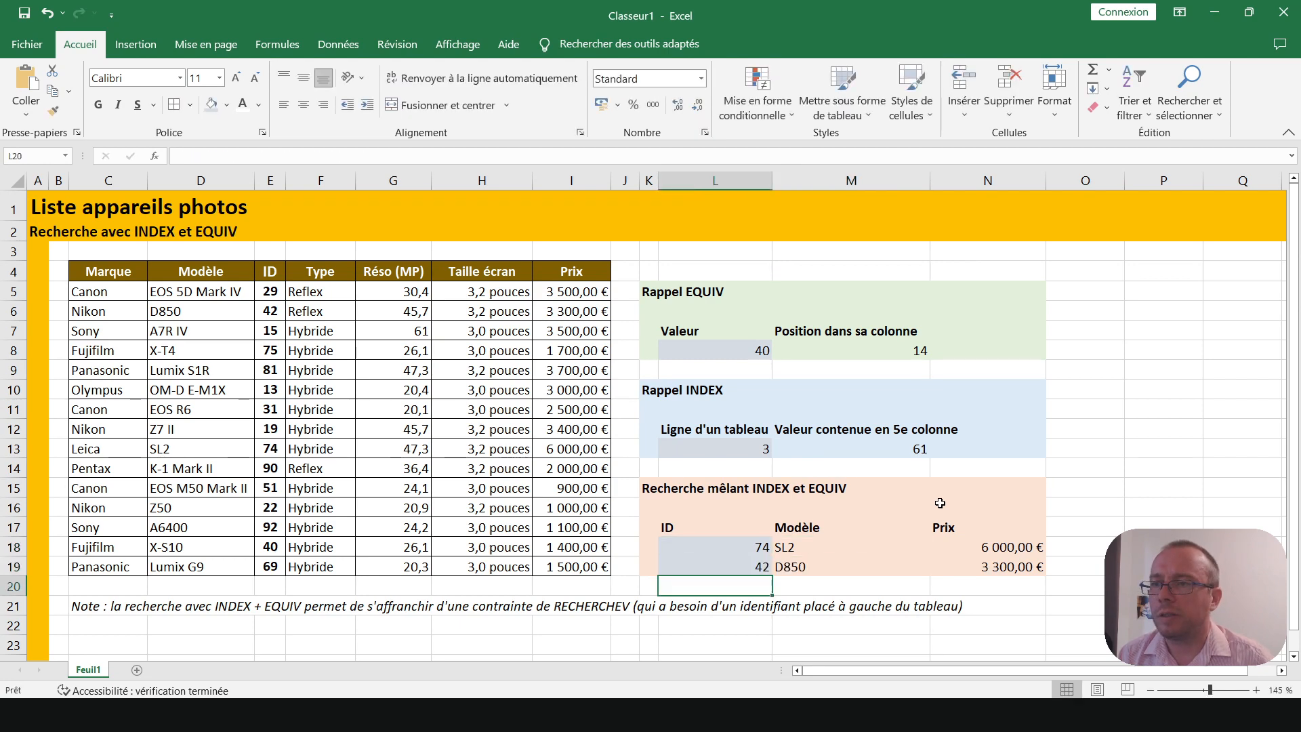
{"action": "key", "text": "Up"}
{"action": "key", "text": "Right"}
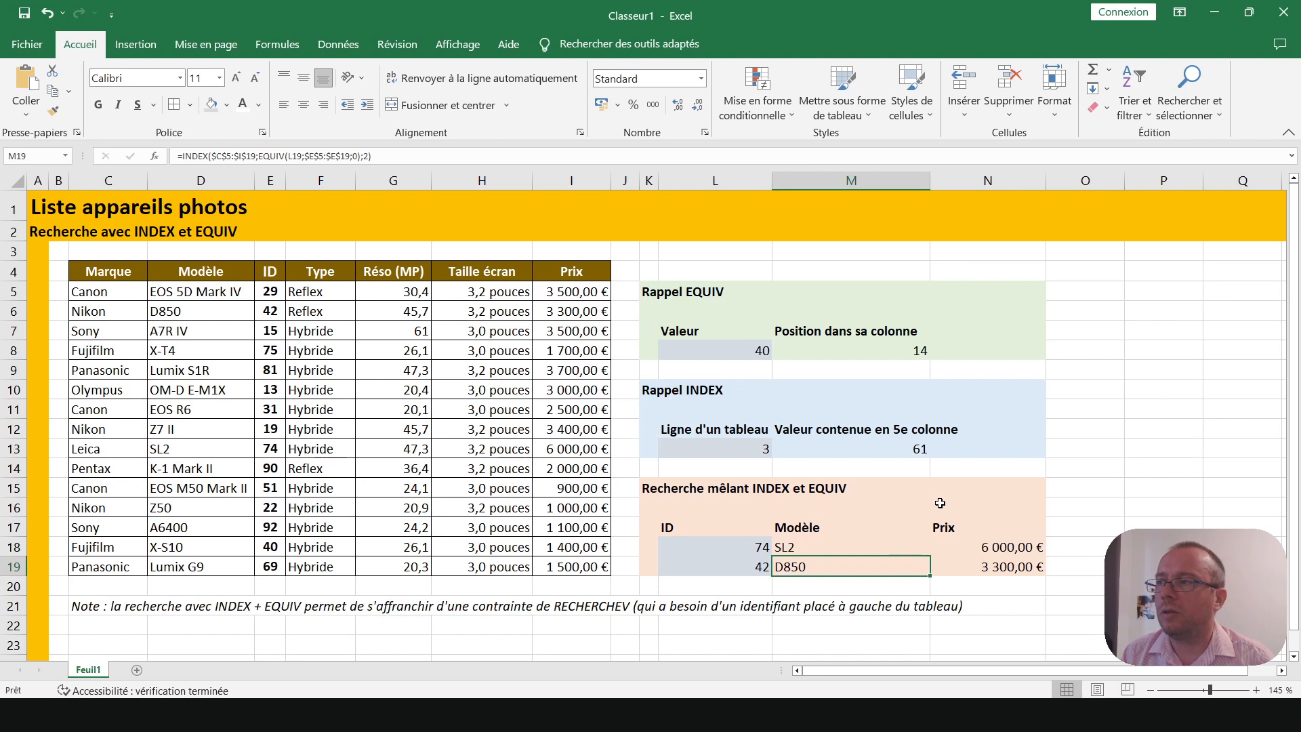
{"action": "key", "text": "Right"}
{"action": "key", "text": "Left"}
{"action": "key", "text": "Left"}
{"action": "key", "text": "Left"}
{"action": "key", "text": "Left"}
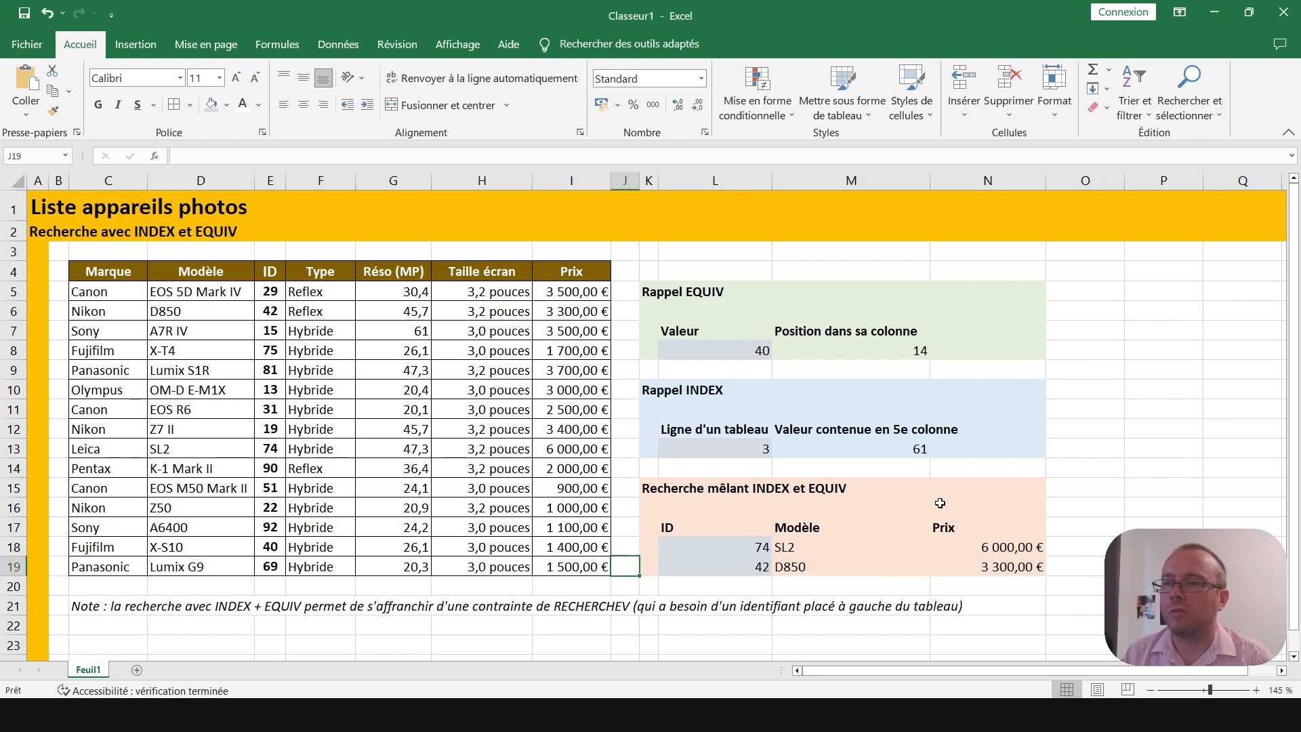
{"action": "key", "text": "Up"}
{"action": "key", "text": "Up"}
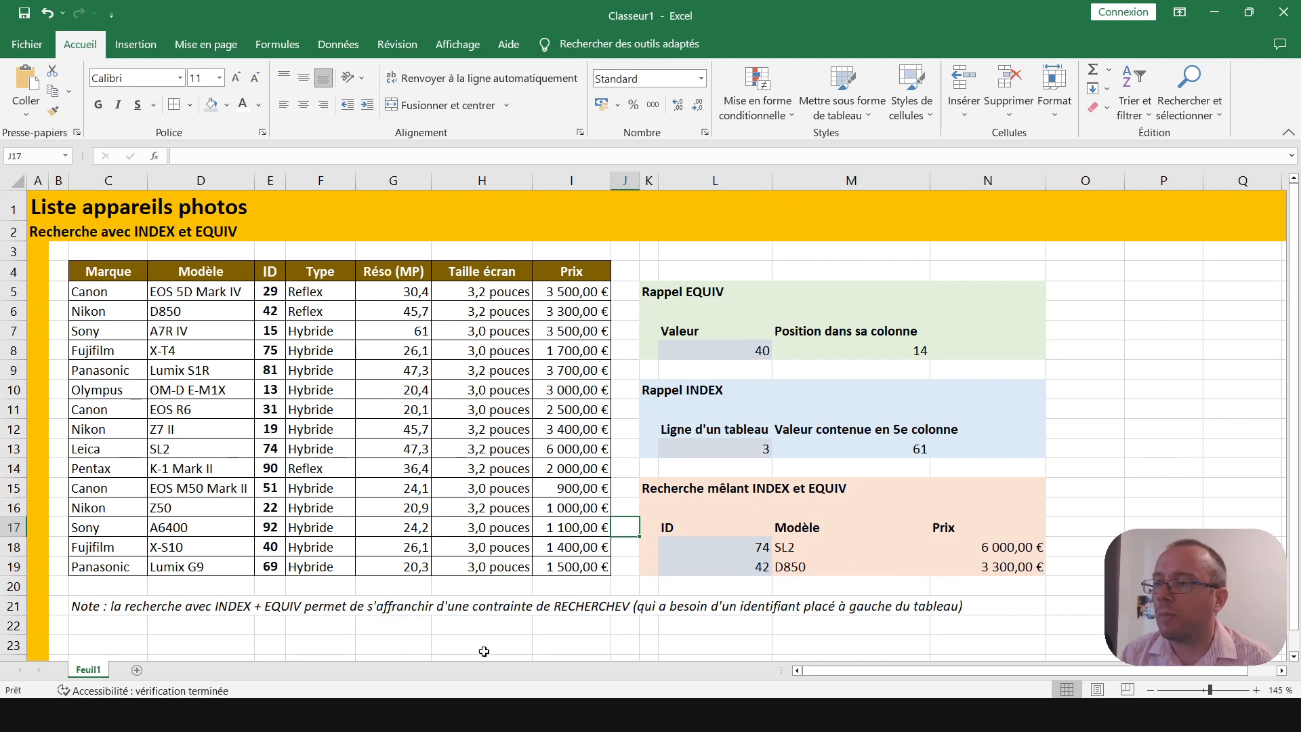
Step: Review the note in C21 about RECHERCHEV's limitation against the positions of the ID column E5:E19 and the Modèle column D5:D19
{"action": "left_click", "coordinate": [87, 604]}
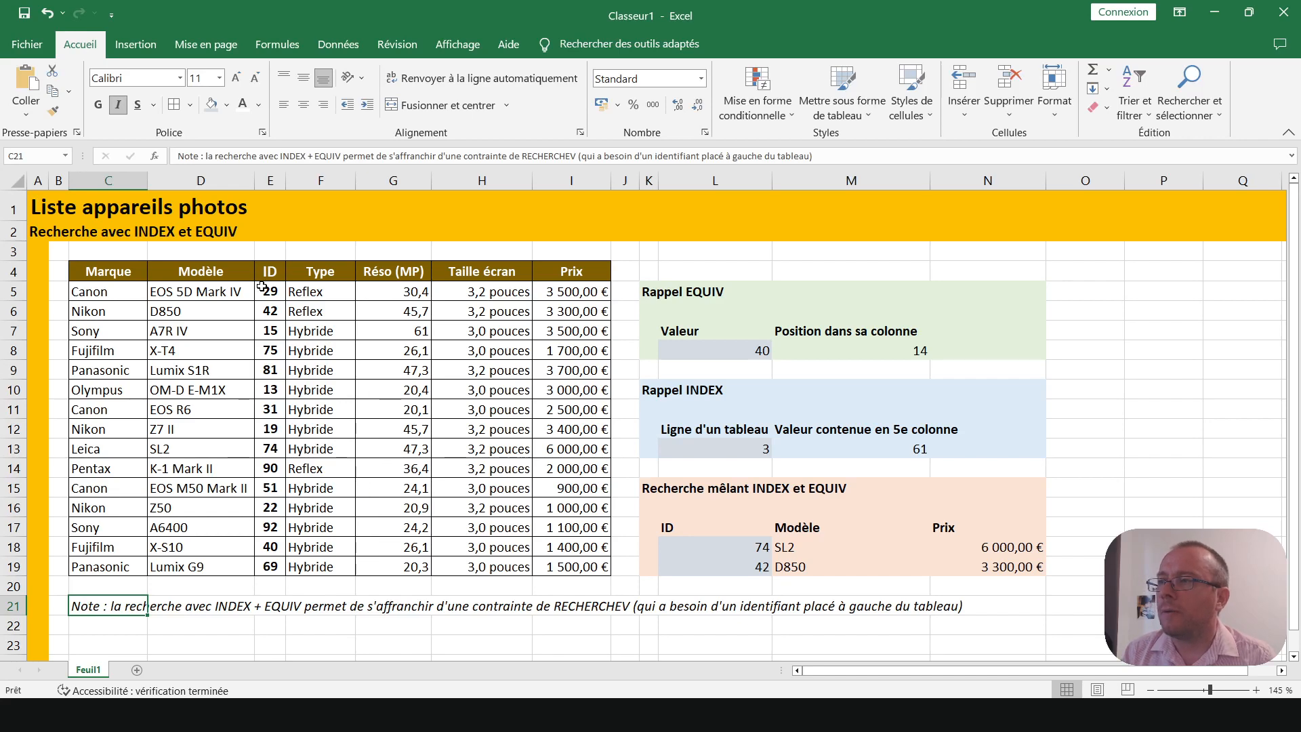
{"action": "left_click_drag", "start_coordinate": [270, 291], "coordinate": [273, 566]}
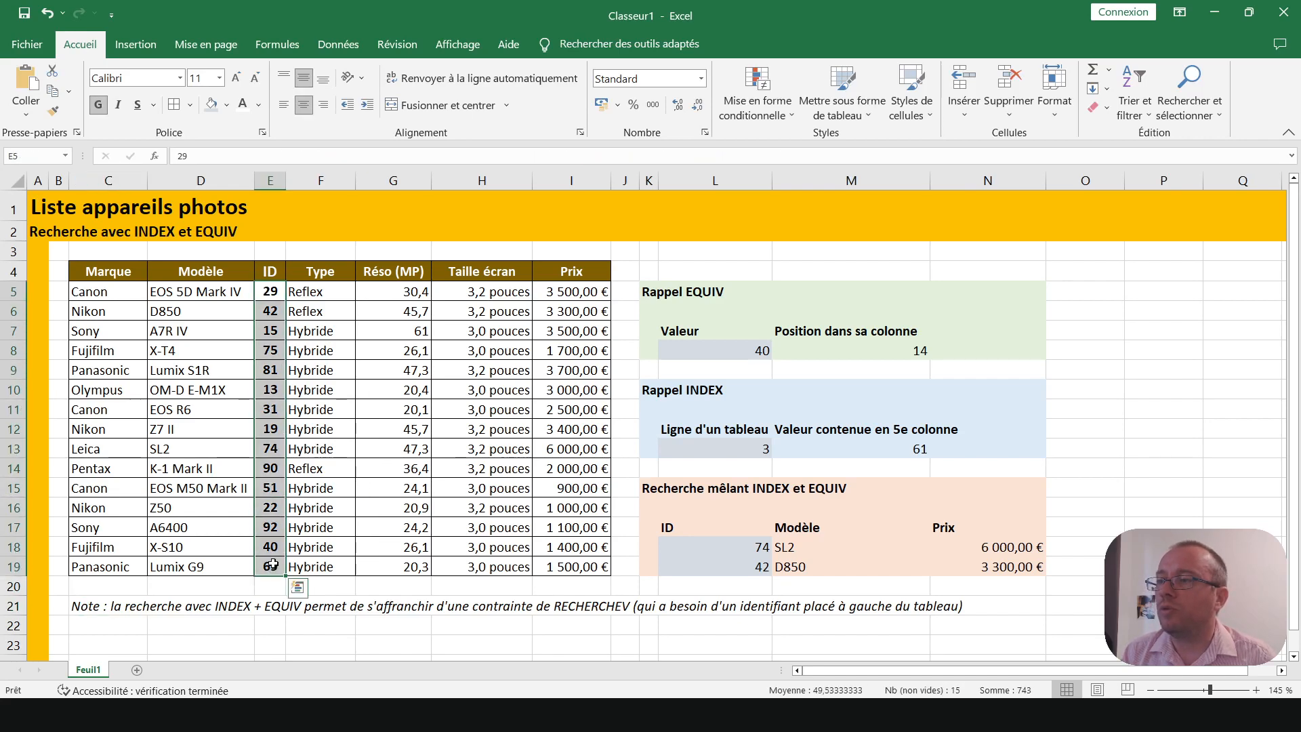
{"action": "left_click", "coordinate": [321, 468]}
{"action": "left_click_drag", "start_coordinate": [275, 299], "coordinate": [270, 566]}
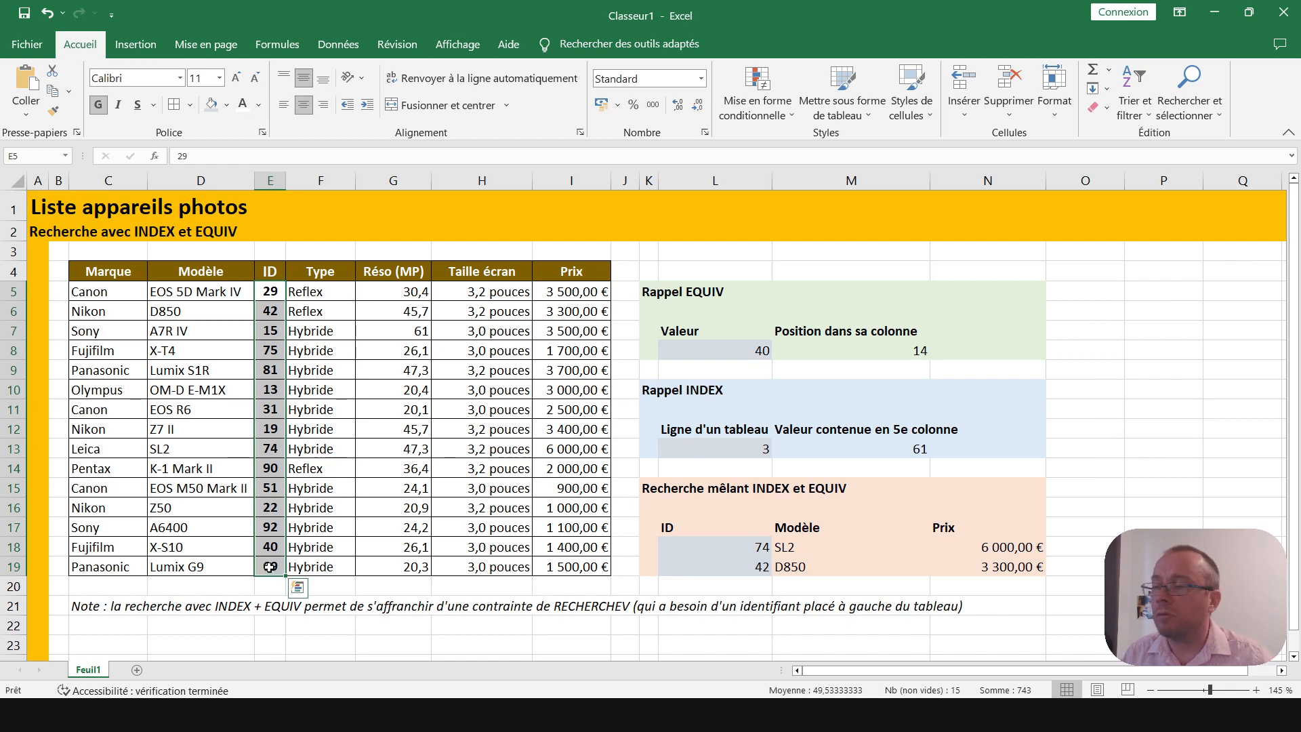
{"action": "left_click", "coordinate": [155, 306]}
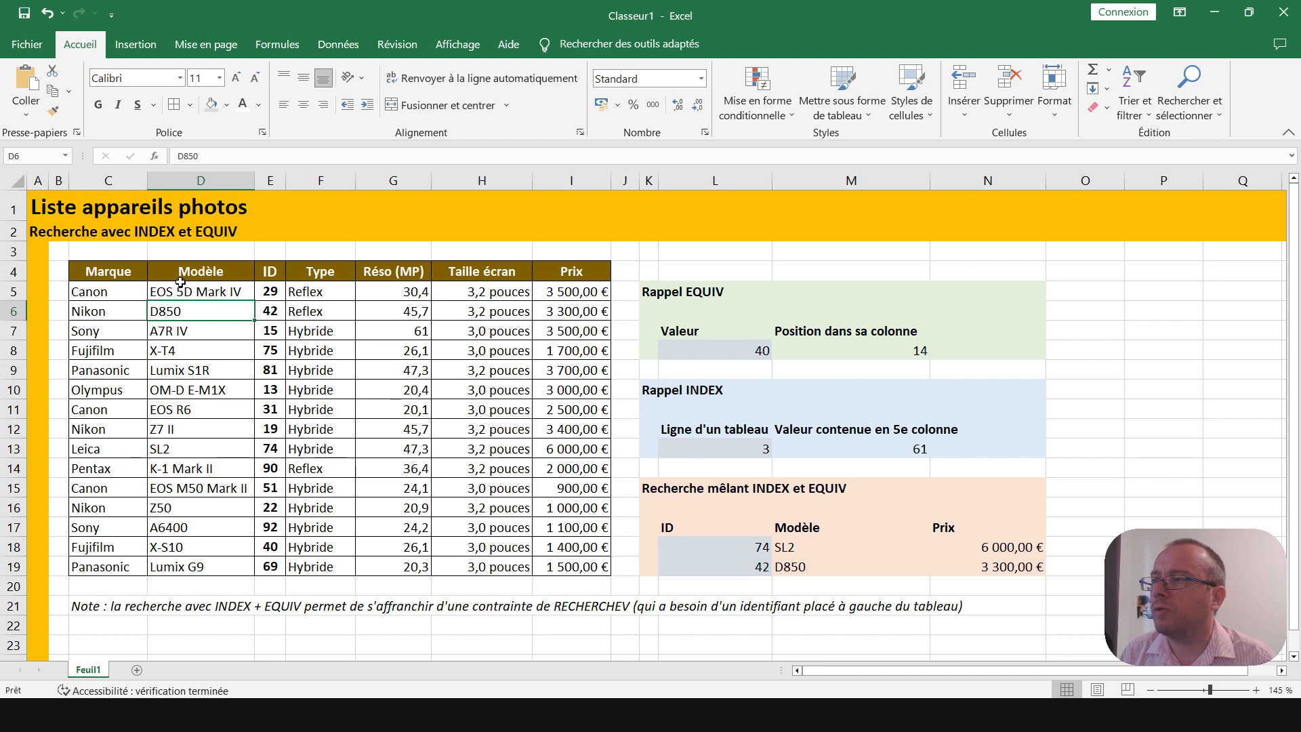
{"action": "left_click_drag", "start_coordinate": [192, 292], "coordinate": [214, 577]}
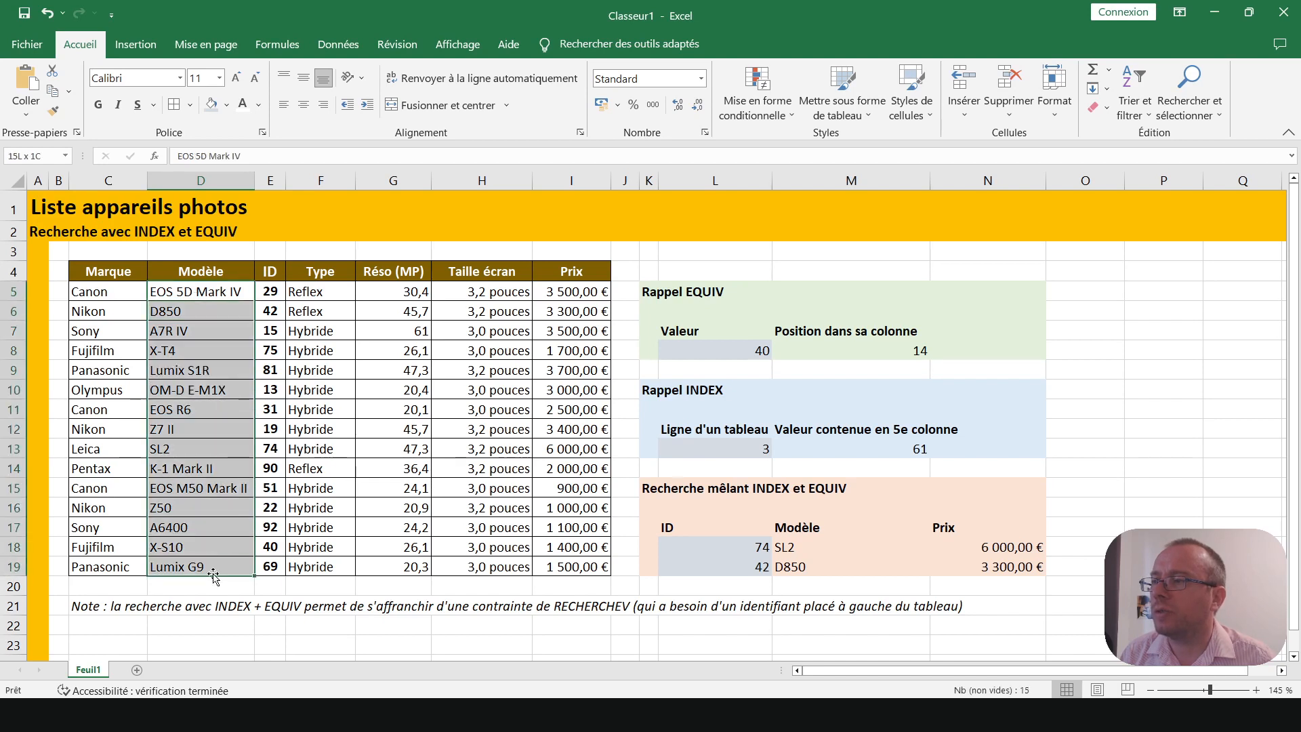
{"action": "left_click", "coordinate": [203, 492]}
{"action": "left_click", "coordinate": [64, 254]}
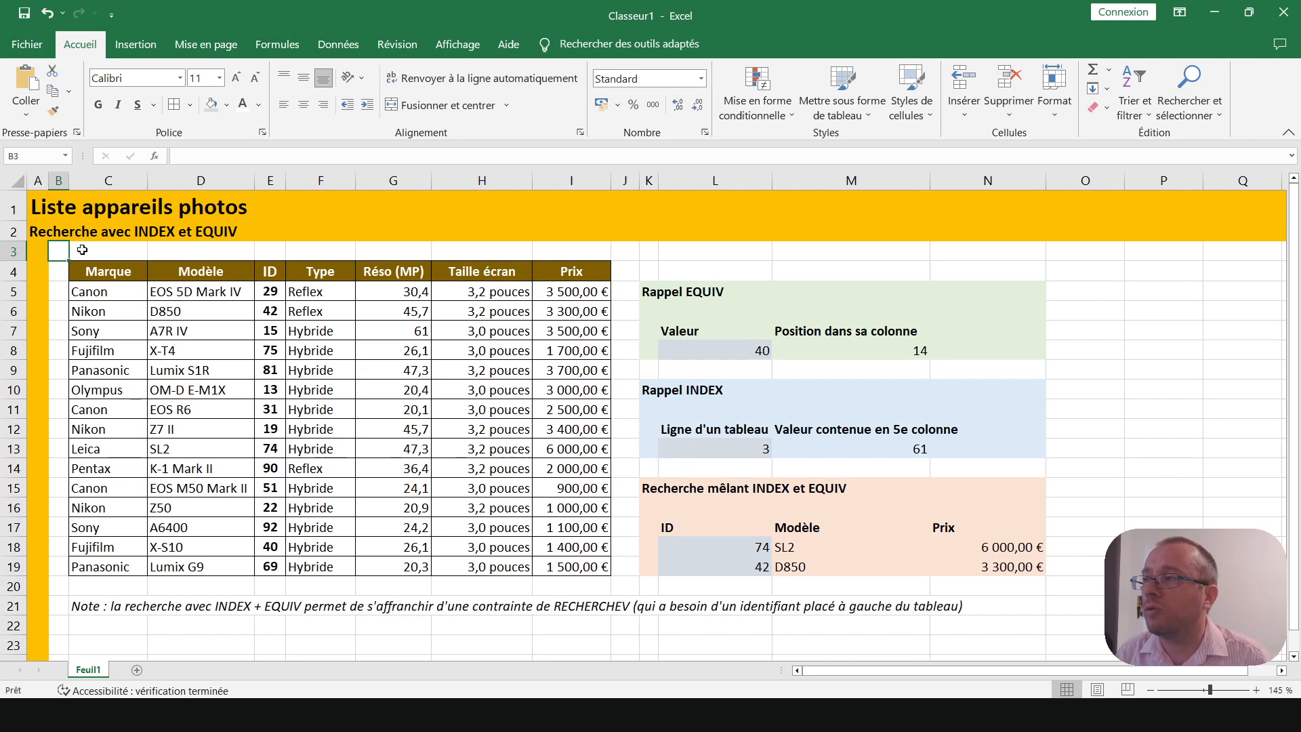
{"action": "left_click", "coordinate": [41, 249]}
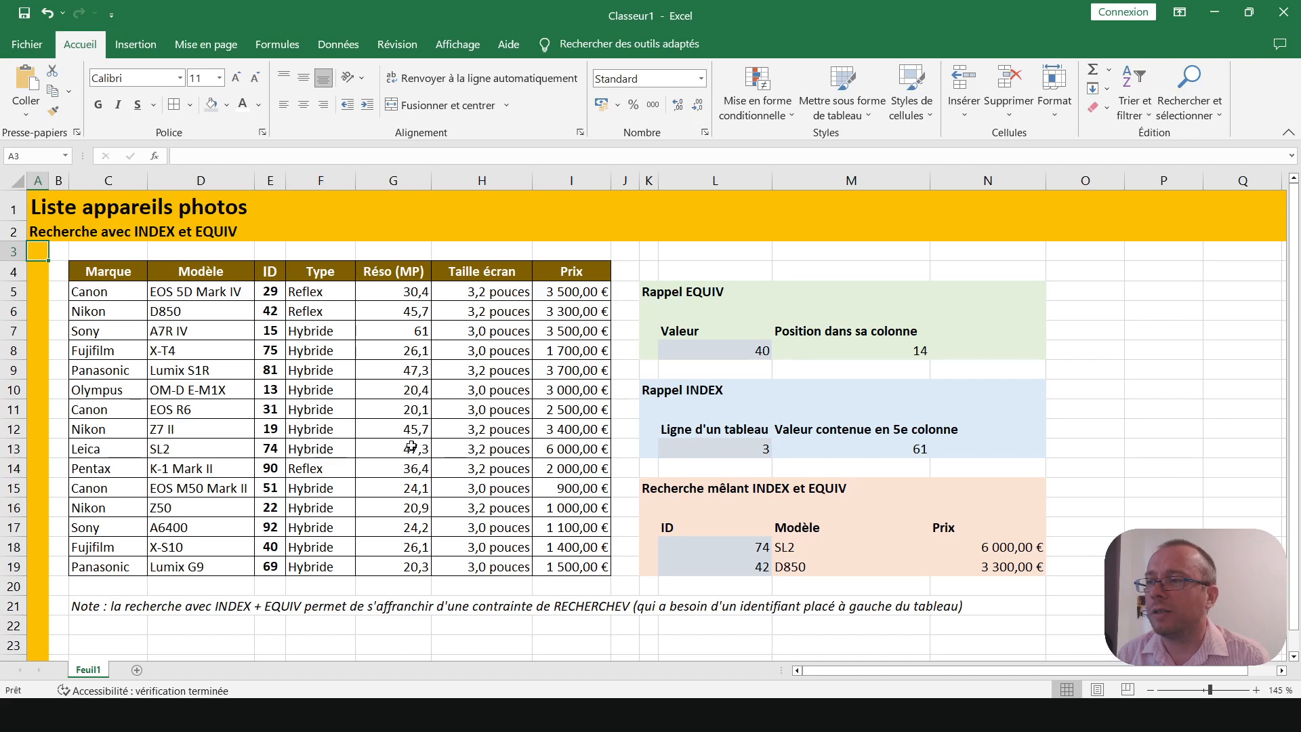
{"action": "left_click", "coordinate": [58, 256]}
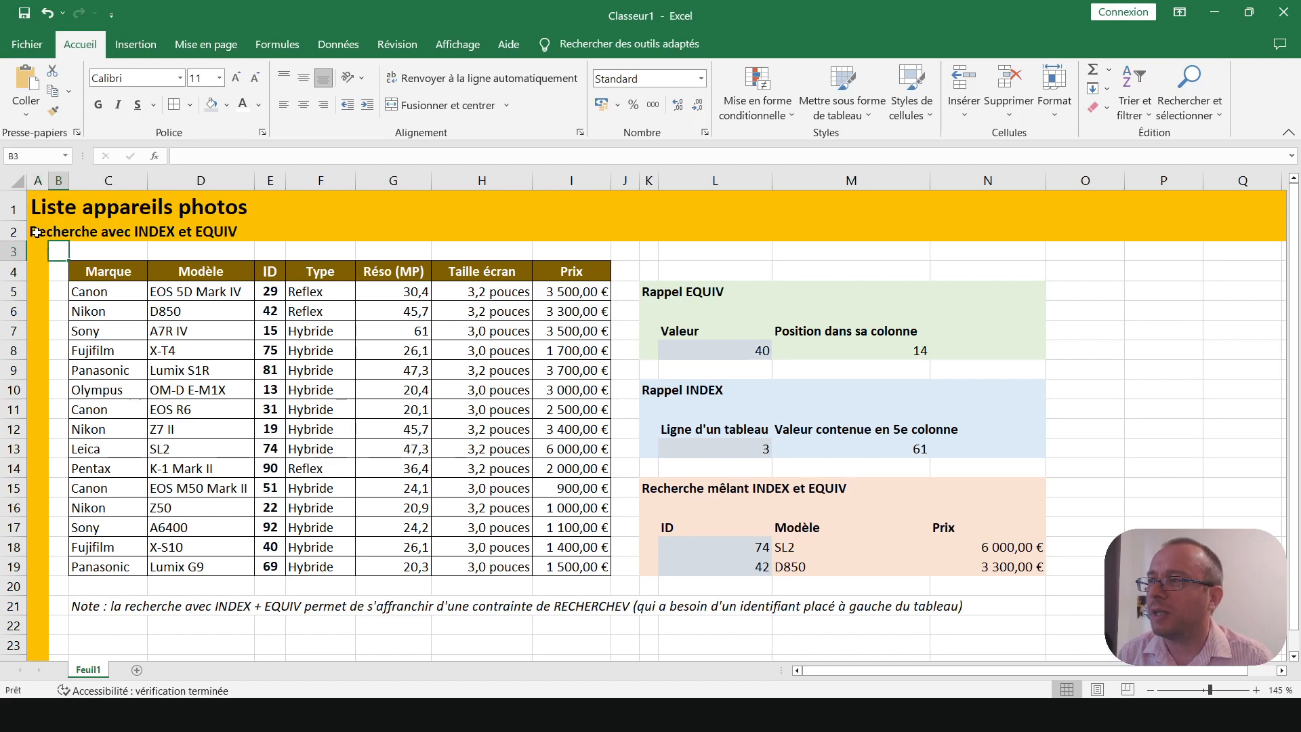